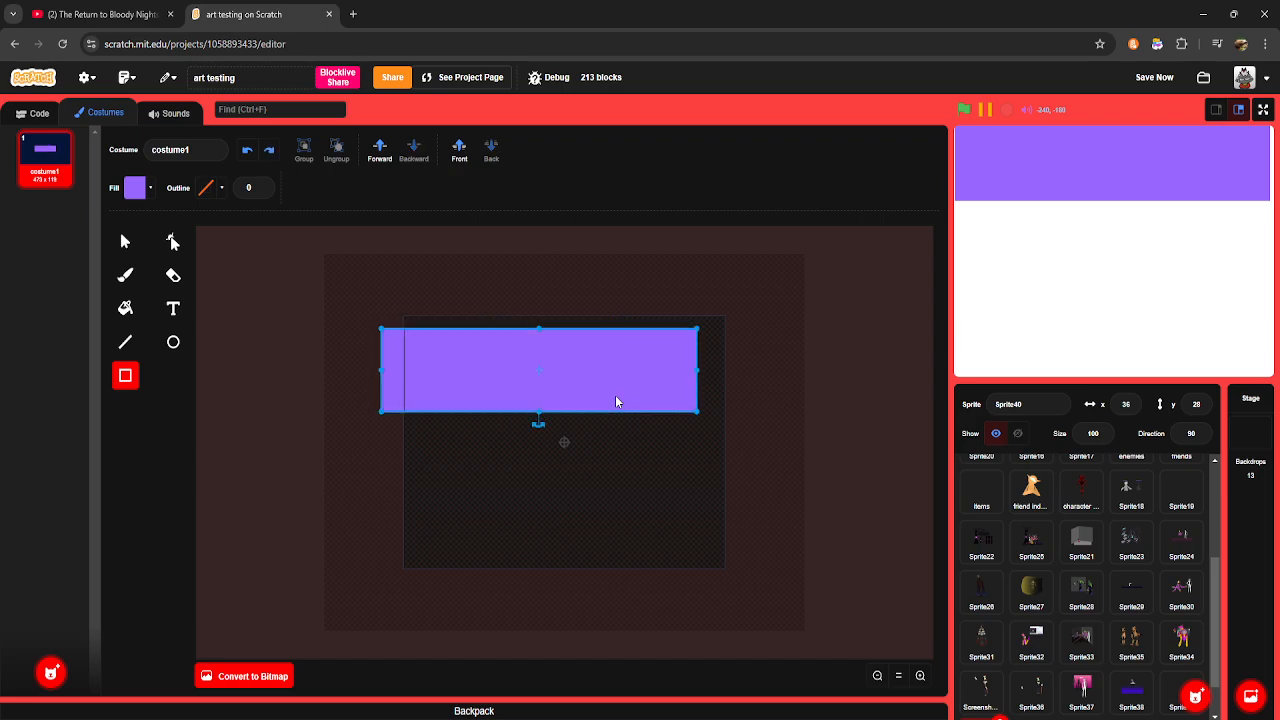
Step: Undo the purple rectangle on the costume canvas and switch to the Select tool
{"action": "key", "text": "ctrl+z"}
{"action": "left_click", "coordinate": [117, 249]}
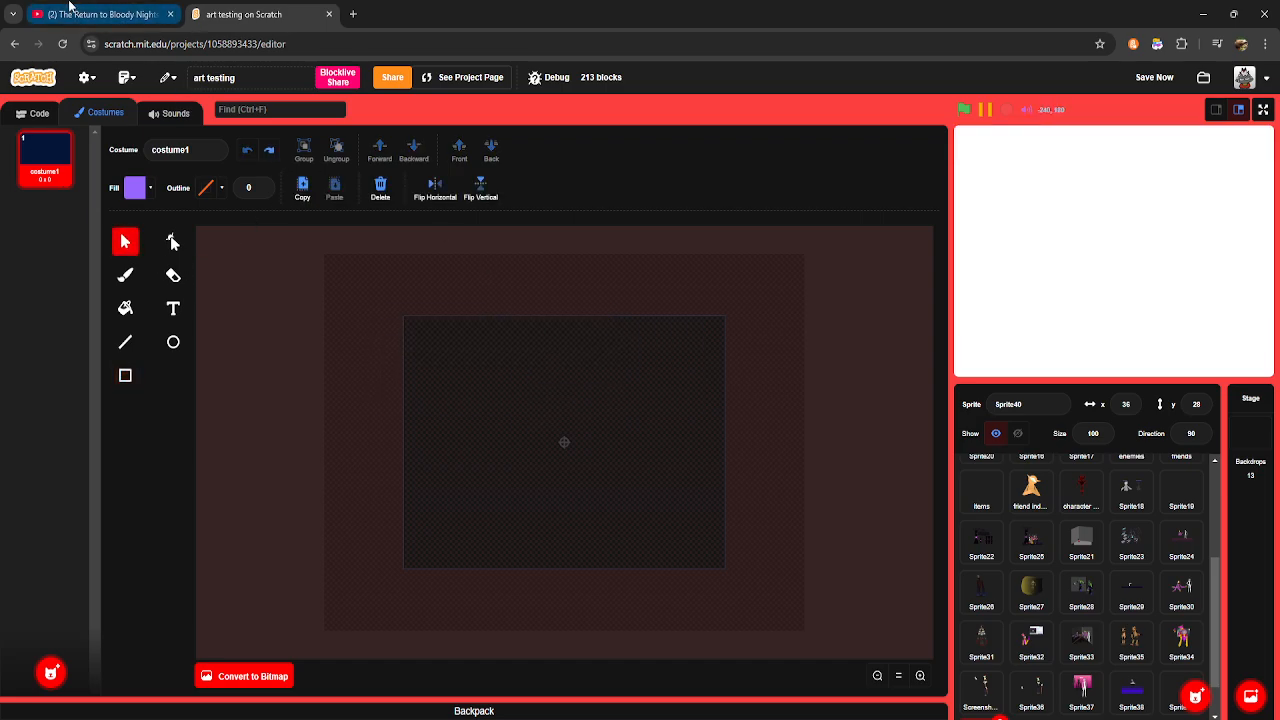
{"action": "left_click", "coordinate": [74, 12]}
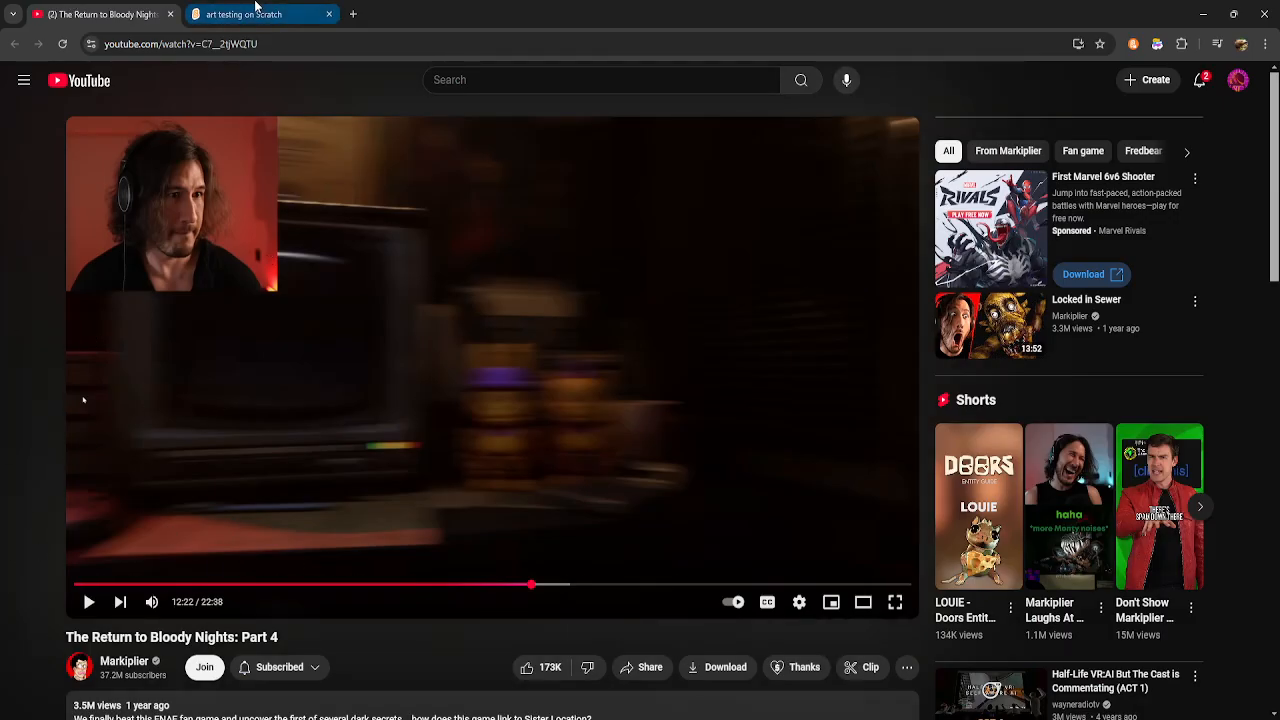
{"action": "left_click", "coordinate": [245, 14]}
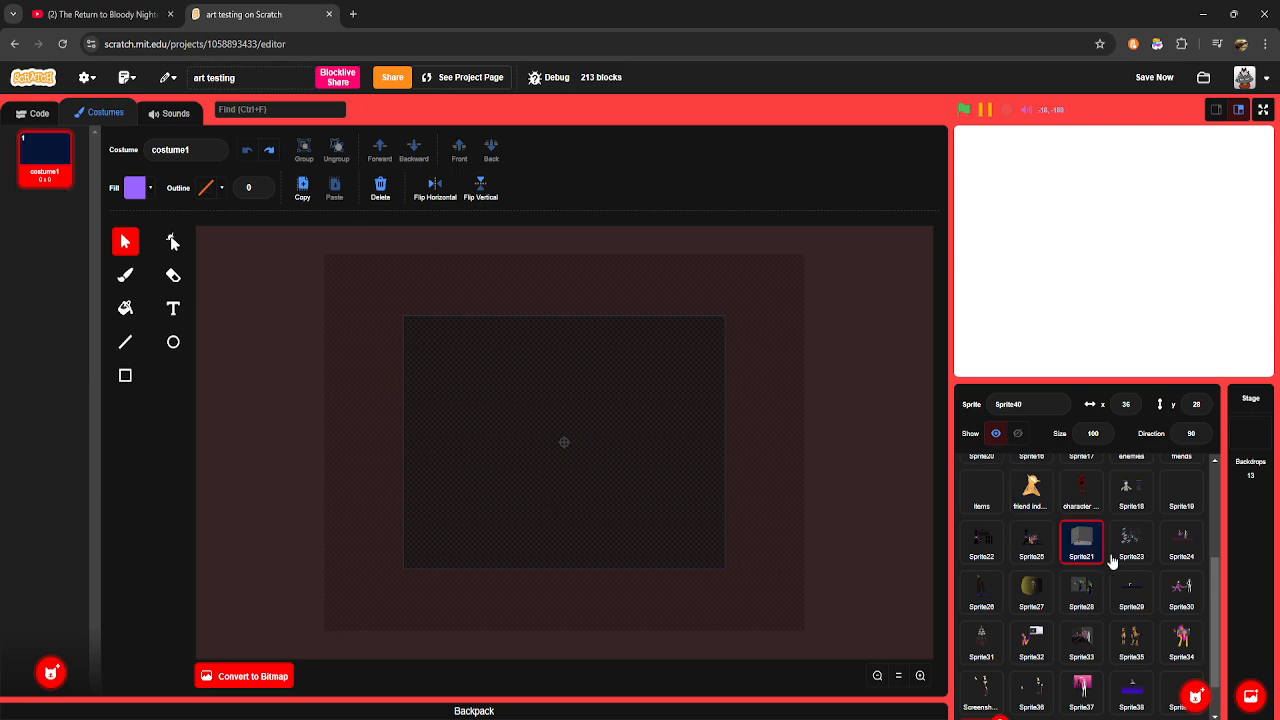
{"action": "scroll", "coordinate": [1109, 560], "scroll_direction": "down", "scroll_amount": 1}
{"action": "mouse_move", "coordinate": [1195, 695]}
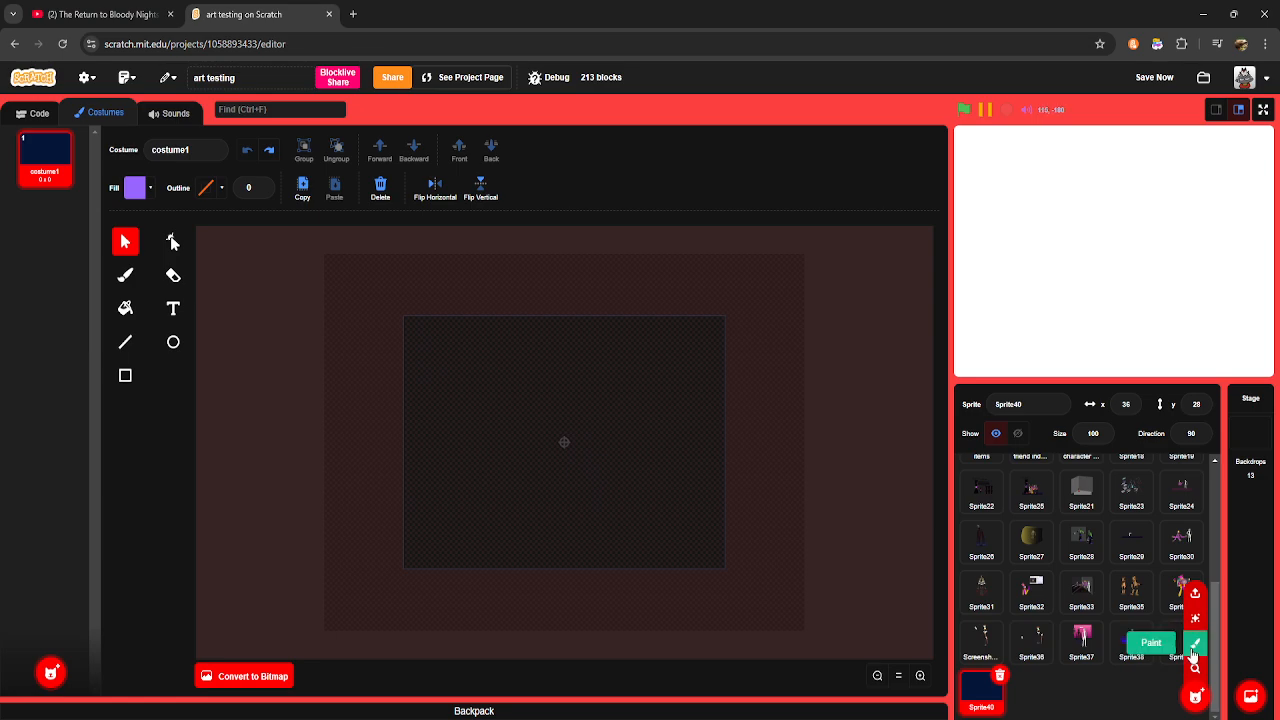
{"action": "left_click", "coordinate": [33, 113]}
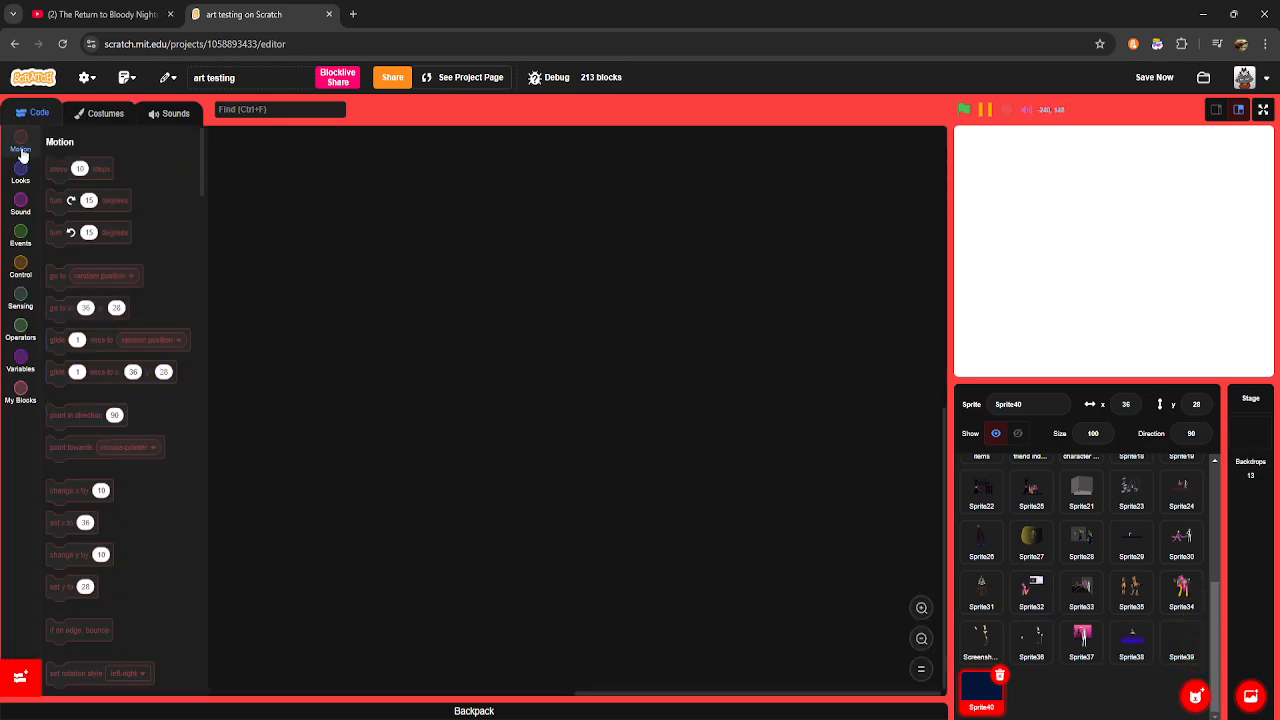
{"action": "left_click", "coordinate": [20, 240]}
{"action": "left_click_drag", "start_coordinate": [60, 177], "coordinate": [109, 218]}
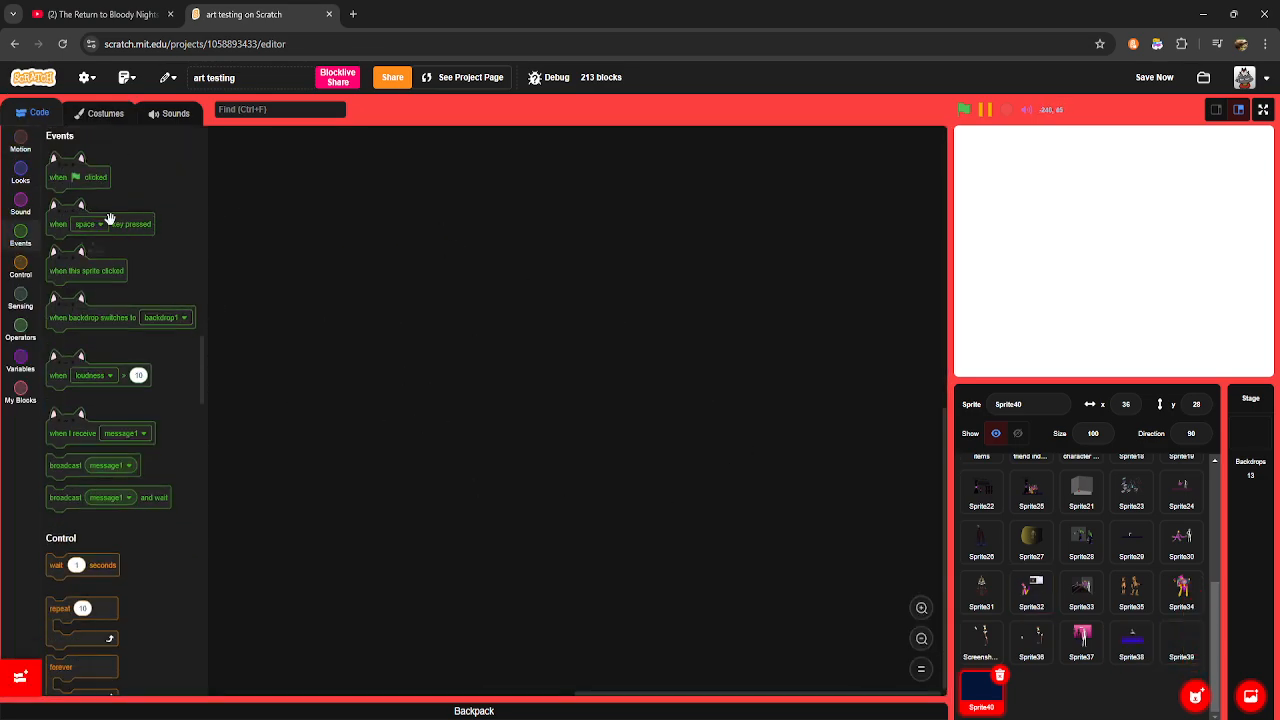
Step: Draw a purple rectangle in the left half of the costume canvas, and undo a second smaller one beside it
{"action": "left_click", "coordinate": [87, 117]}
{"action": "left_click", "coordinate": [920, 675]}
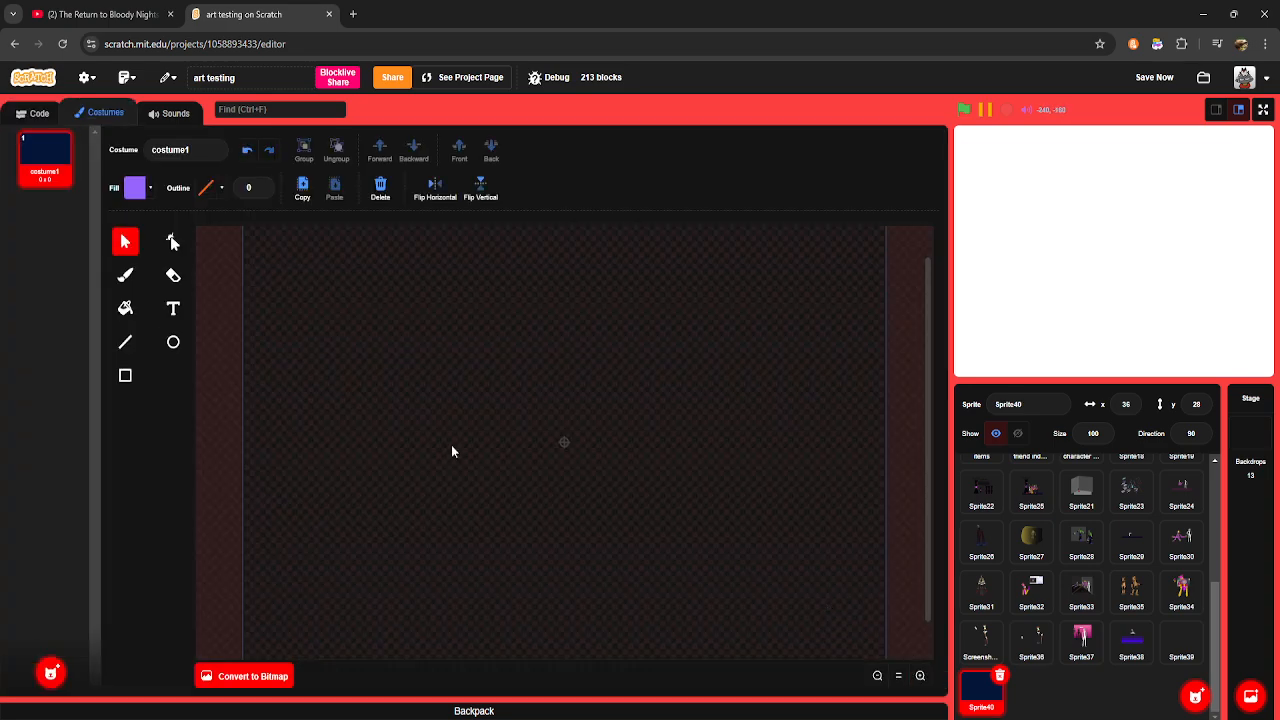
{"action": "left_click", "coordinate": [125, 375]}
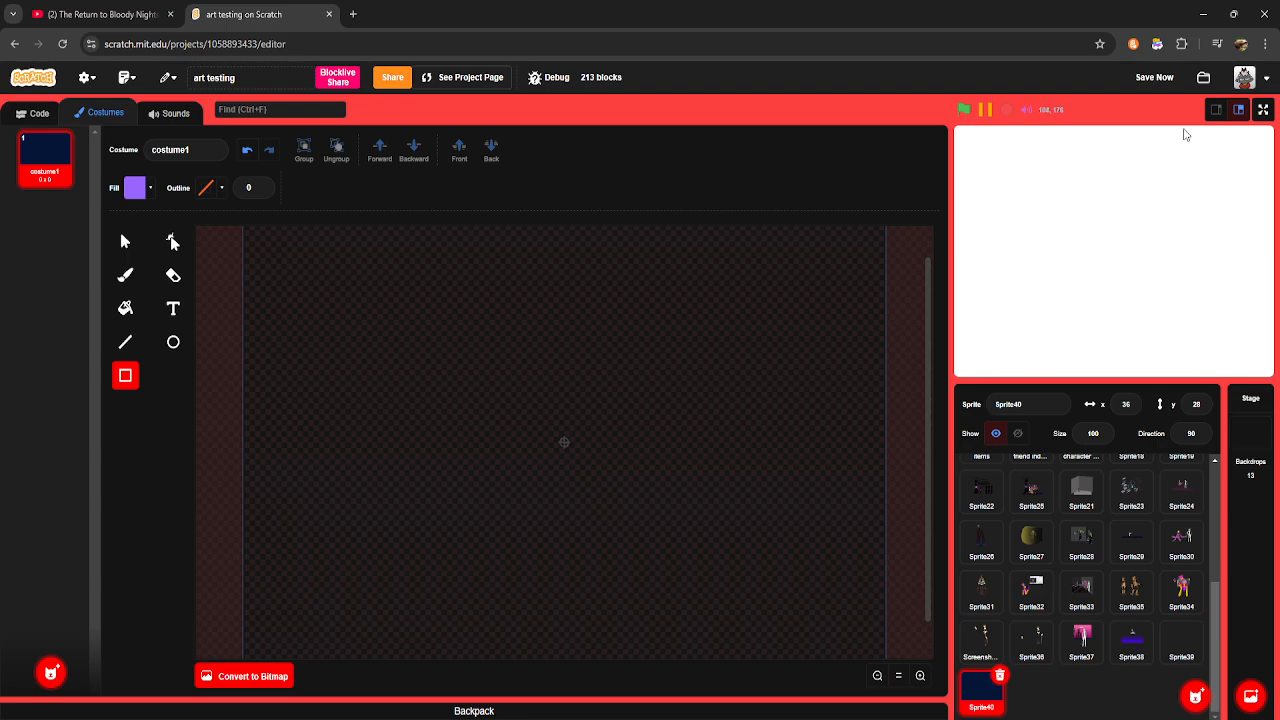
{"action": "left_click", "coordinate": [1262, 109]}
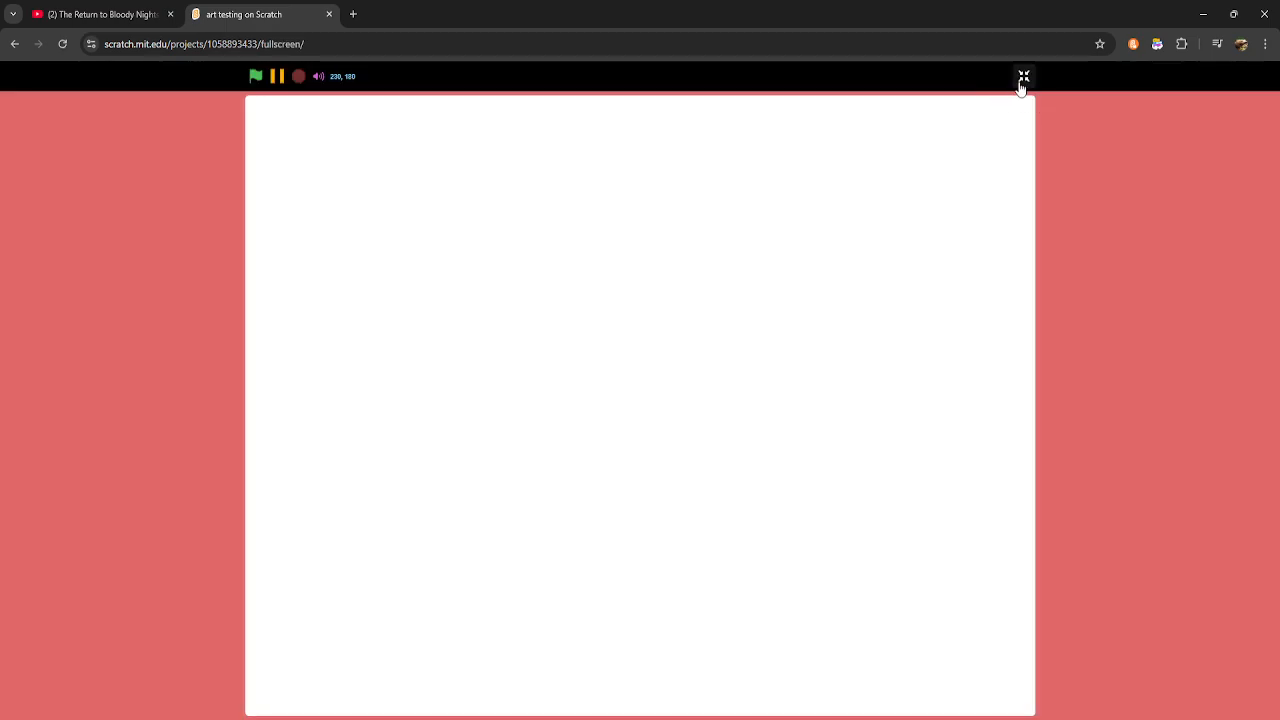
{"action": "left_click", "coordinate": [1023, 77]}
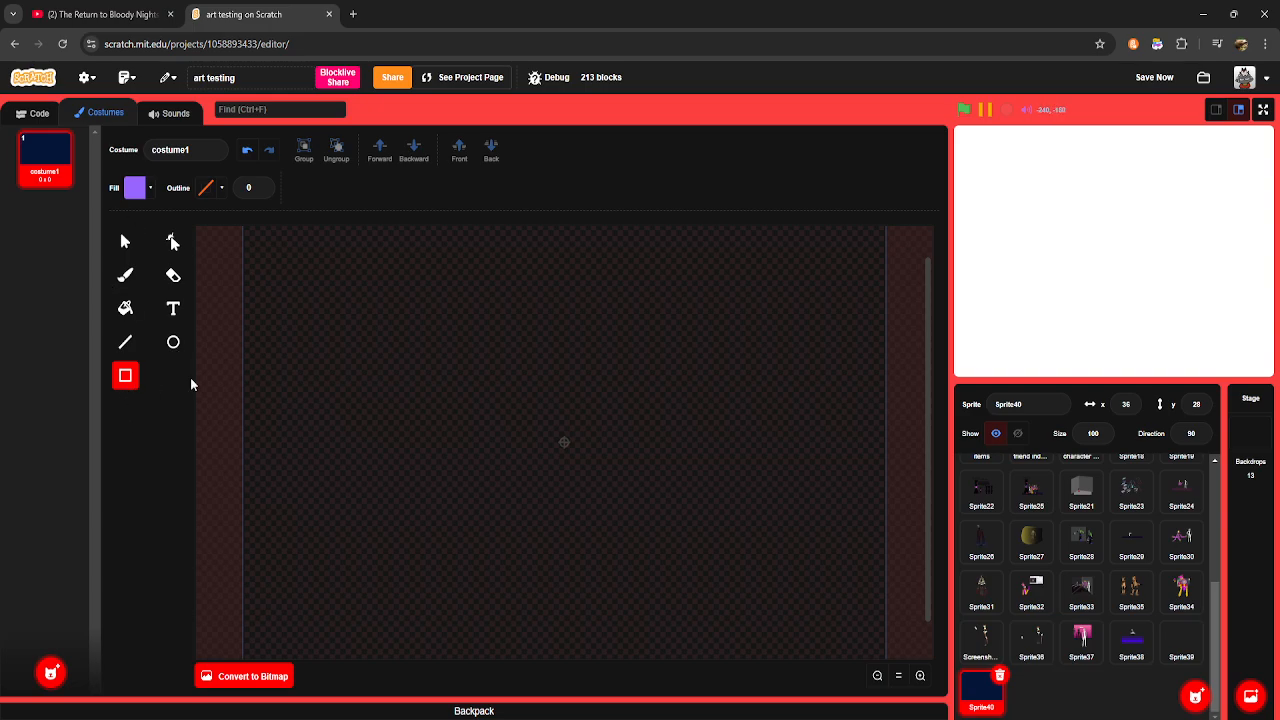
{"action": "left_click_drag", "start_coordinate": [344, 347], "coordinate": [486, 474]}
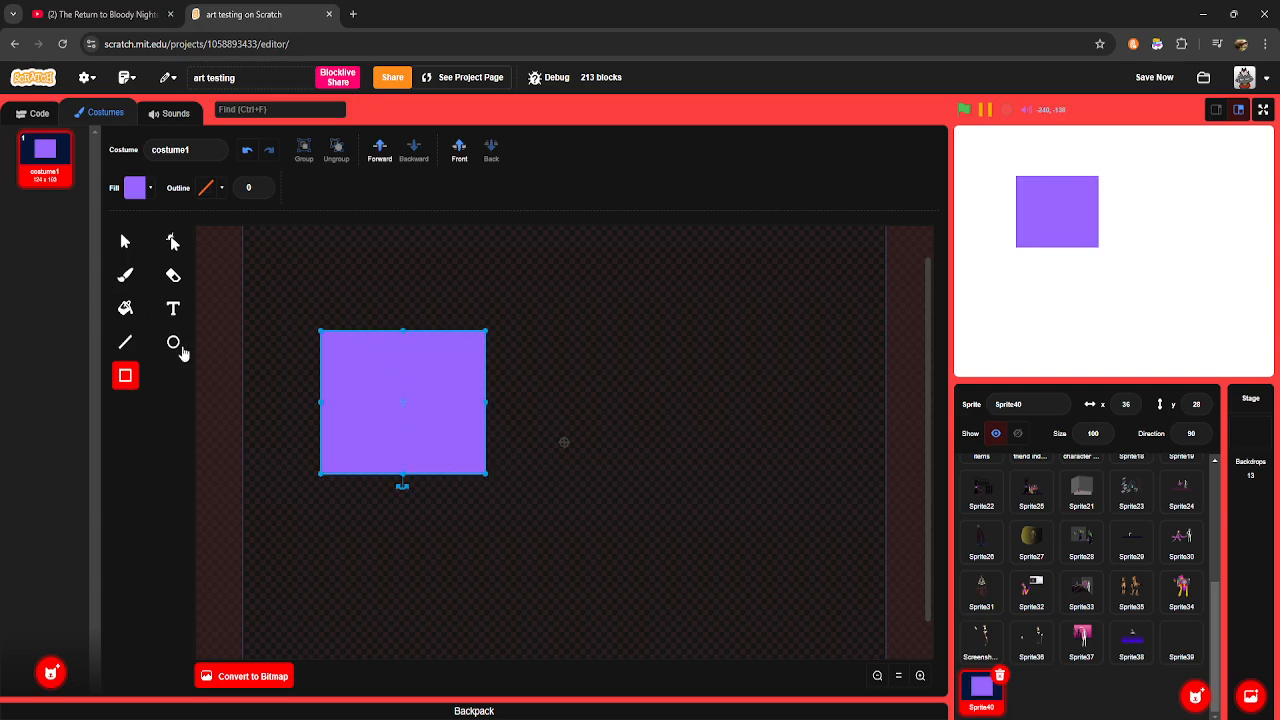
{"action": "left_click_drag", "start_coordinate": [572, 303], "coordinate": [685, 402]}
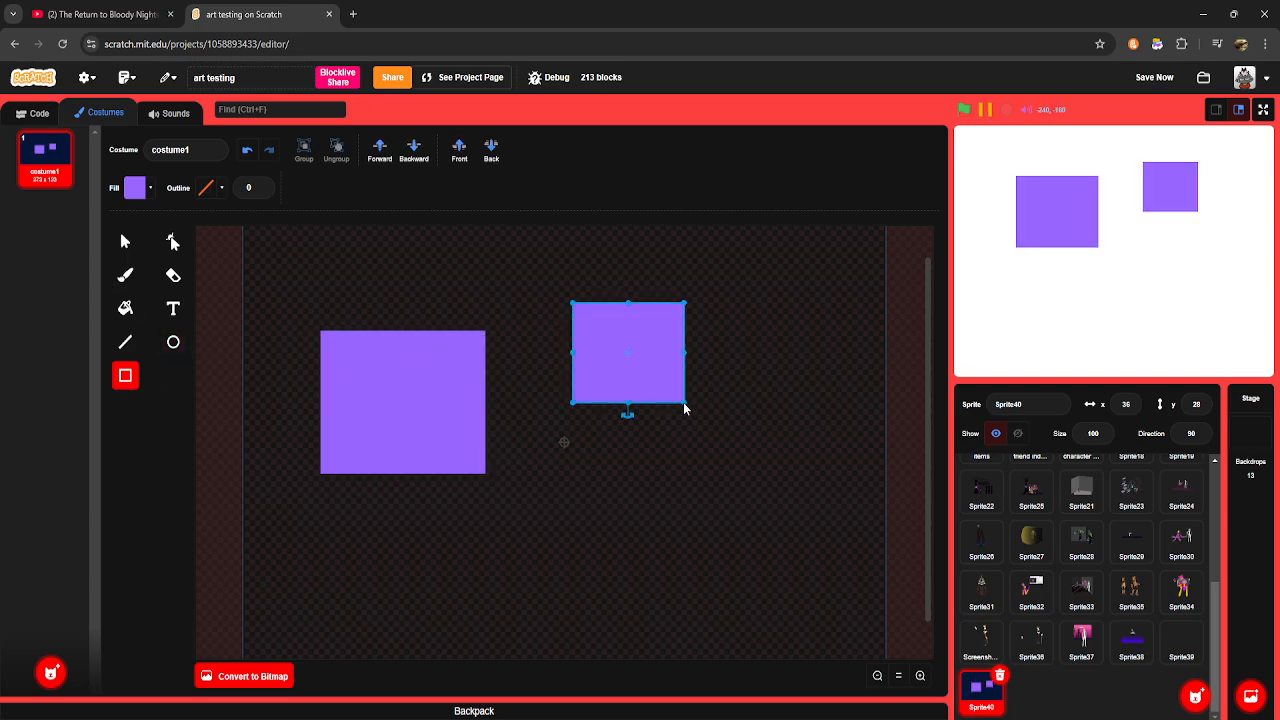
{"action": "key", "text": "ctrl+z"}
Step: Draw a purple ellipse beside the rectangle and add the text "asd" above the rectangle
{"action": "left_click", "coordinate": [173, 342]}
{"action": "left_click_drag", "start_coordinate": [541, 318], "coordinate": [678, 431]}
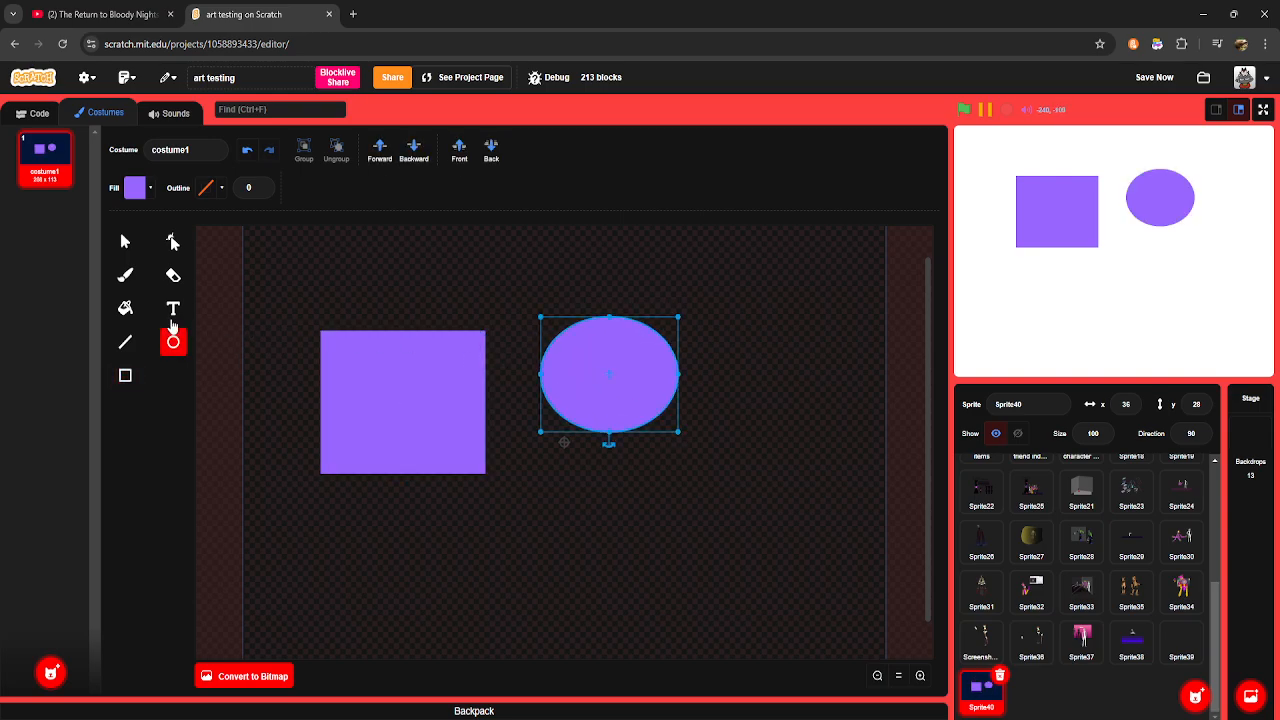
{"action": "left_click", "coordinate": [173, 310]}
{"action": "left_click", "coordinate": [352, 268]}
{"action": "type", "text": "asd"}
Step: Erase a diagonal strip from the rectangle's left edge into its middle
{"action": "left_click", "coordinate": [125, 308]}
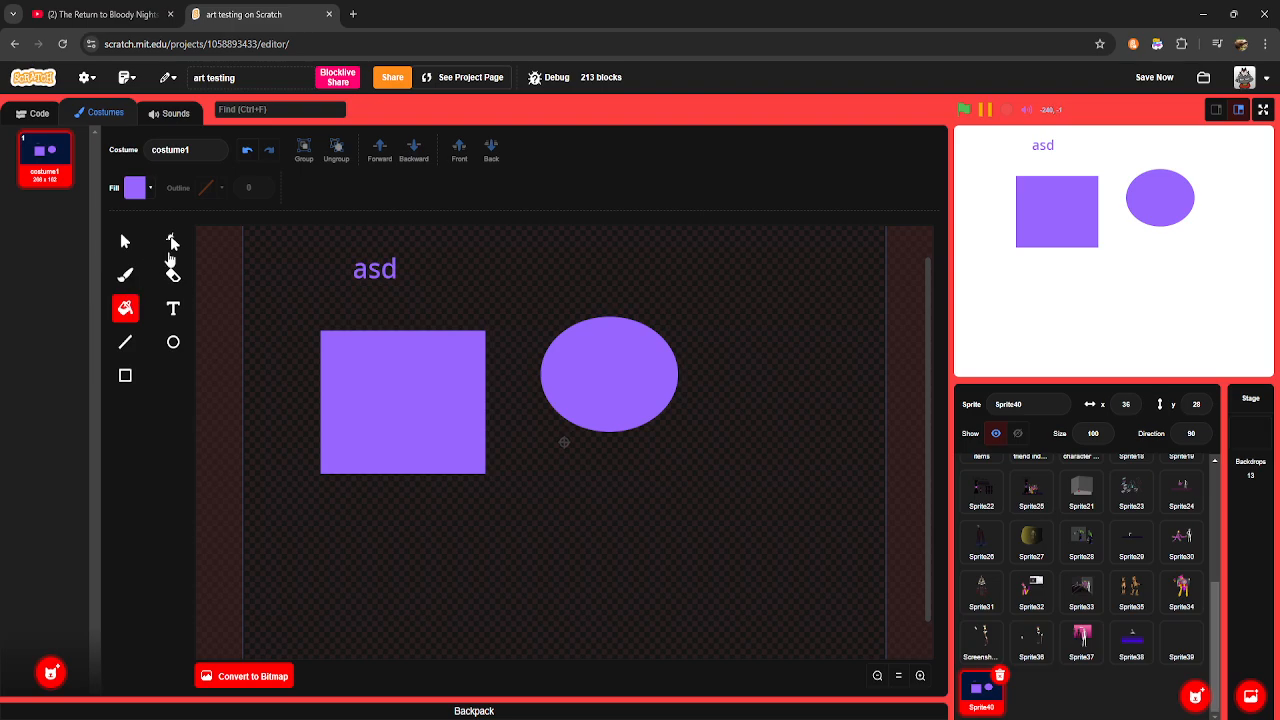
{"action": "left_click", "coordinate": [173, 275]}
{"action": "left_click_drag", "start_coordinate": [295, 350], "coordinate": [430, 424]}
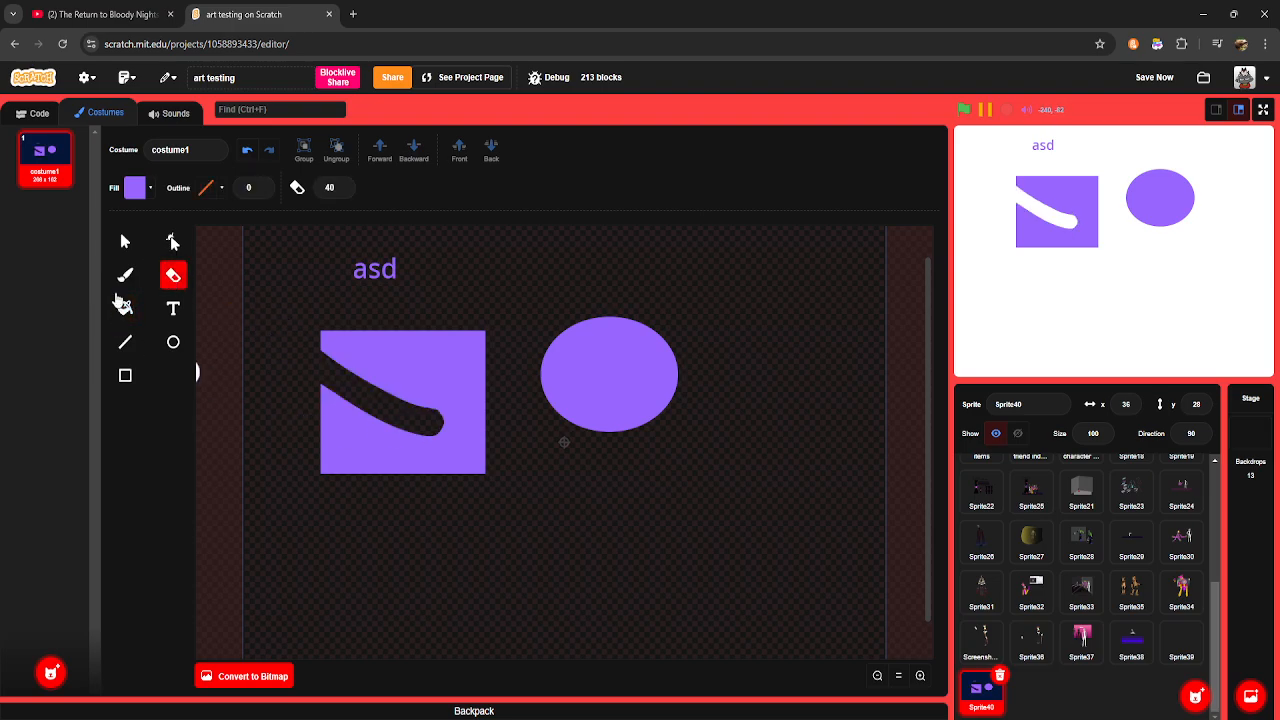
Step: Paint an S-shaped brush stroke left of the rectangle and draw a thin black line between the text and the ellipse
{"action": "left_click", "coordinate": [125, 275]}
{"action": "mouse_move", "coordinate": [296, 320]}
{"action": "left_mouse_down"}
{"action": "mouse_move", "coordinate": [296, 424]}
{"action": "mouse_move", "coordinate": [268, 432]}
{"action": "left_mouse_up"}
{"action": "left_click", "coordinate": [125, 342]}
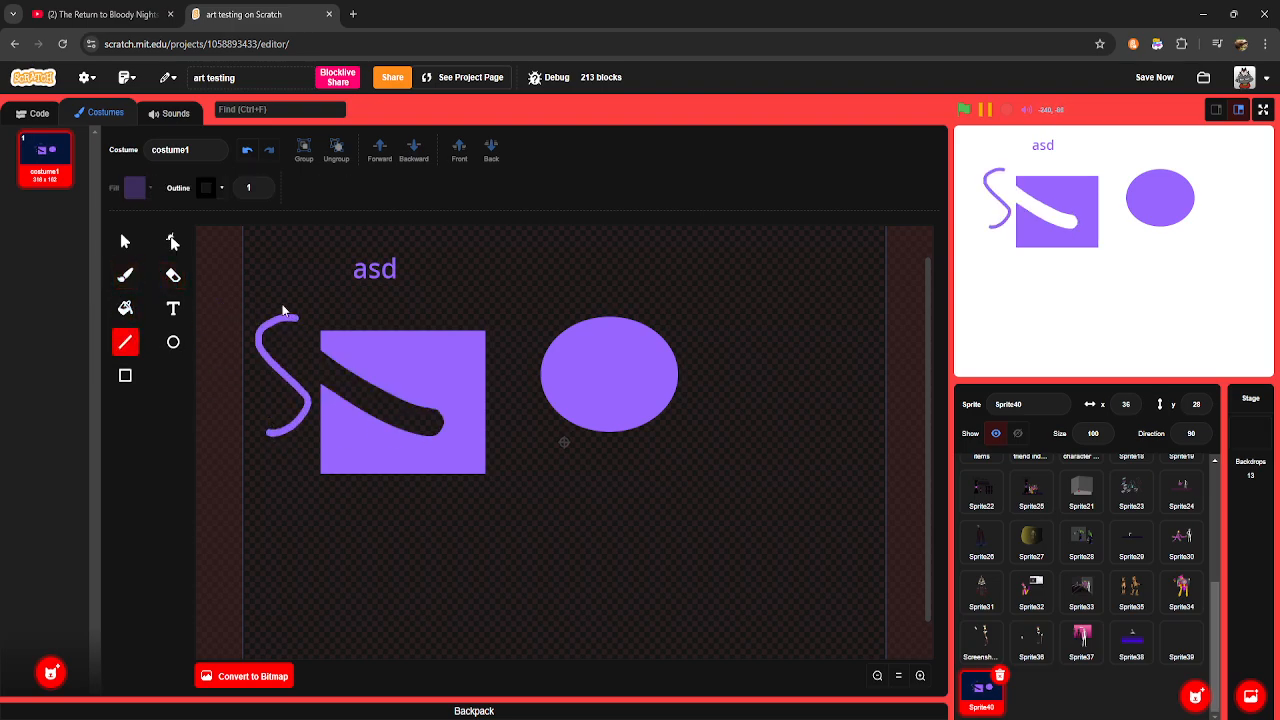
{"action": "left_click_drag", "start_coordinate": [557, 295], "coordinate": [558, 294]}
Step: Move the rectangle down and to the right, and move the "asd" text slightly lower
{"action": "left_click", "coordinate": [125, 242]}
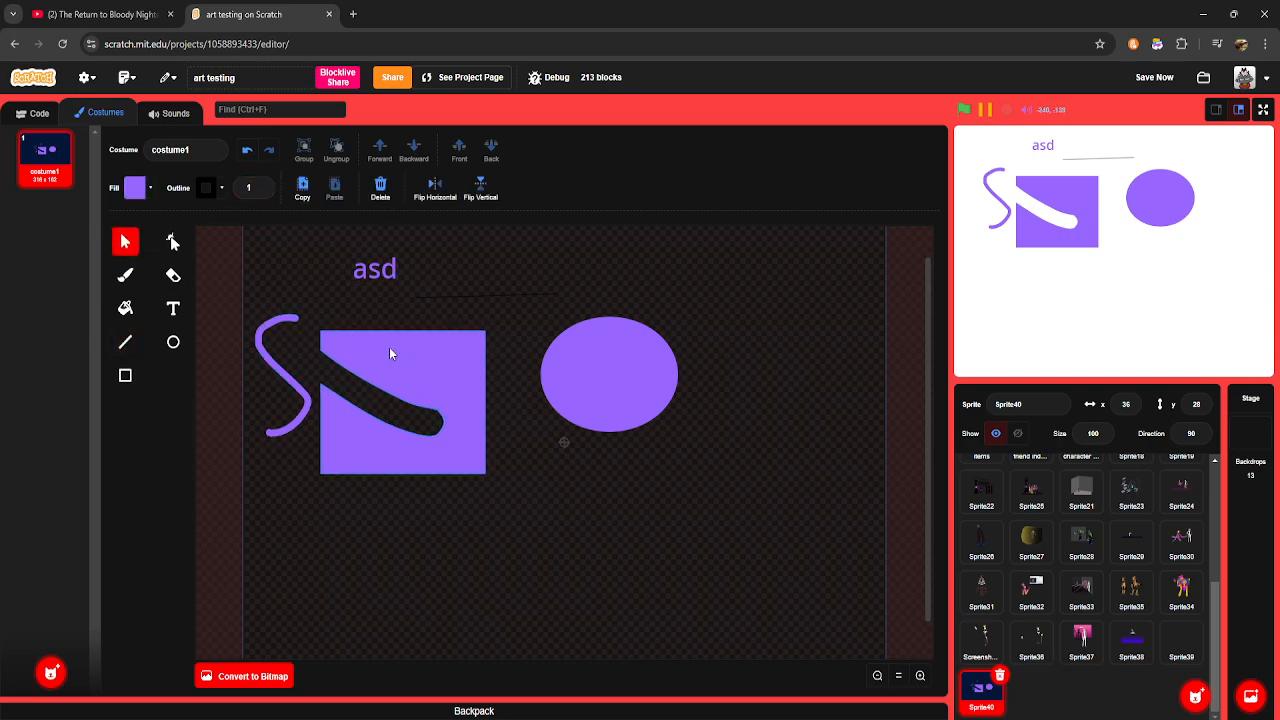
{"action": "left_click_drag", "start_coordinate": [392, 354], "coordinate": [412, 390]}
{"action": "left_click_drag", "start_coordinate": [377, 275], "coordinate": [376, 312]}
{"action": "left_click_drag", "start_coordinate": [449, 296], "coordinate": [350, 288]}
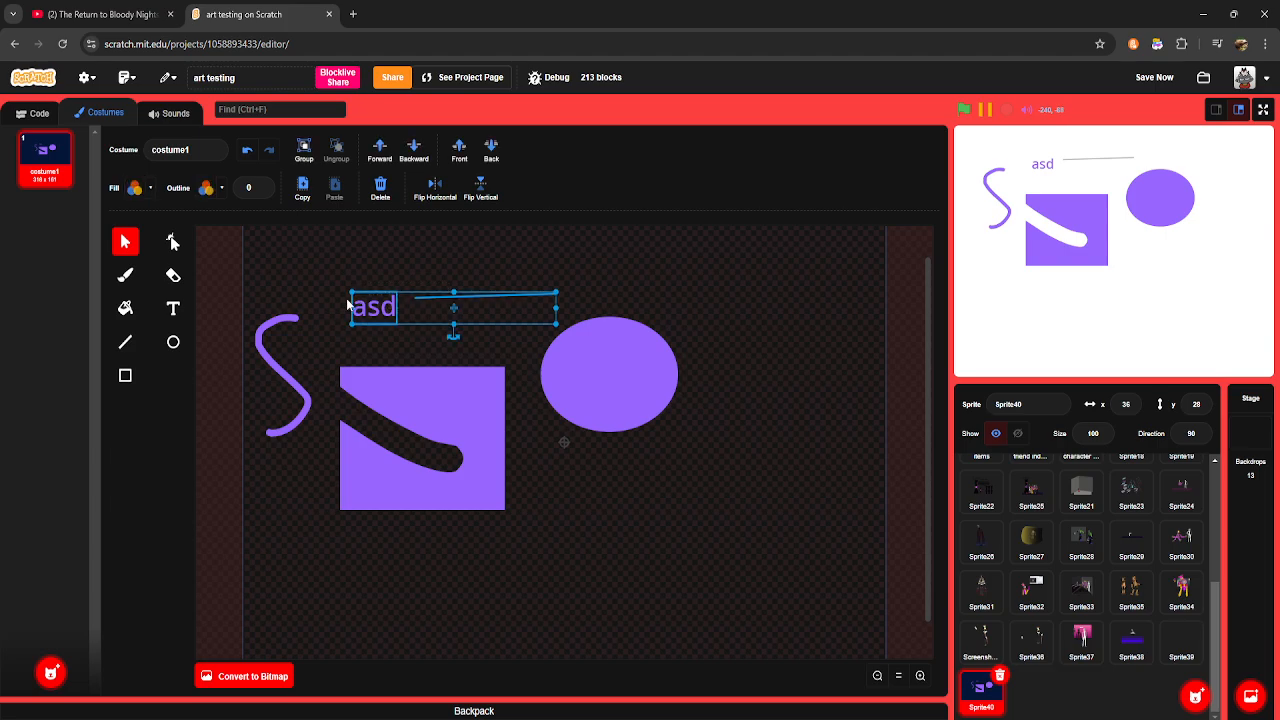
{"action": "left_click_drag", "start_coordinate": [227, 287], "coordinate": [796, 520]}
{"action": "left_click", "coordinate": [455, 347]}
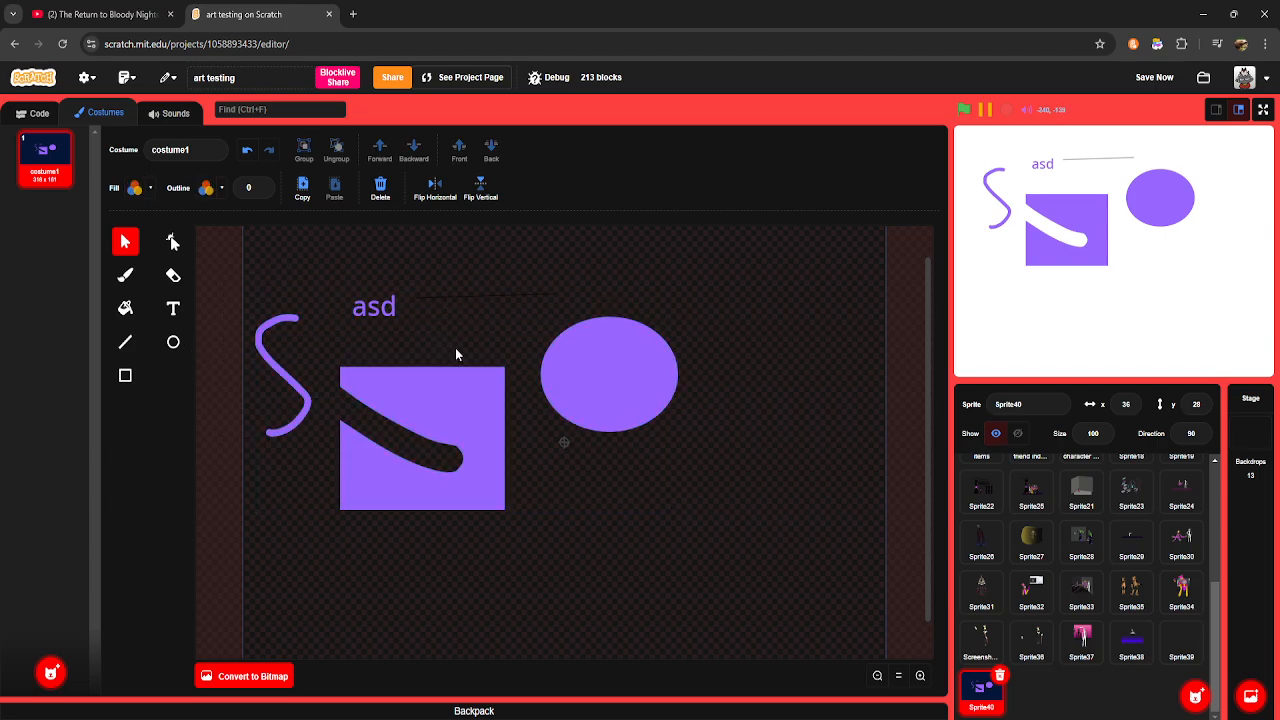
Step: Shift the rectangle slightly right and place the ellipse over its upper-right corner
{"action": "left_click_drag", "start_coordinate": [442, 441], "coordinate": [477, 418]}
{"action": "left_click_drag", "start_coordinate": [595, 385], "coordinate": [505, 341]}
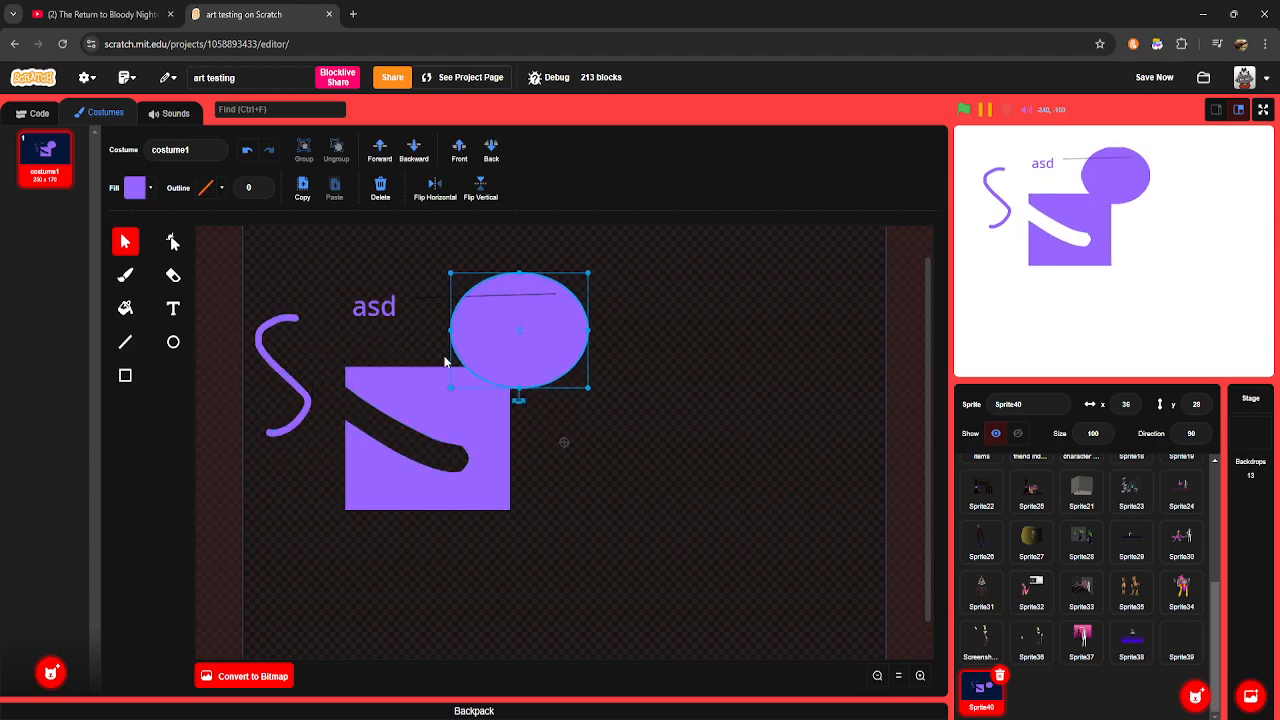
{"action": "left_click", "coordinate": [320, 283]}
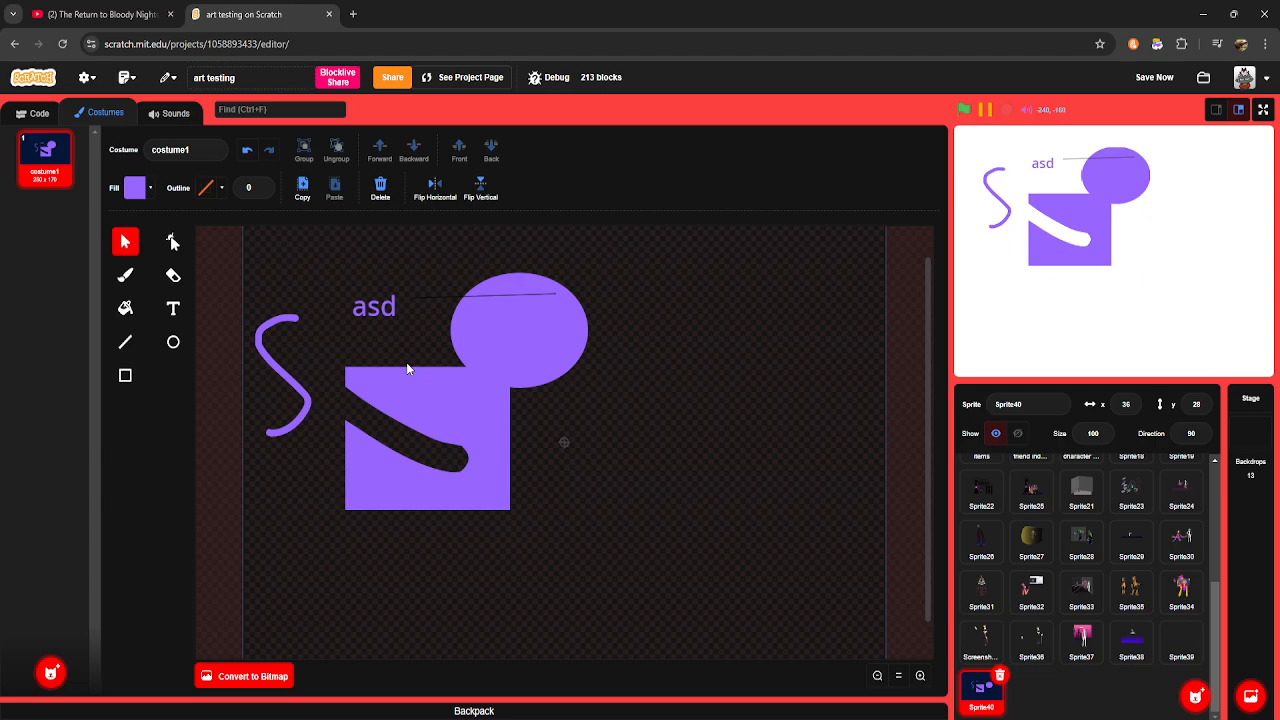
Step: Delete every shape on the canvas and draw a roughly square purple rectangle left of the canvas centre
{"action": "mouse_move", "coordinate": [563, 443]}
{"action": "left_mouse_down"}
{"action": "mouse_move", "coordinate": [251, 334]}
{"action": "mouse_move", "coordinate": [240, 290]}
{"action": "left_mouse_up"}
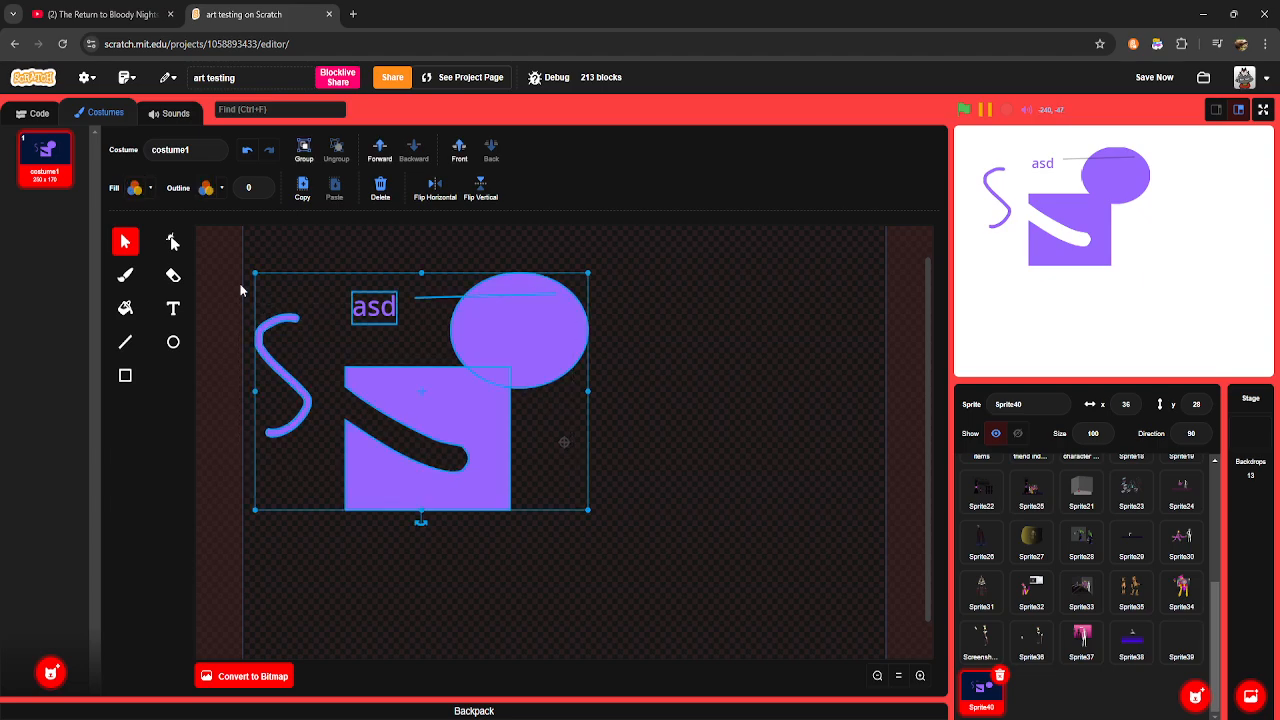
{"action": "key", "text": "Delete"}
{"action": "left_click", "coordinate": [125, 375]}
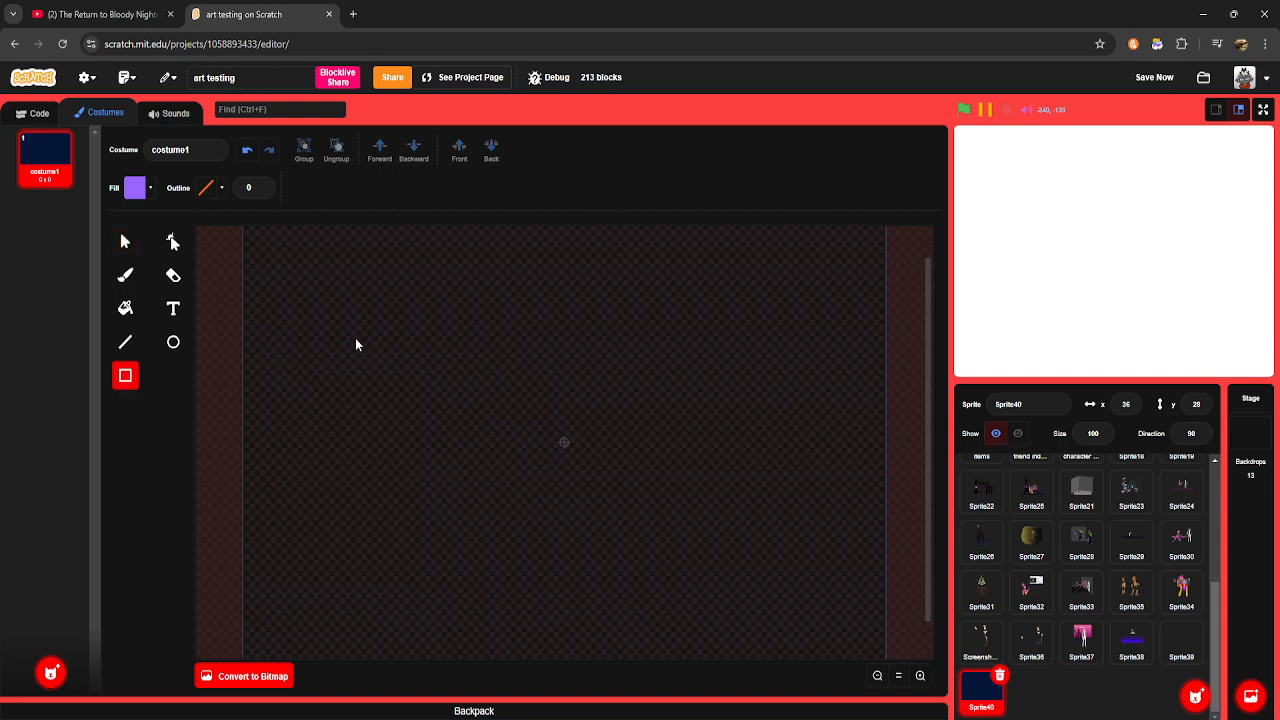
{"action": "left_click_drag", "start_coordinate": [353, 325], "coordinate": [520, 499]}
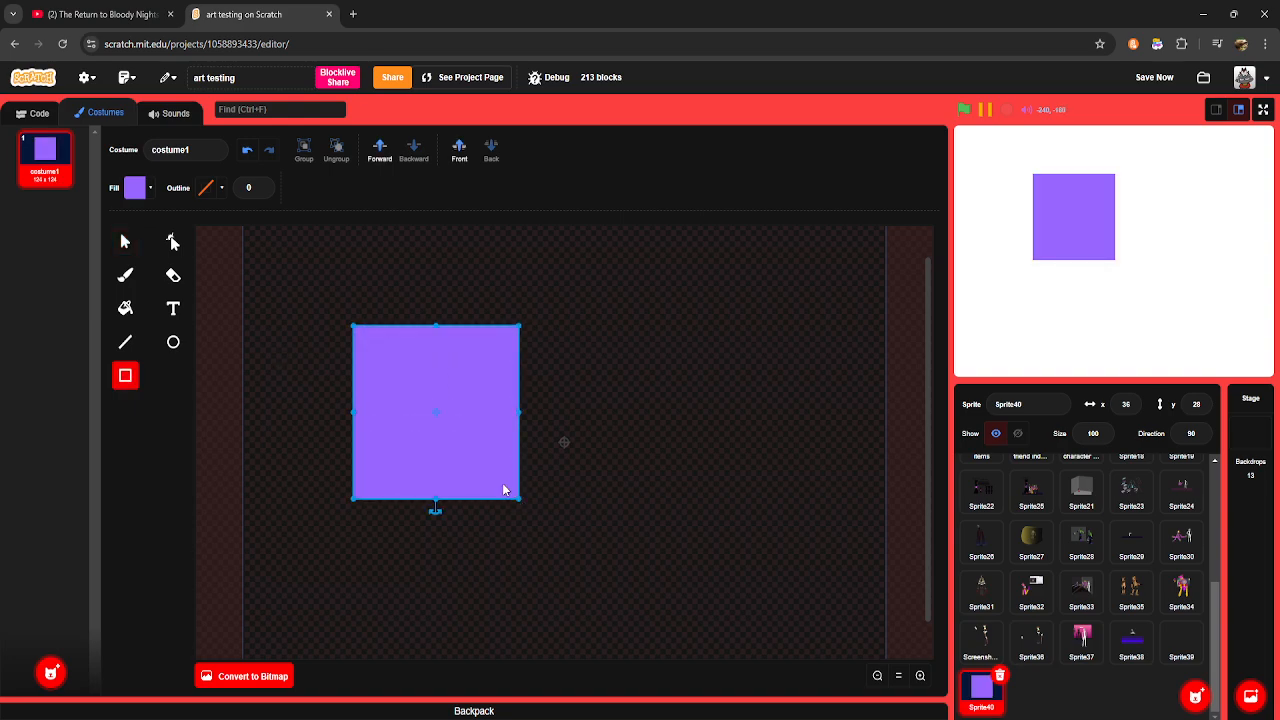
Step: Give the purple square a black outline with a width of 9
{"action": "left_click", "coordinate": [125, 242]}
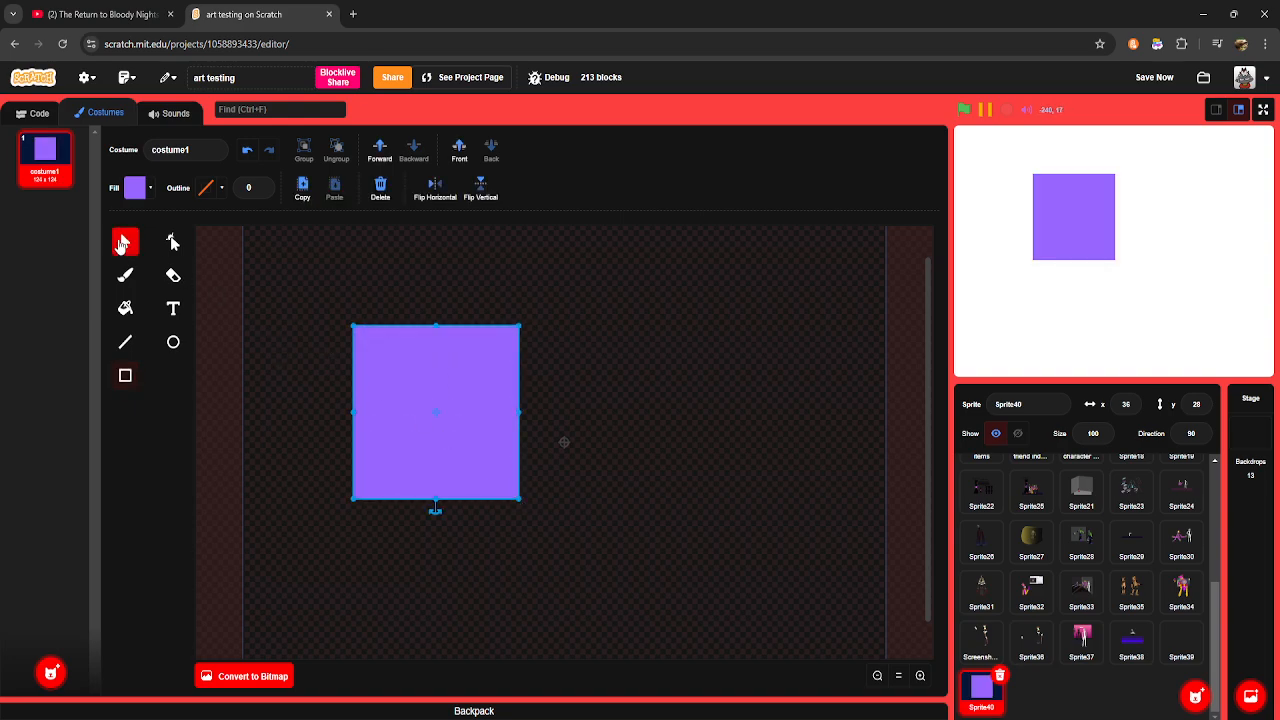
{"action": "left_click", "coordinate": [248, 188]}
{"action": "left_click", "coordinate": [261, 187]}
{"action": "left_click", "coordinate": [262, 190]}
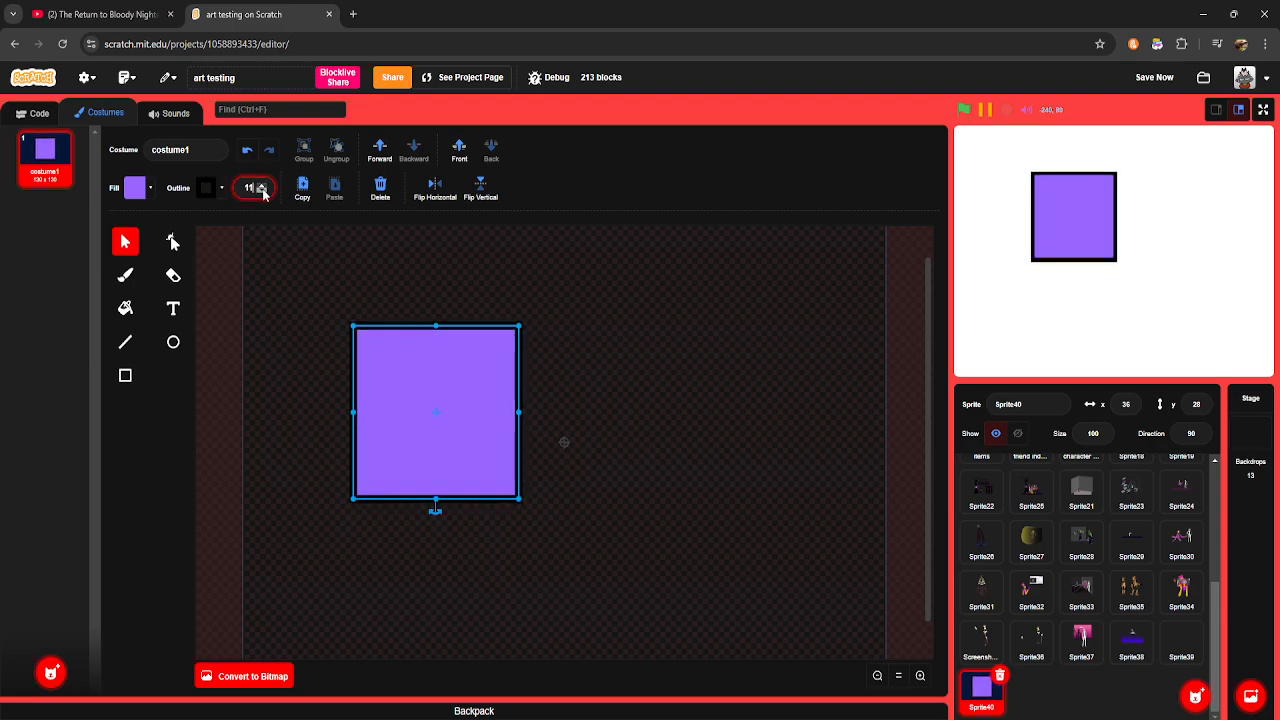
{"action": "left_click", "coordinate": [262, 186]}
{"action": "left_click", "coordinate": [262, 191]}
{"action": "left_click", "coordinate": [262, 191]}
Step: Draw a nearly vertical black line left of the square and set its thickness to 16
{"action": "left_click", "coordinate": [128, 344]}
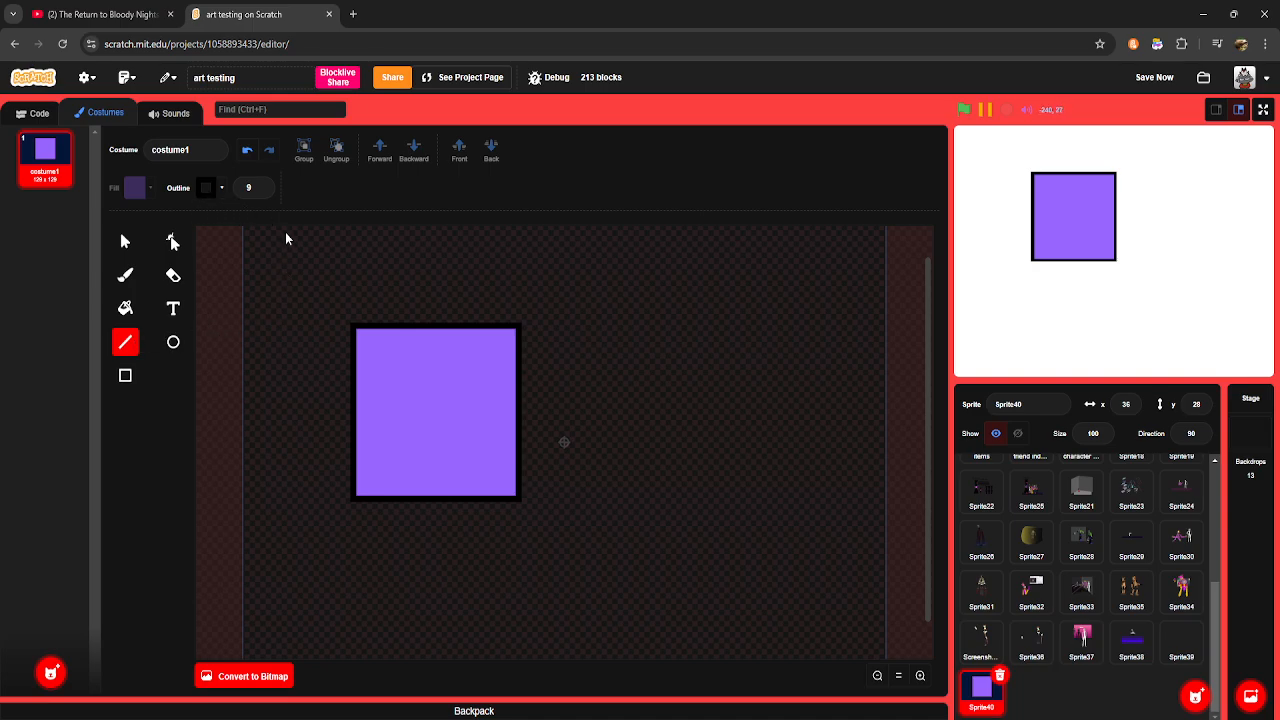
{"action": "mouse_move", "coordinate": [285, 232]}
{"action": "left_mouse_down"}
{"action": "mouse_move", "coordinate": [313, 421]}
{"action": "mouse_move", "coordinate": [295, 427]}
{"action": "left_mouse_up"}
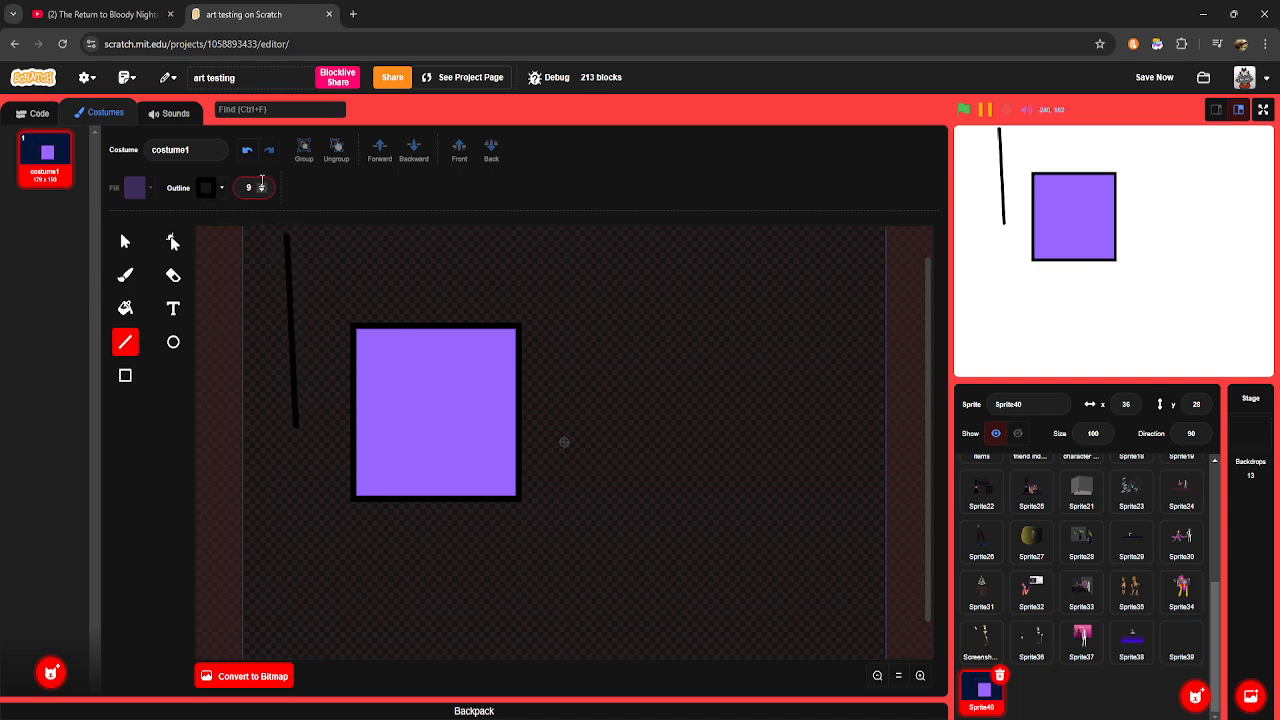
{"action": "left_click", "coordinate": [262, 184]}
{"action": "key", "text": "Return"}
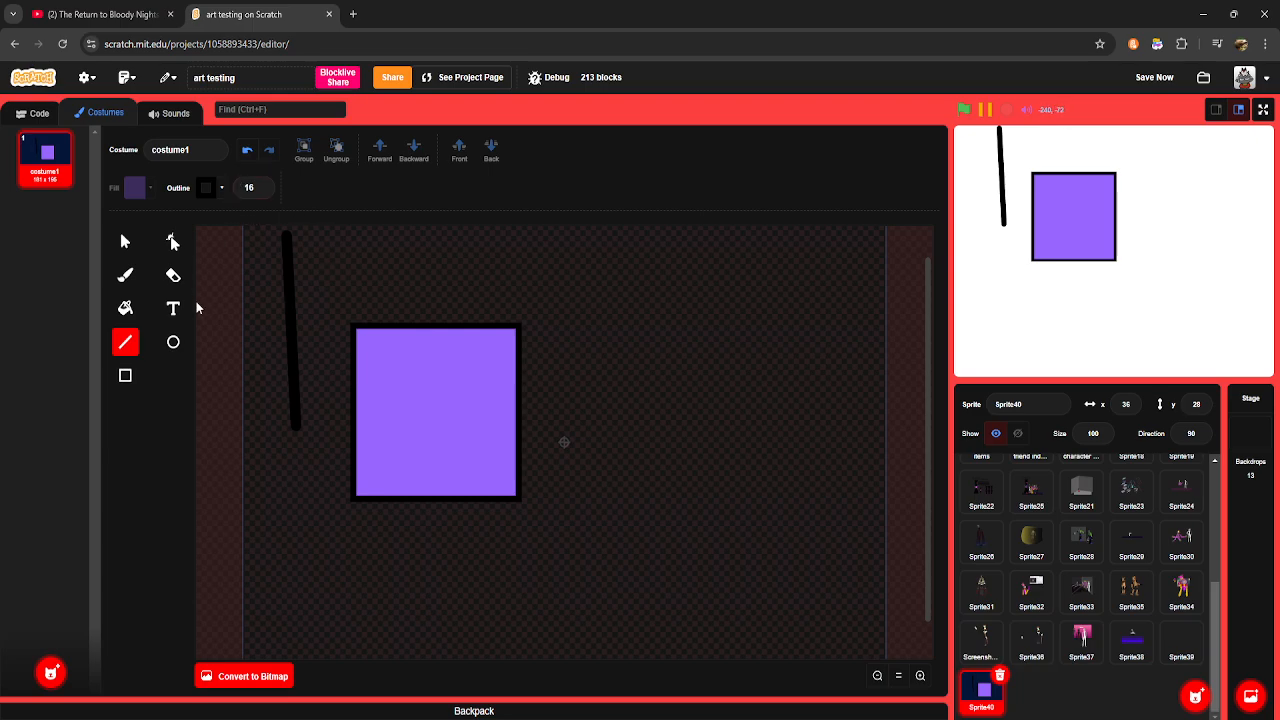
Step: Match the black line's thickness to the square's outline width of 9
{"action": "left_click", "coordinate": [125, 242]}
{"action": "left_click", "coordinate": [374, 378]}
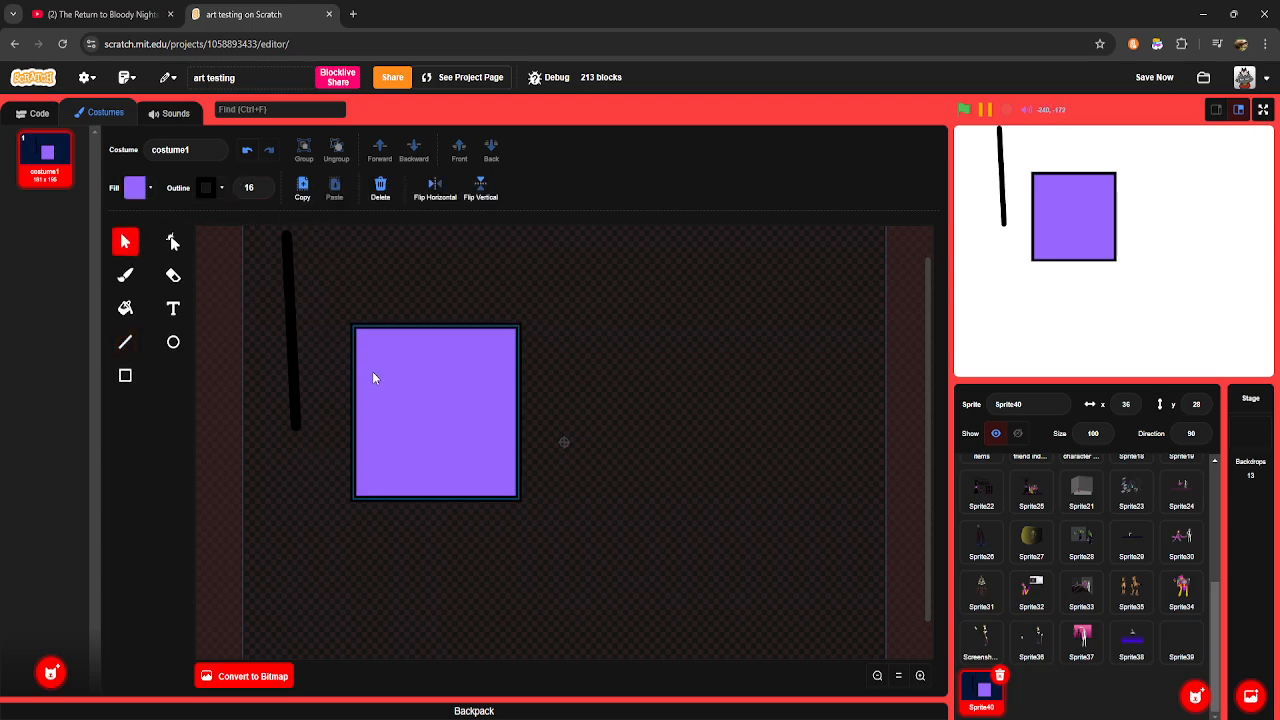
{"action": "left_click", "coordinate": [374, 378]}
{"action": "left_click", "coordinate": [255, 188]}
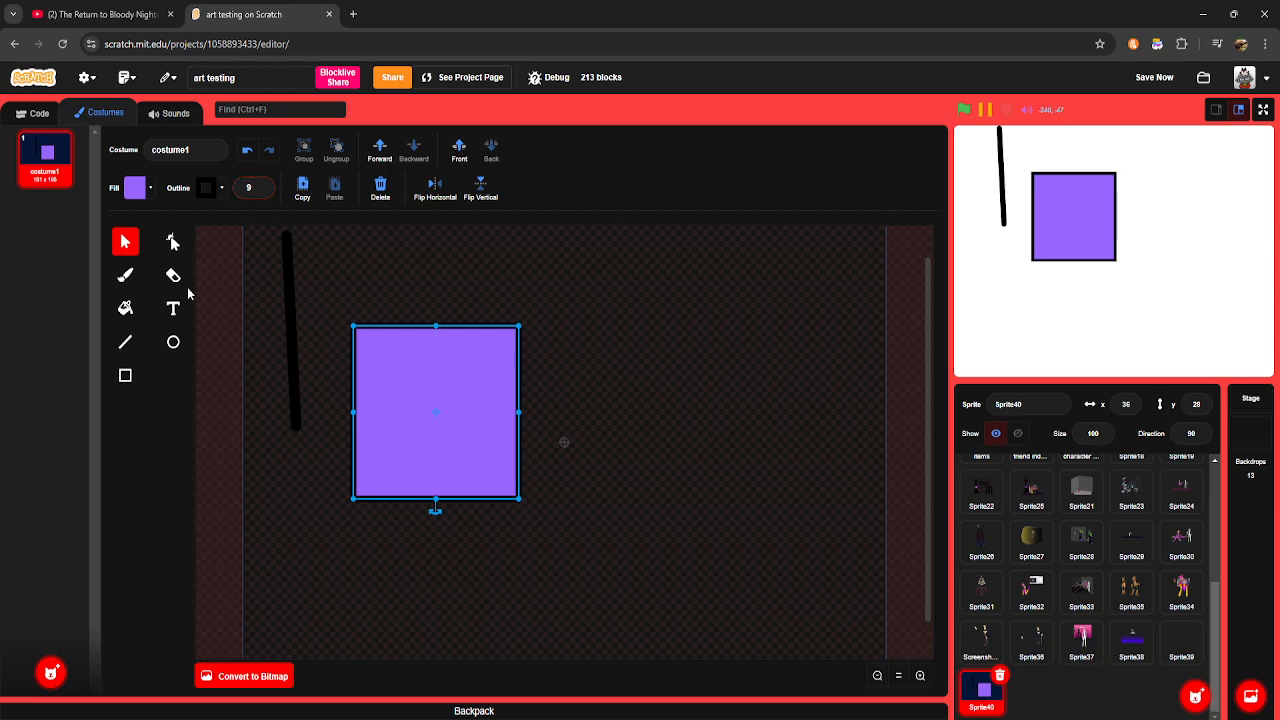
{"action": "left_click", "coordinate": [125, 342]}
{"action": "left_click", "coordinate": [297, 427]}
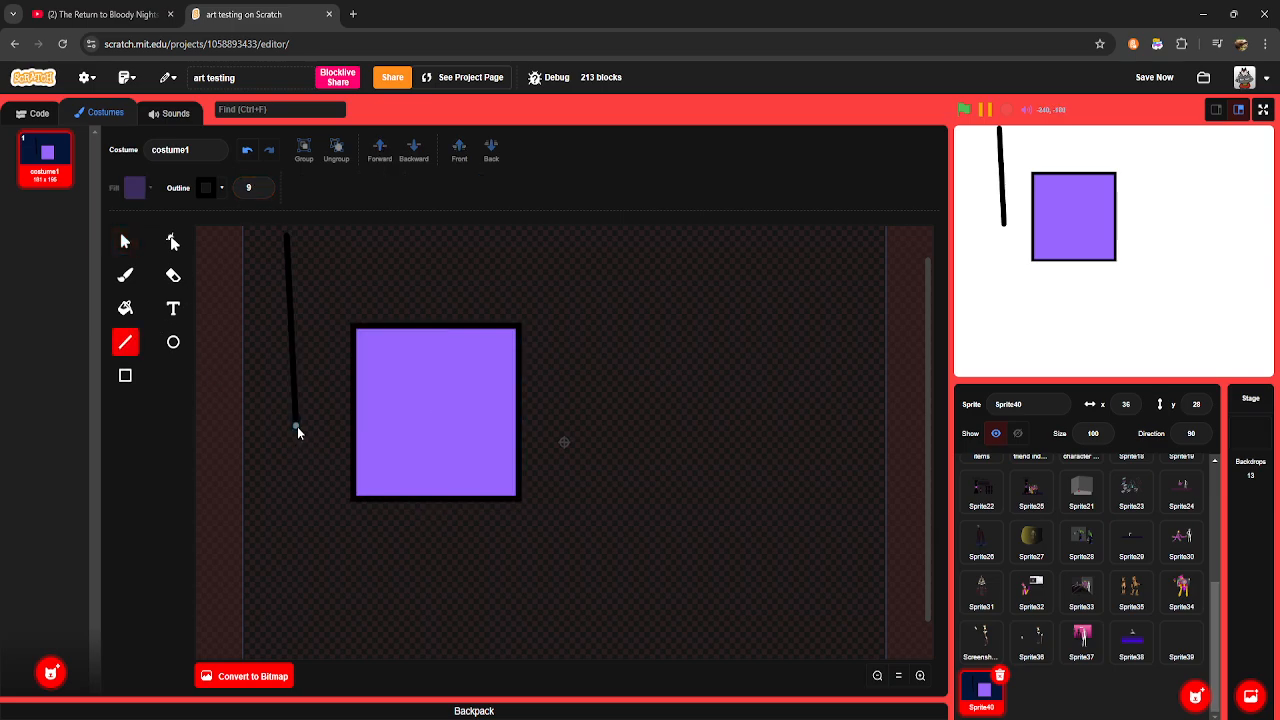
{"action": "left_click", "coordinate": [126, 242]}
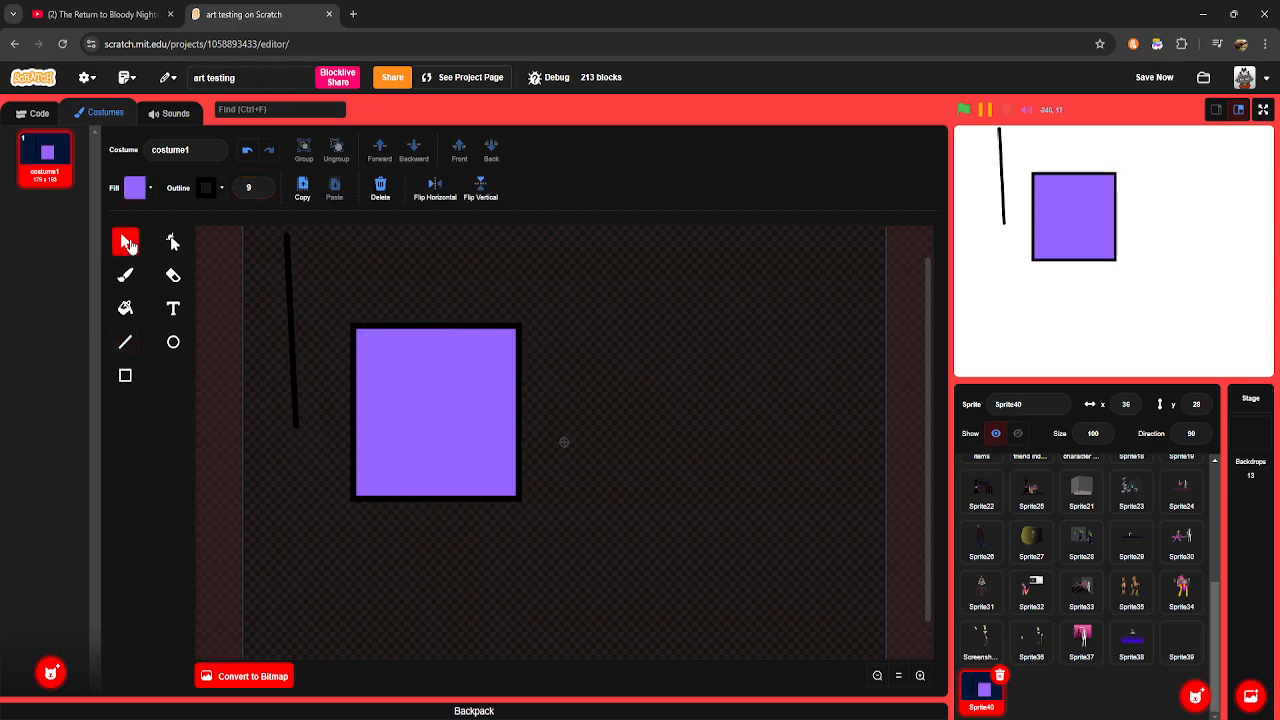
Step: Draw two more rectangles, one from the square's upper-right corner and a wider one across its lower edge
{"action": "left_click", "coordinate": [125, 378]}
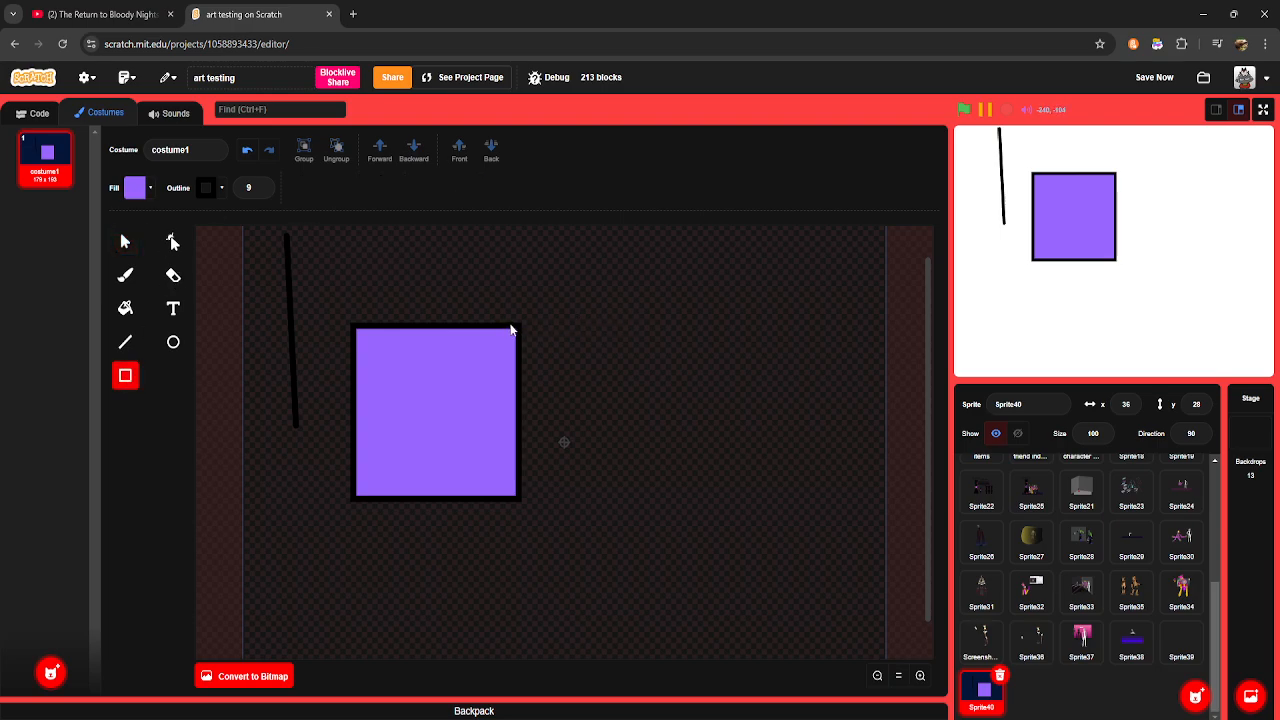
{"action": "left_click_drag", "start_coordinate": [510, 328], "coordinate": [712, 400]}
{"action": "mouse_move", "coordinate": [263, 480]}
{"action": "left_mouse_down"}
{"action": "mouse_move", "coordinate": [678, 580]}
{"action": "mouse_move", "coordinate": [654, 623]}
{"action": "left_mouse_up"}
Step: Delete every shape on the costume canvas and switch to the Rectangle tool
{"action": "left_click", "coordinate": [125, 241]}
{"action": "left_click_drag", "start_coordinate": [214, 266], "coordinate": [678, 585]}
{"action": "key", "text": "Delete"}
{"action": "left_click", "coordinate": [125, 375]}
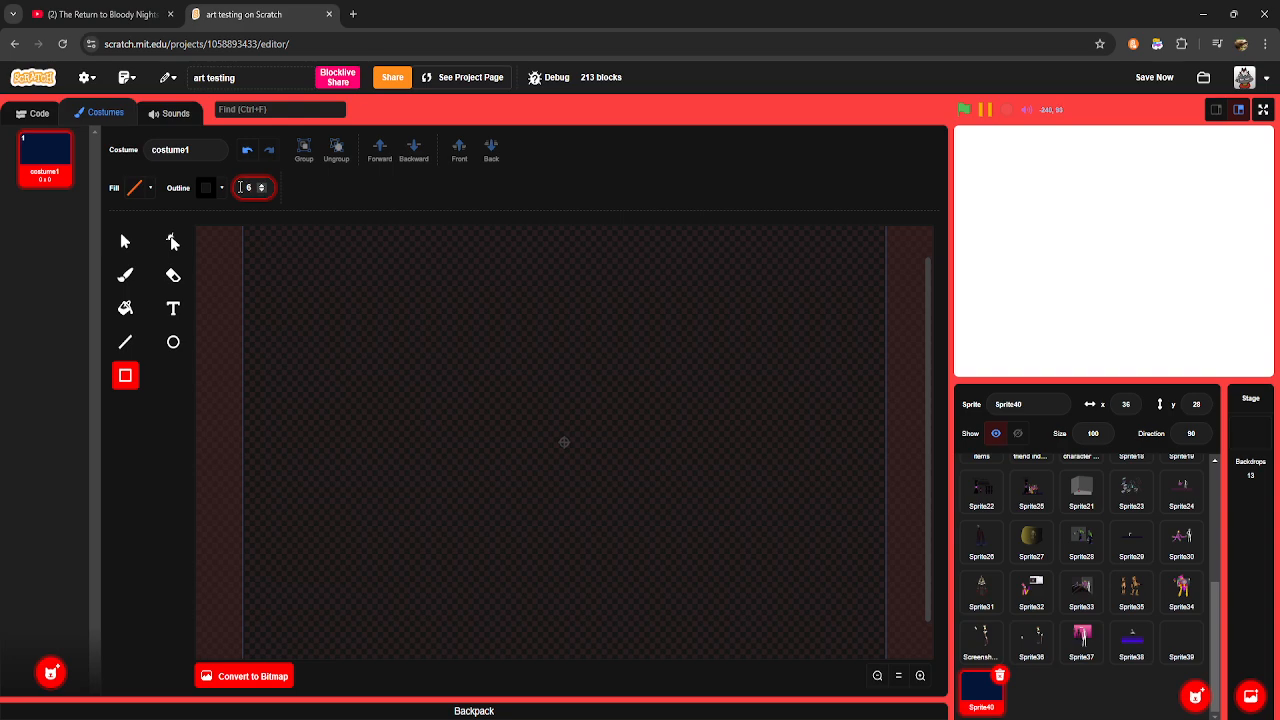
Step: Draw a rectangle about 147 by 131 left of the canvas centre with a purple fill (color 79, shade 57, 53)
{"action": "left_click_drag", "start_coordinate": [330, 323], "coordinate": [589, 550]}
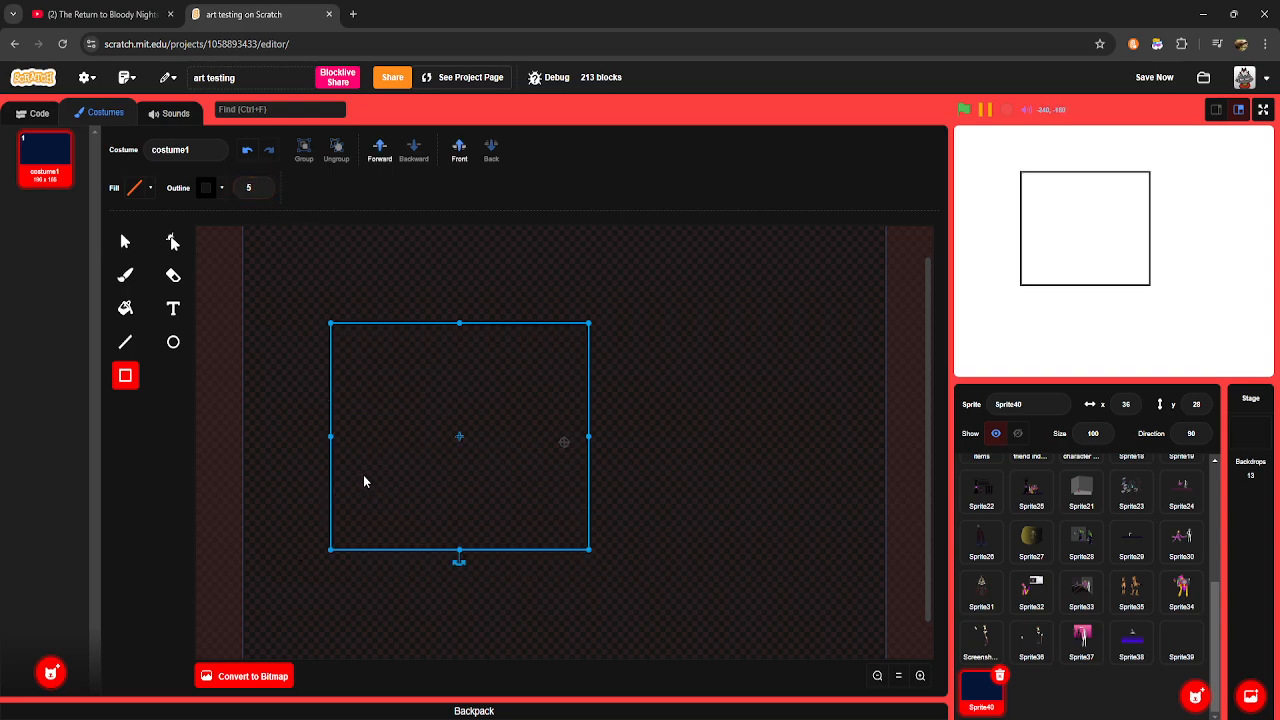
{"action": "key", "text": "ctrl+z"}
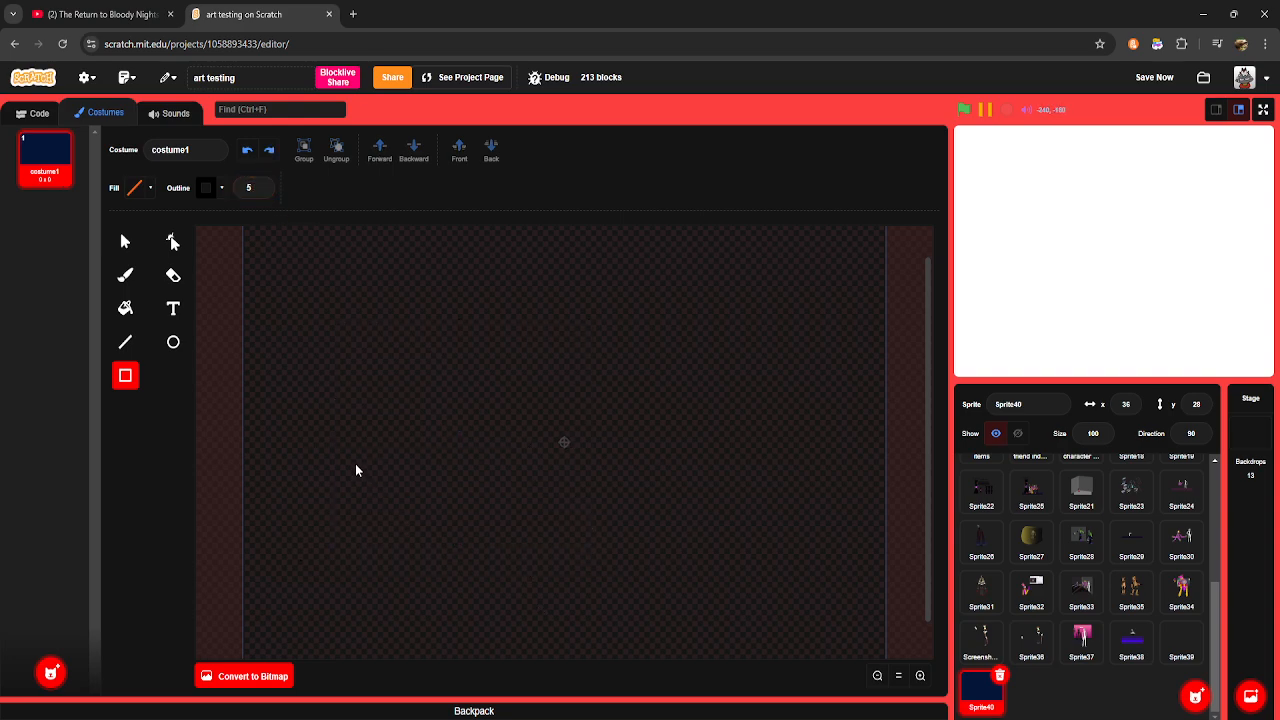
{"action": "left_click", "coordinate": [136, 194]}
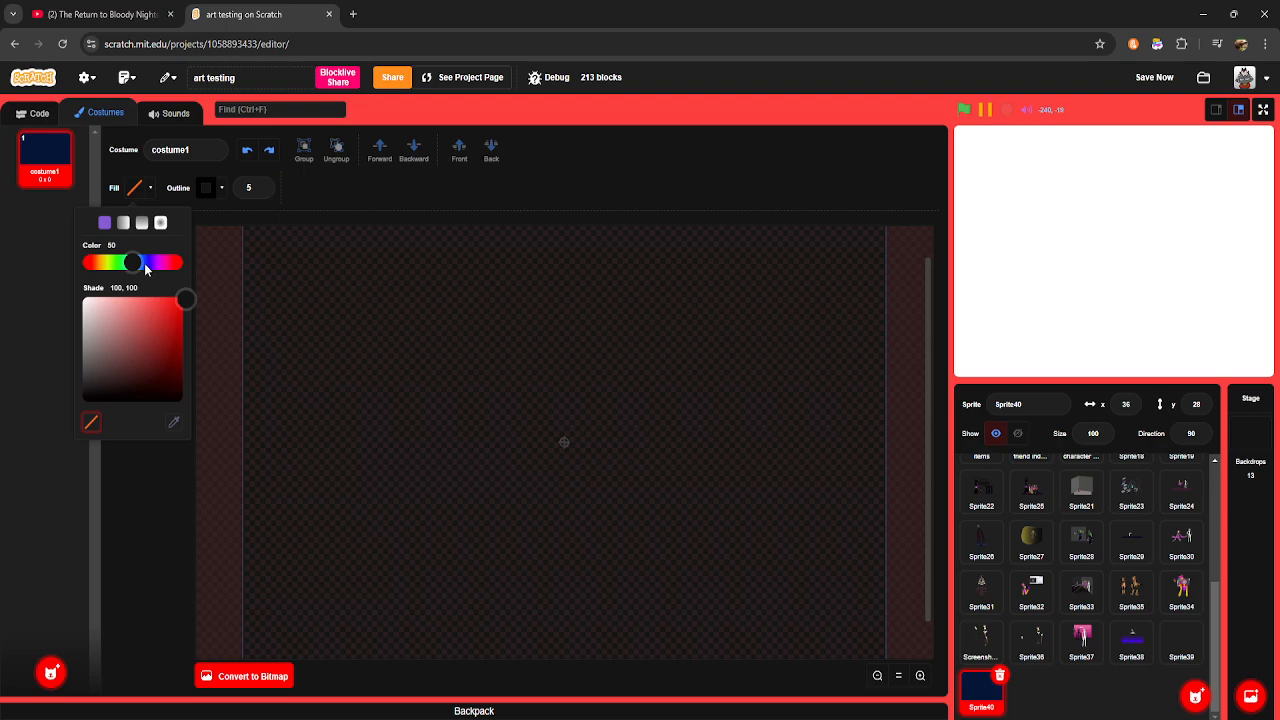
{"action": "left_click_drag", "start_coordinate": [112, 359], "coordinate": [188, 305]}
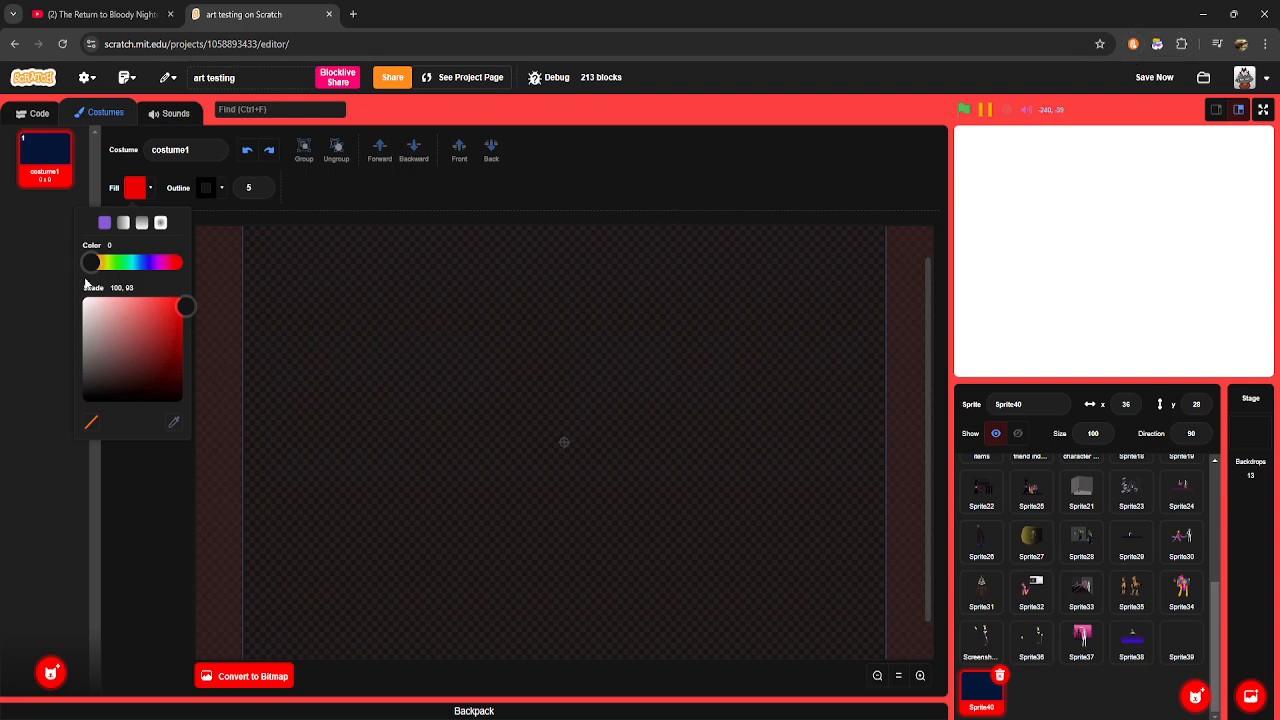
{"action": "left_click_drag", "start_coordinate": [90, 262], "coordinate": [118, 265]}
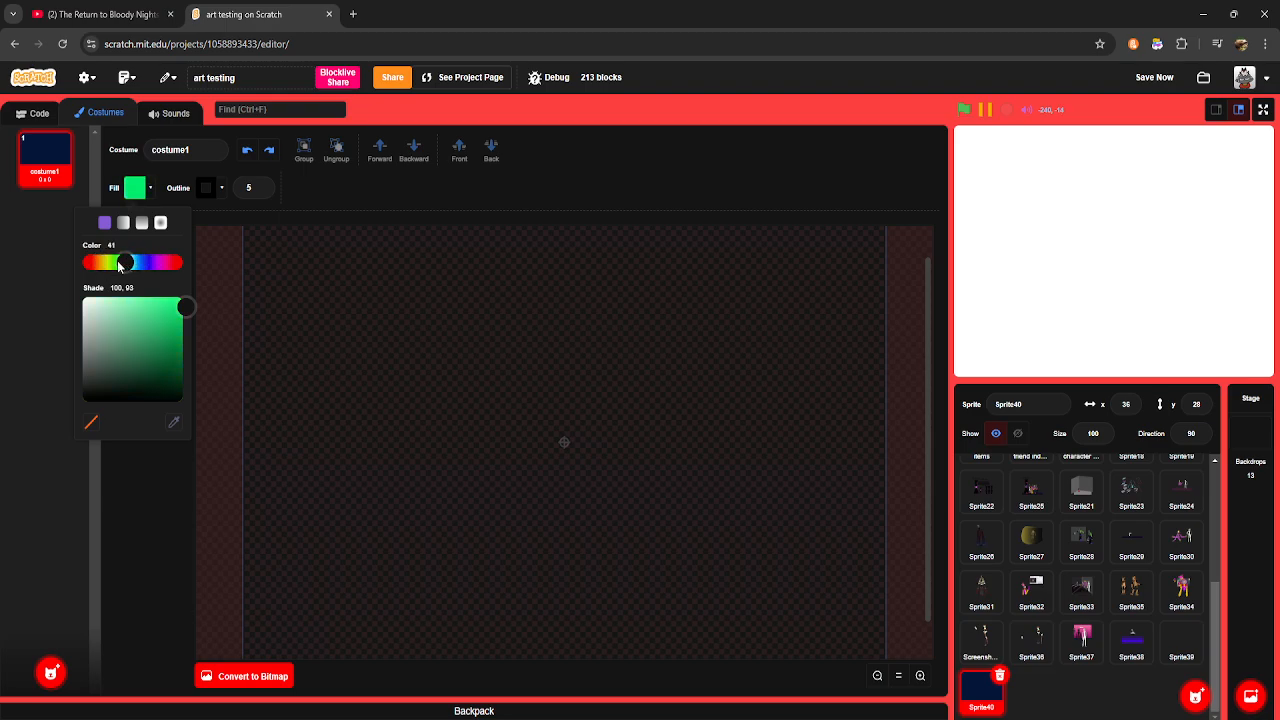
{"action": "left_click", "coordinate": [107, 265]}
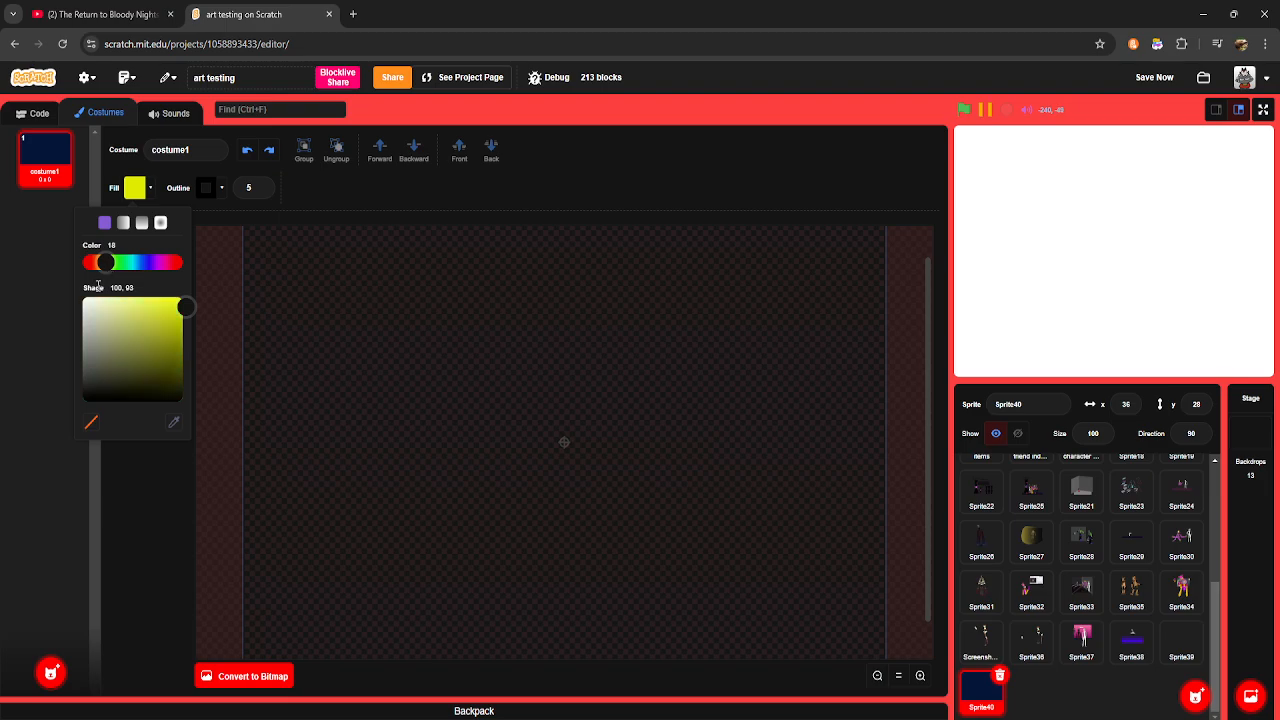
{"action": "left_click_drag", "start_coordinate": [97, 275], "coordinate": [150, 265]}
{"action": "left_click_drag", "start_coordinate": [160, 315], "coordinate": [143, 348]}
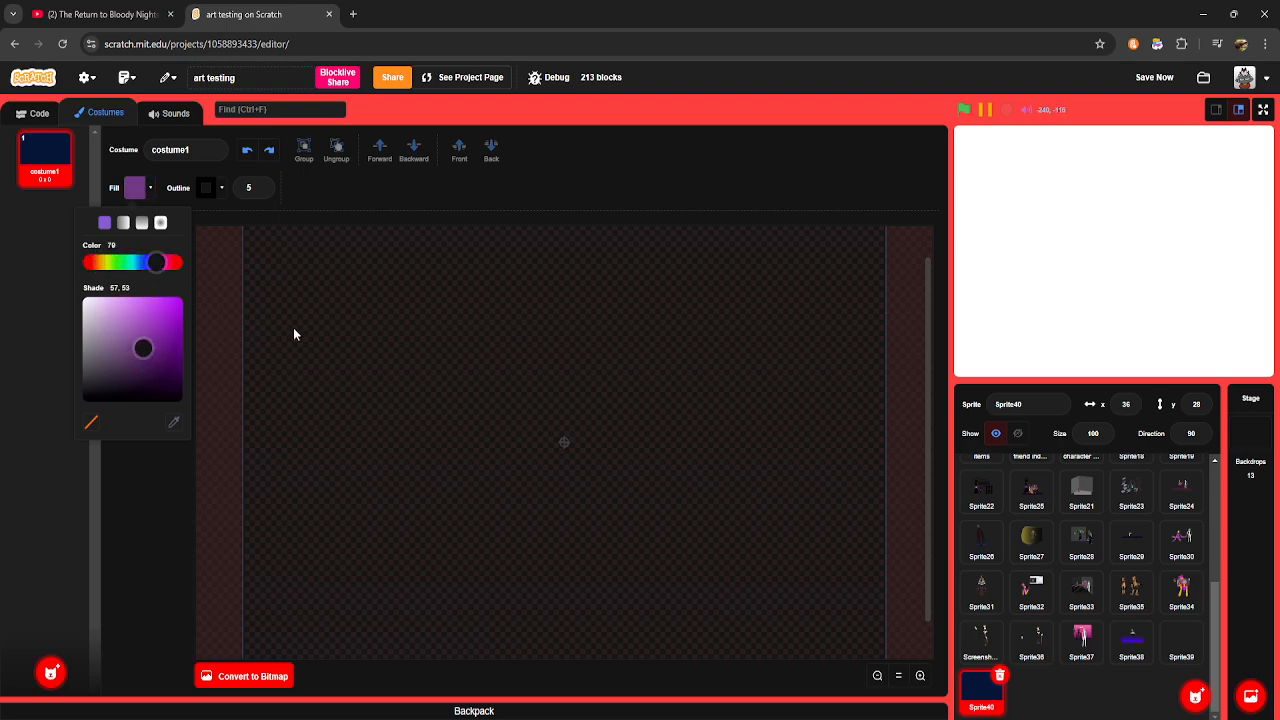
{"action": "left_click_drag", "start_coordinate": [322, 345], "coordinate": [515, 522]}
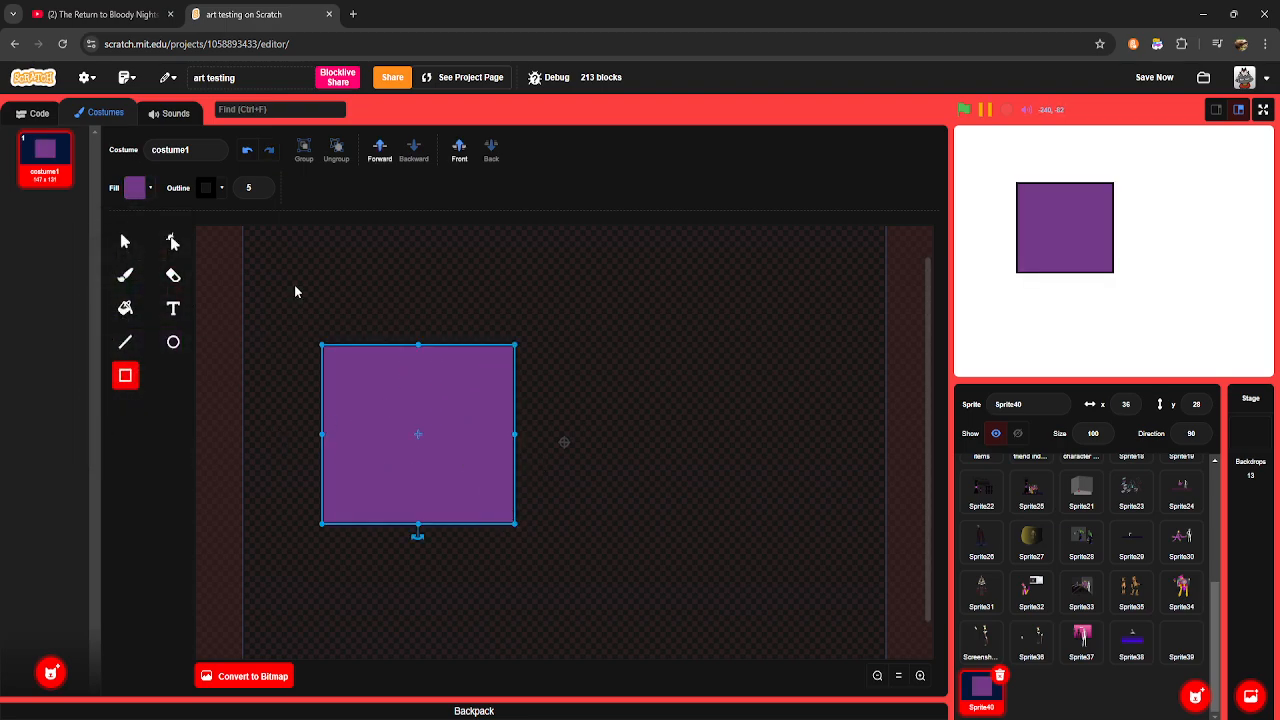
Step: Change the rectangle's outline to light blue with color 56 and shade 80, 91
{"action": "left_click", "coordinate": [205, 187]}
{"action": "left_click", "coordinate": [186, 314]}
{"action": "left_click_drag", "start_coordinate": [186, 314], "coordinate": [229, 310]}
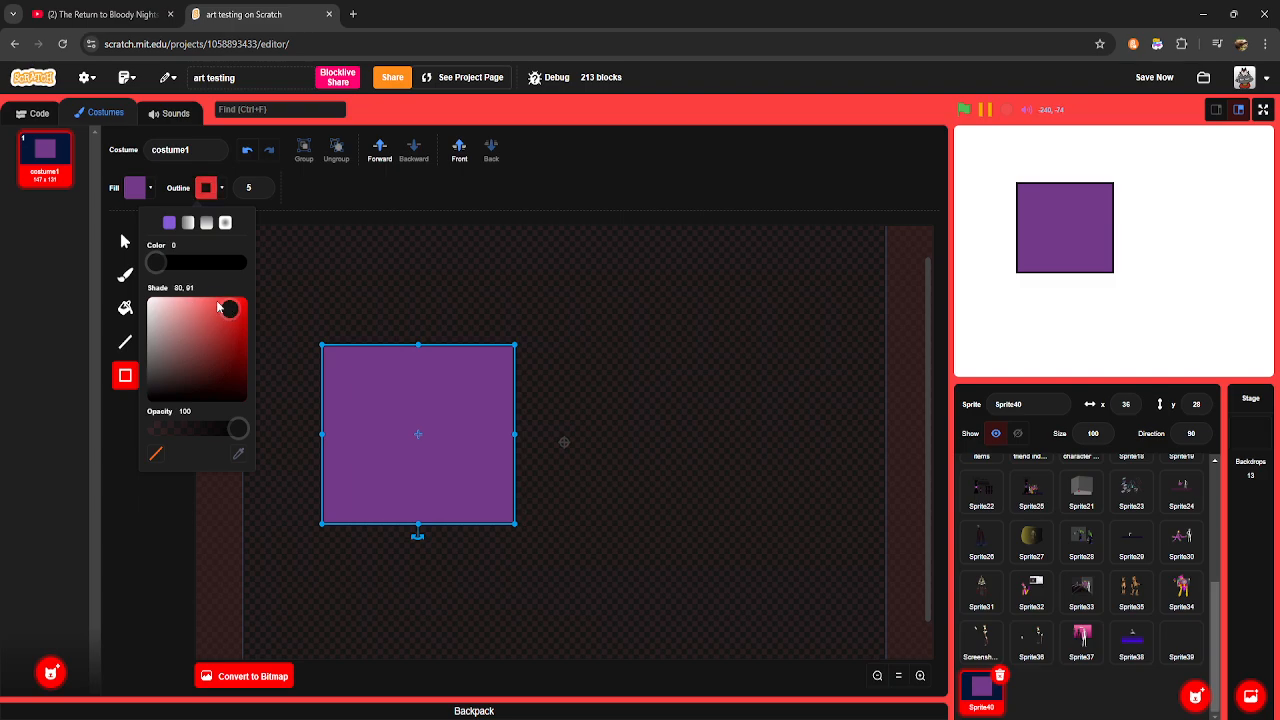
{"action": "left_click", "coordinate": [204, 265]}
{"action": "left_click", "coordinate": [350, 279]}
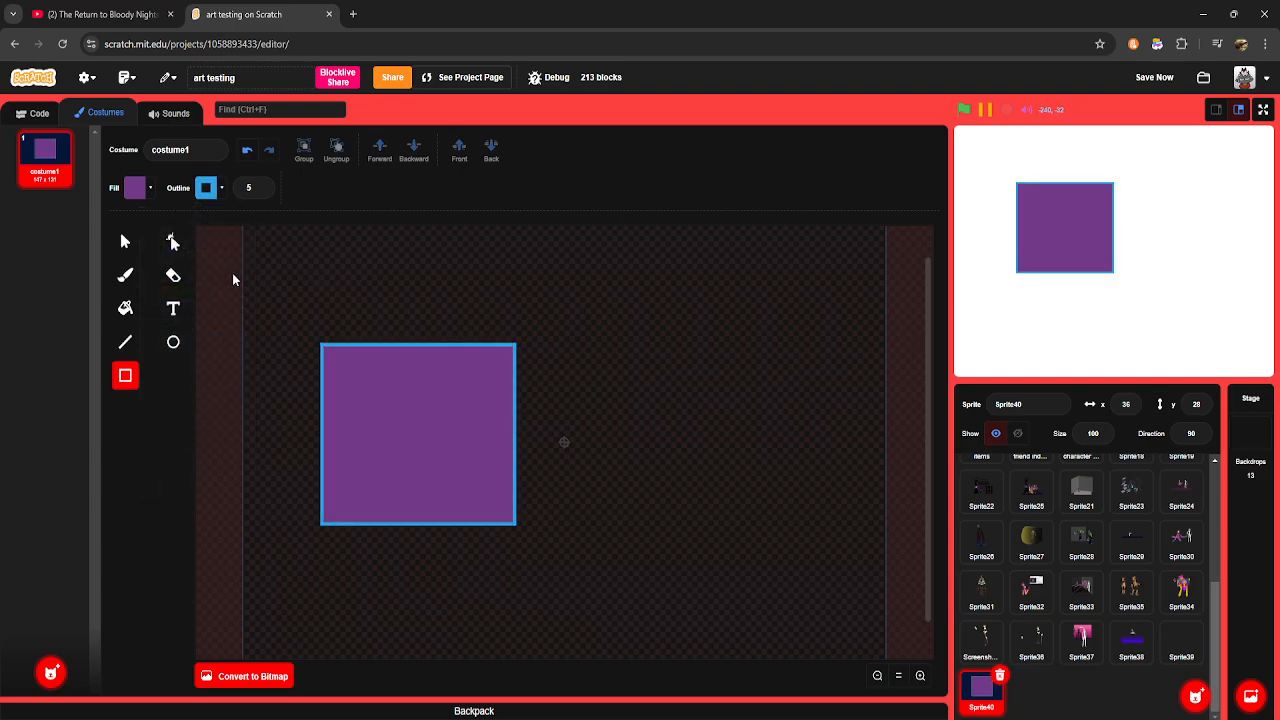
Step: Lower the opacity of the rectangle's purple fill and move the shape slightly up and to the left
{"action": "left_click", "coordinate": [126, 242]}
{"action": "left_click", "coordinate": [335, 370]}
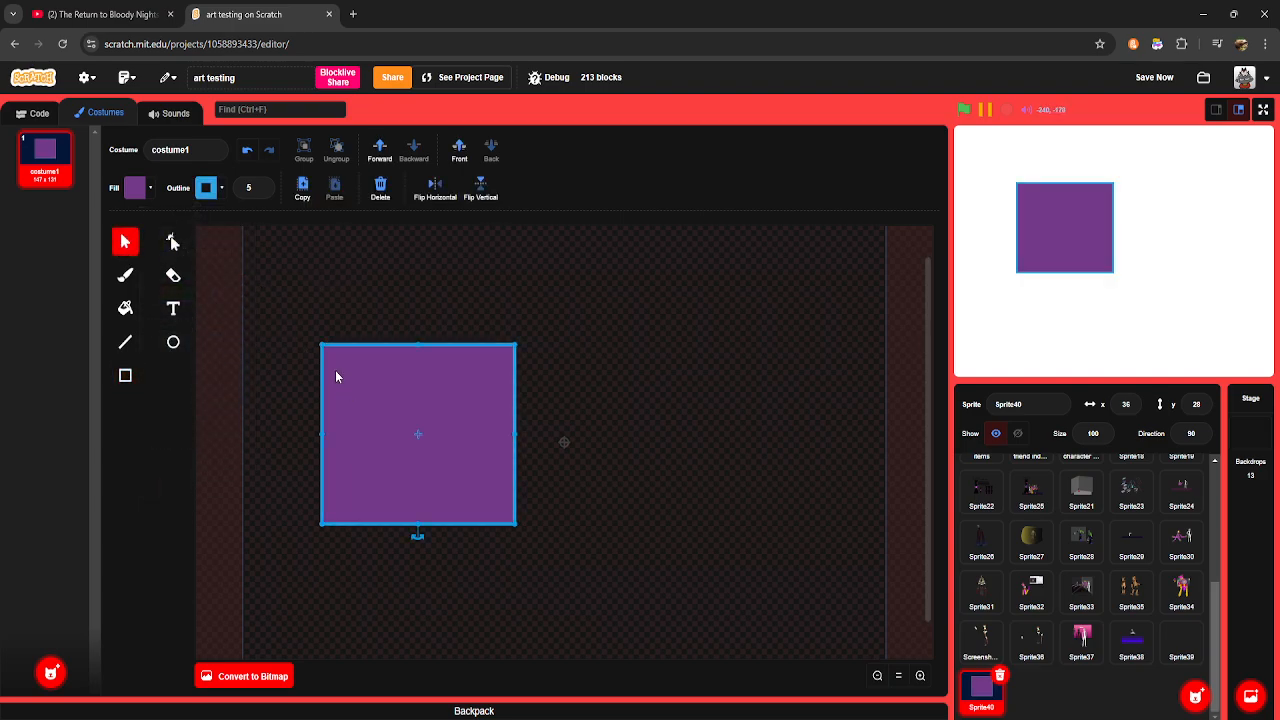
{"action": "left_click", "coordinate": [137, 190]}
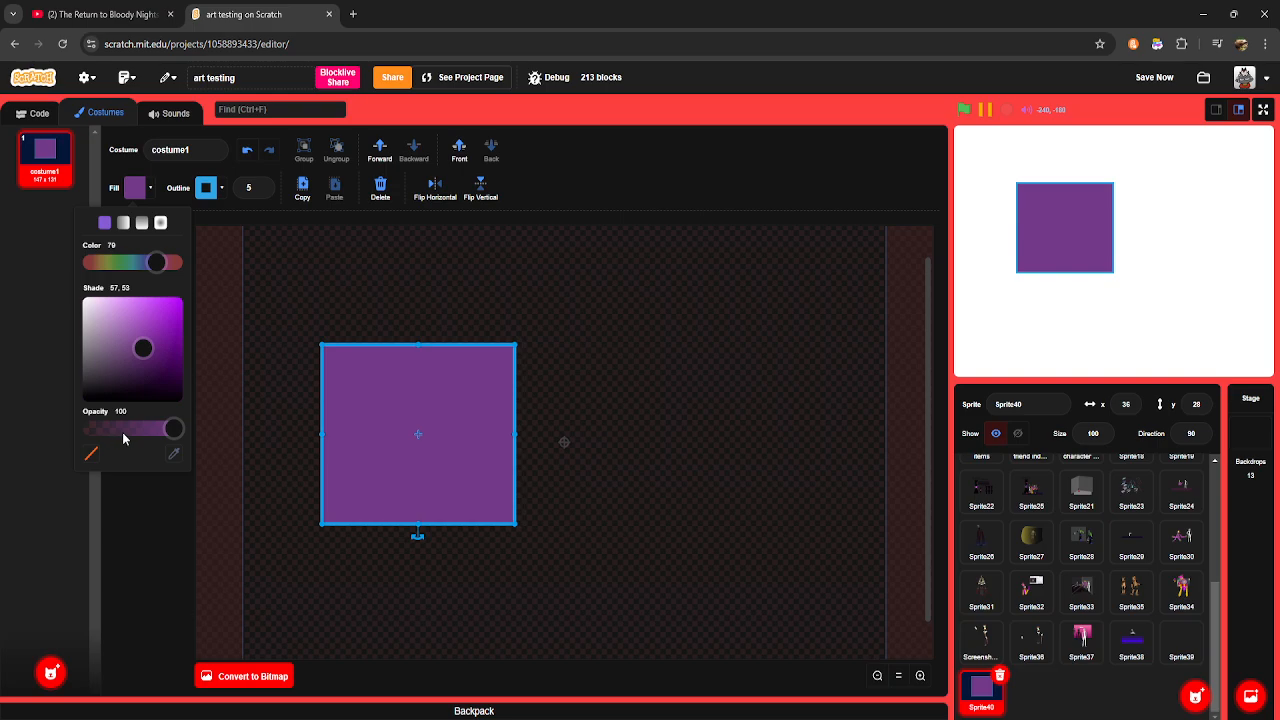
{"action": "mouse_move", "coordinate": [123, 438]}
{"action": "left_mouse_down"}
{"action": "mouse_move", "coordinate": [150, 430]}
{"action": "mouse_move", "coordinate": [95, 430]}
{"action": "mouse_move", "coordinate": [176, 430]}
{"action": "mouse_move", "coordinate": [123, 430]}
{"action": "left_mouse_up"}
{"action": "left_click", "coordinate": [326, 343]}
{"action": "left_click_drag", "start_coordinate": [431, 437], "coordinate": [395, 391]}
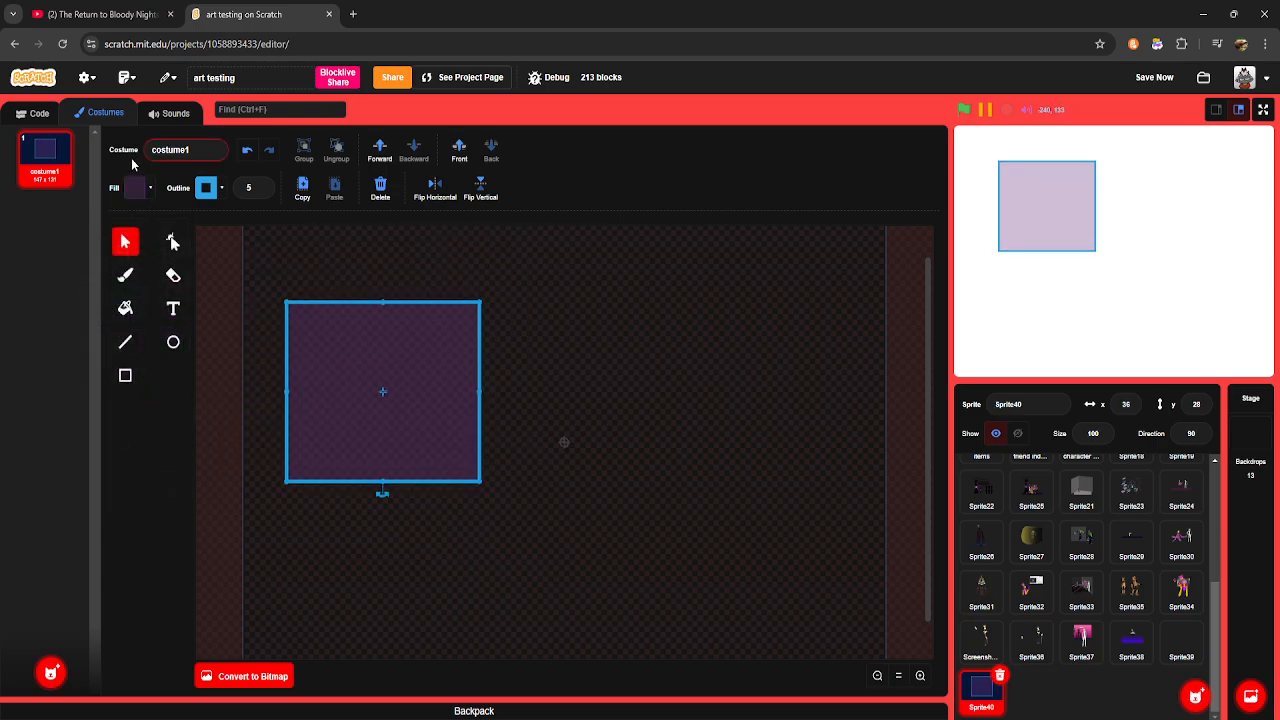
Step: Restore the rectangle's fill opacity to 100
{"action": "left_click", "coordinate": [137, 189]}
{"action": "left_click_drag", "start_coordinate": [123, 430], "coordinate": [292, 445]}
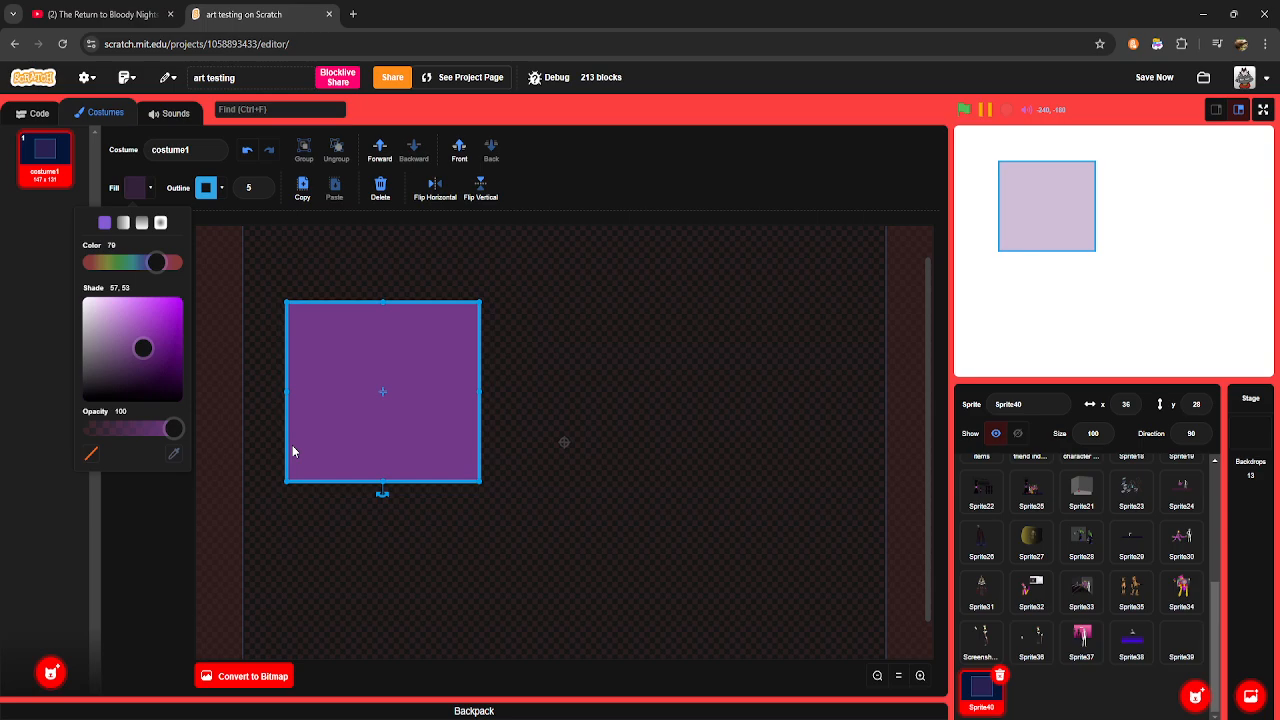
{"action": "left_click", "coordinate": [657, 347]}
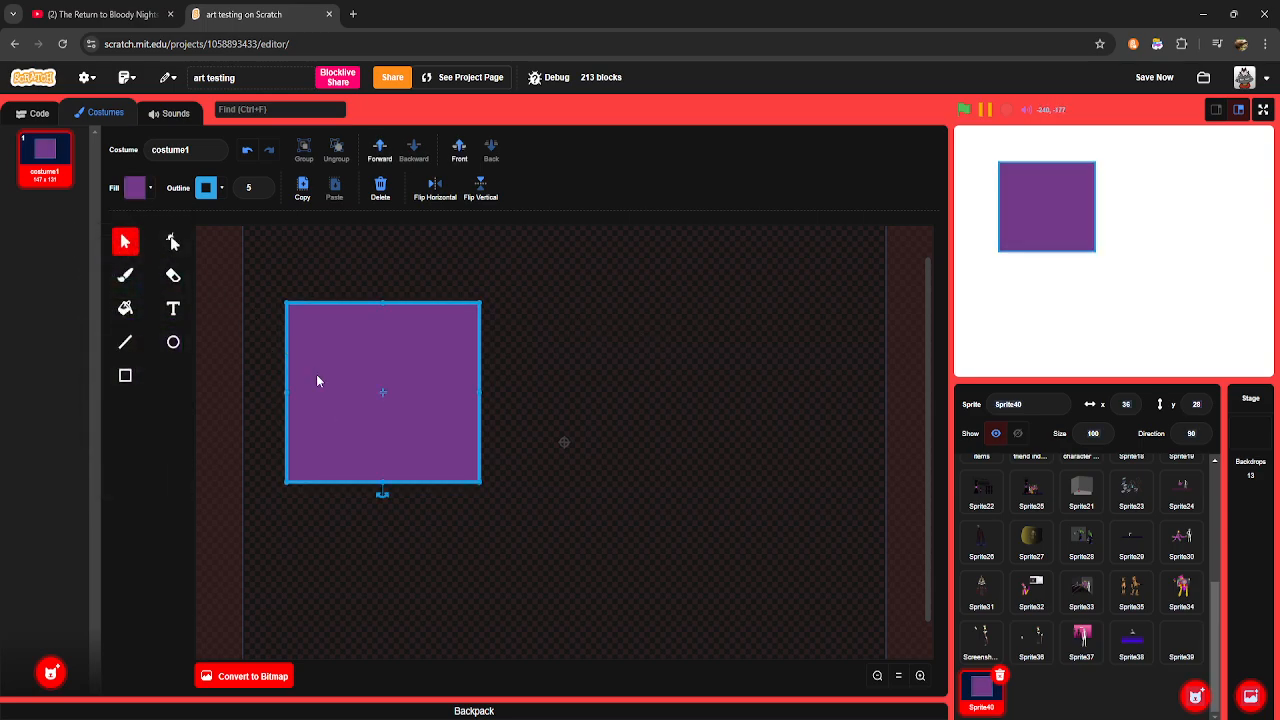
Step: Try the horizontal, vertical and radial gradient types on the rectangle's fill, ending on the vertical gradient
{"action": "left_click", "coordinate": [136, 190]}
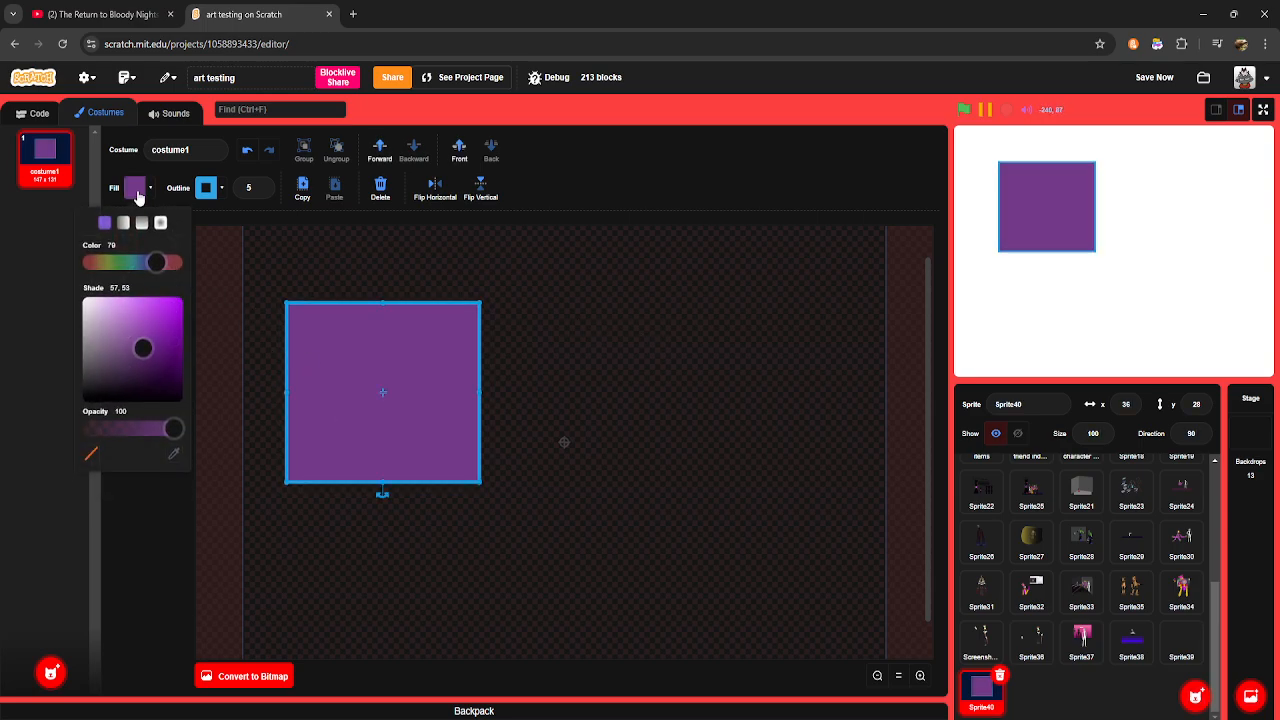
{"action": "left_click", "coordinate": [123, 224]}
{"action": "left_click", "coordinate": [142, 224]}
{"action": "left_click", "coordinate": [160, 224]}
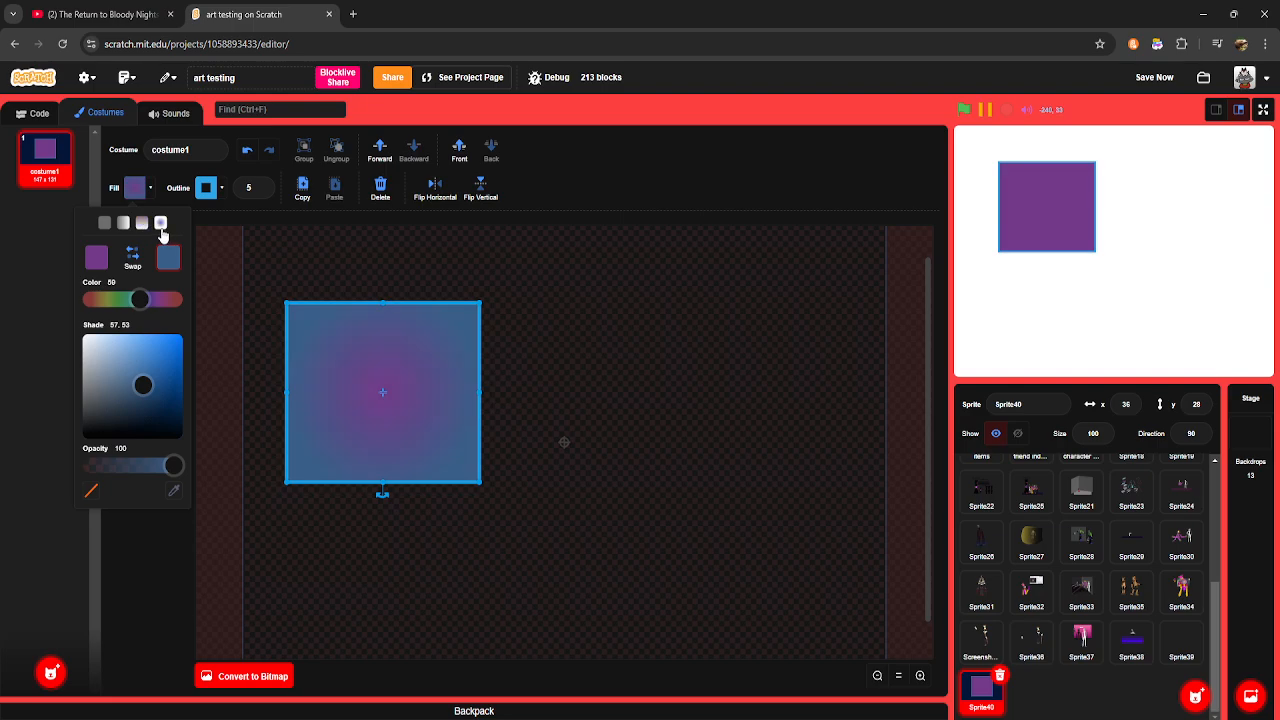
{"action": "left_click", "coordinate": [123, 223]}
{"action": "left_click", "coordinate": [142, 223]}
{"action": "left_click", "coordinate": [160, 224]}
{"action": "left_click", "coordinate": [142, 223]}
Step: Swap the gradient's two colors repeatedly, ending with purple second, and make the first color bright green (color 35, shade 99, 100)
{"action": "left_click", "coordinate": [133, 260]}
{"action": "left_click", "coordinate": [133, 260]}
{"action": "left_click", "coordinate": [133, 260]}
{"action": "left_click", "coordinate": [133, 260]}
{"action": "left_click", "coordinate": [133, 260]}
{"action": "left_click", "coordinate": [121, 300]}
{"action": "left_click", "coordinate": [178, 333]}
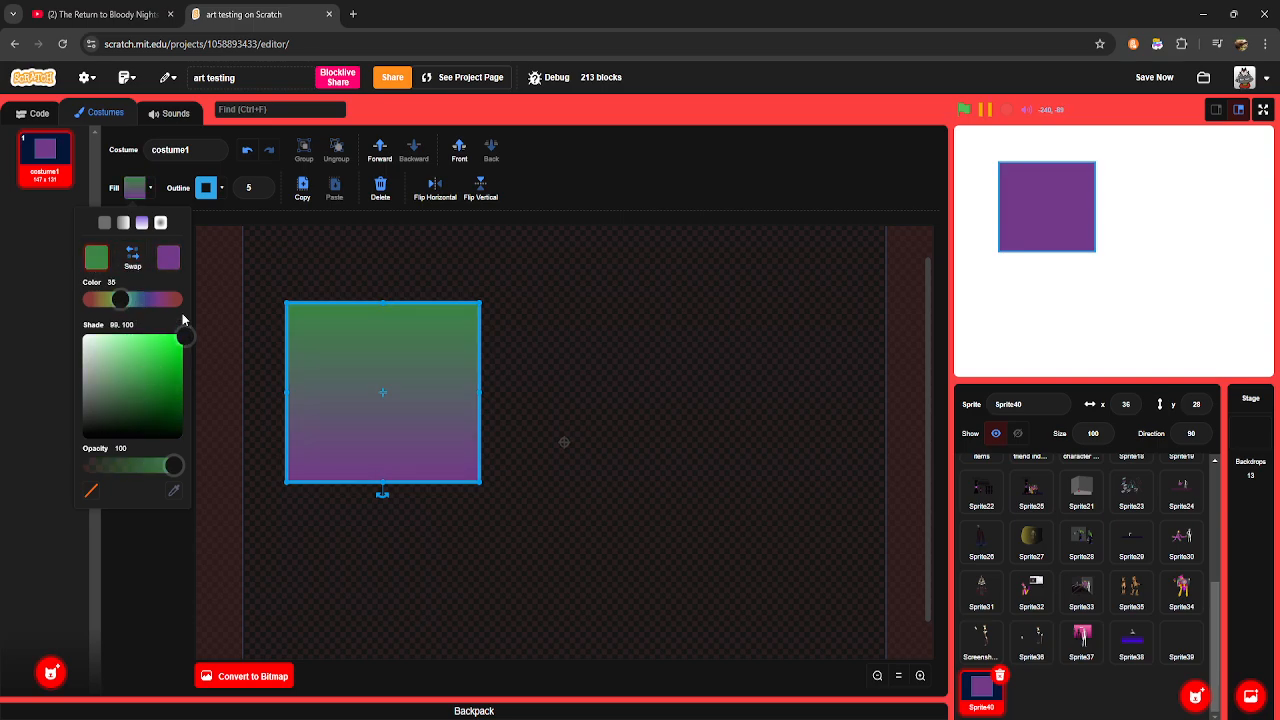
{"action": "left_click", "coordinate": [238, 304]}
{"action": "left_click_drag", "start_coordinate": [316, 384], "coordinate": [329, 391]}
Step: Give the rectangle's outline a vertical gradient from light blue to red (color 100) and move the shape left
{"action": "left_click", "coordinate": [206, 187]}
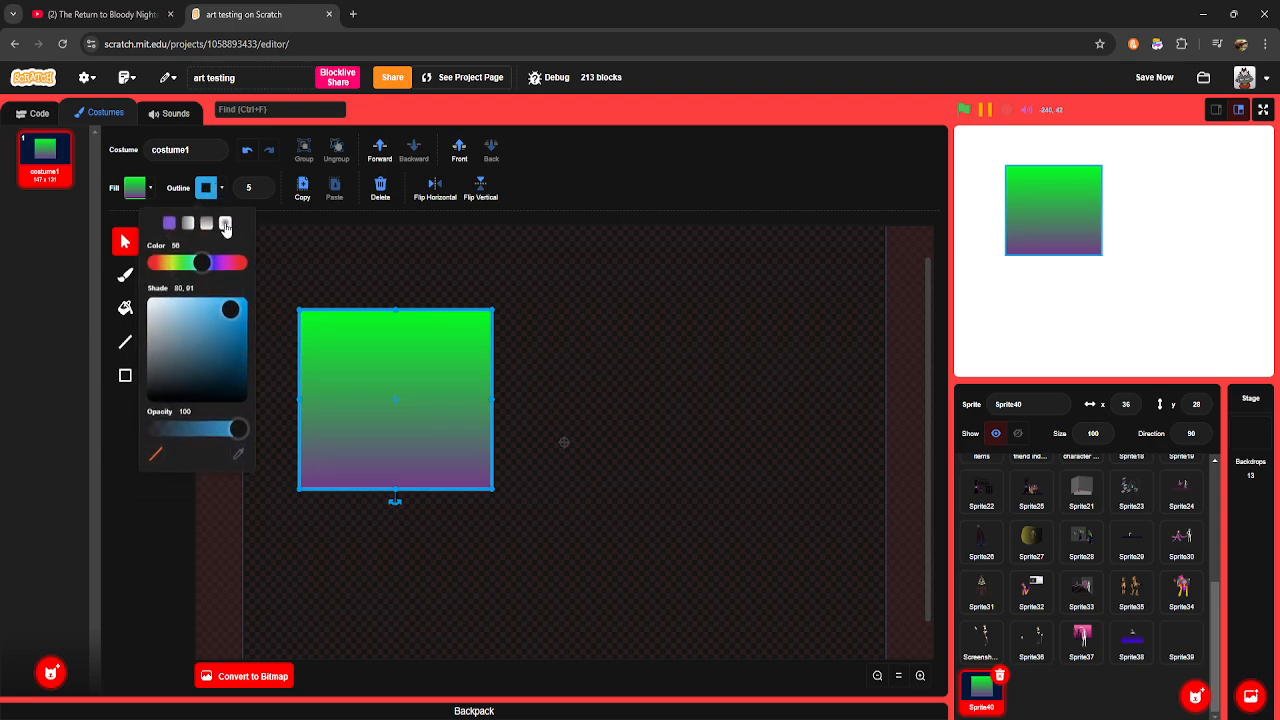
{"action": "left_click", "coordinate": [206, 222]}
{"action": "left_click_drag", "start_coordinate": [226, 303], "coordinate": [257, 303]}
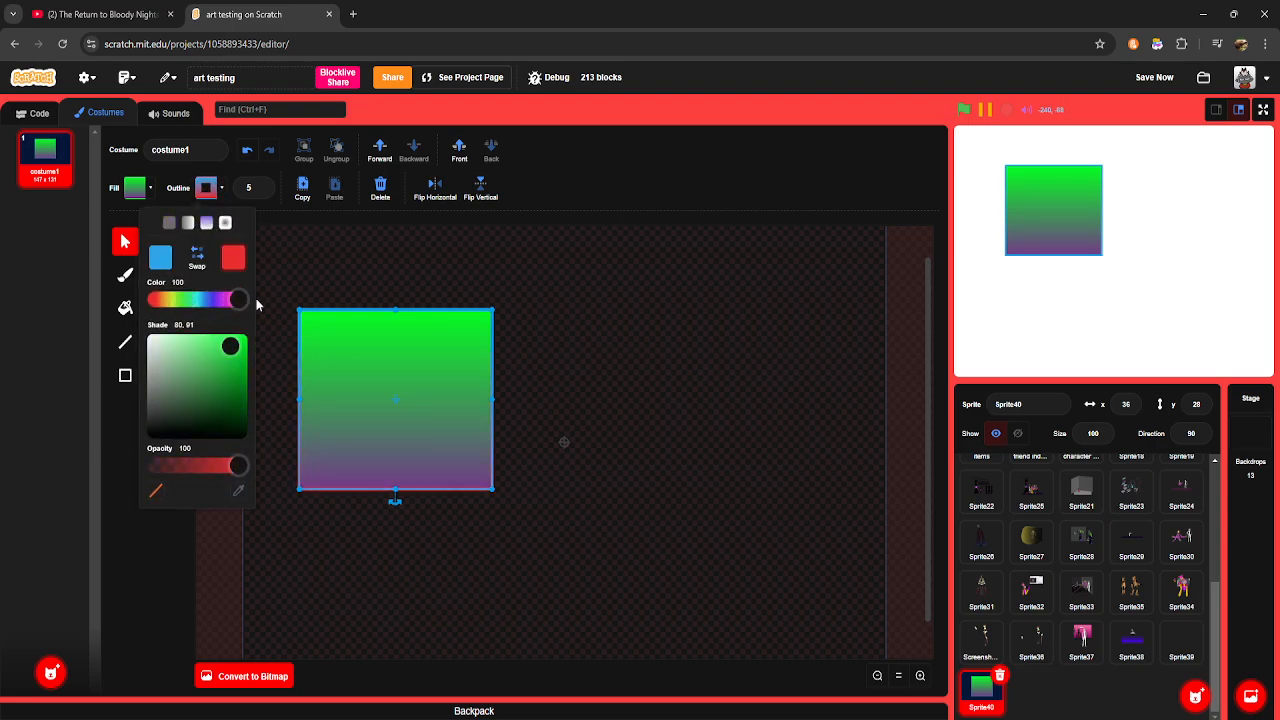
{"action": "left_click", "coordinate": [359, 292]}
{"action": "left_click_drag", "start_coordinate": [393, 386], "coordinate": [362, 386]}
Step: Change the rectangle's fill to a green-to-purple radial gradient and apply the same gradient to its outline with the Fill tool
{"action": "left_click", "coordinate": [136, 188]}
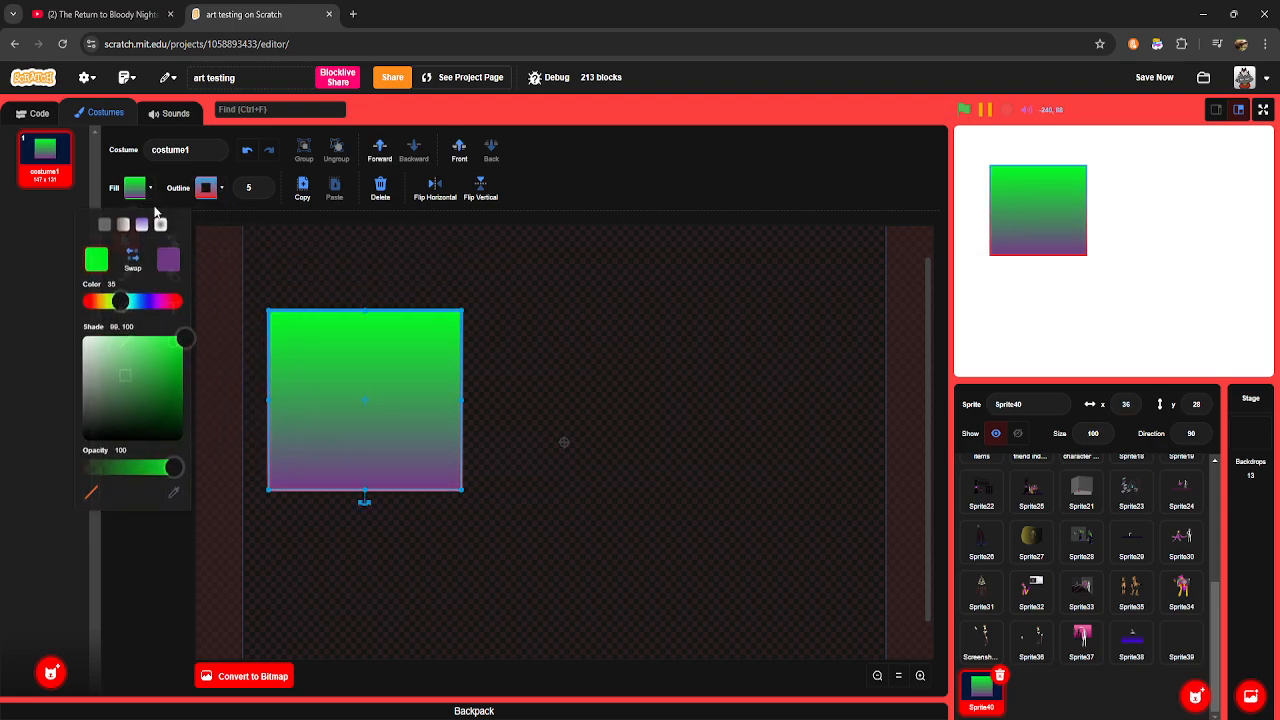
{"action": "left_click", "coordinate": [159, 224]}
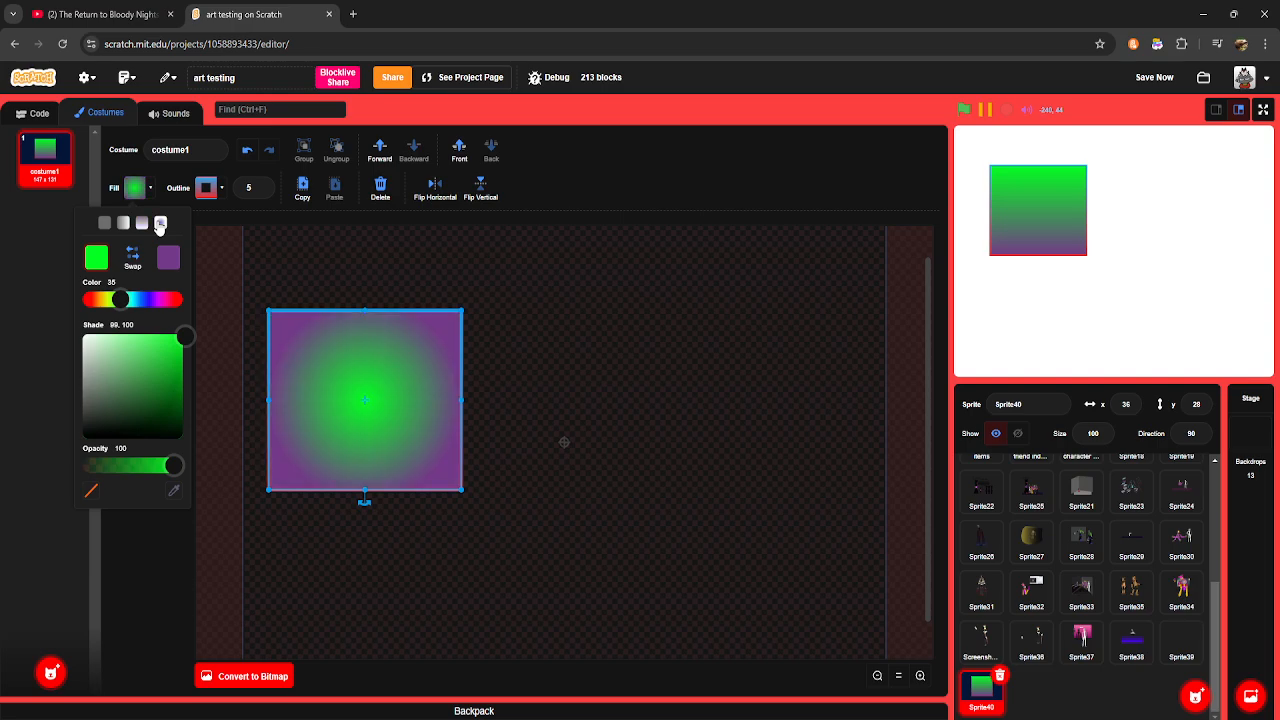
{"action": "left_click", "coordinate": [221, 239]}
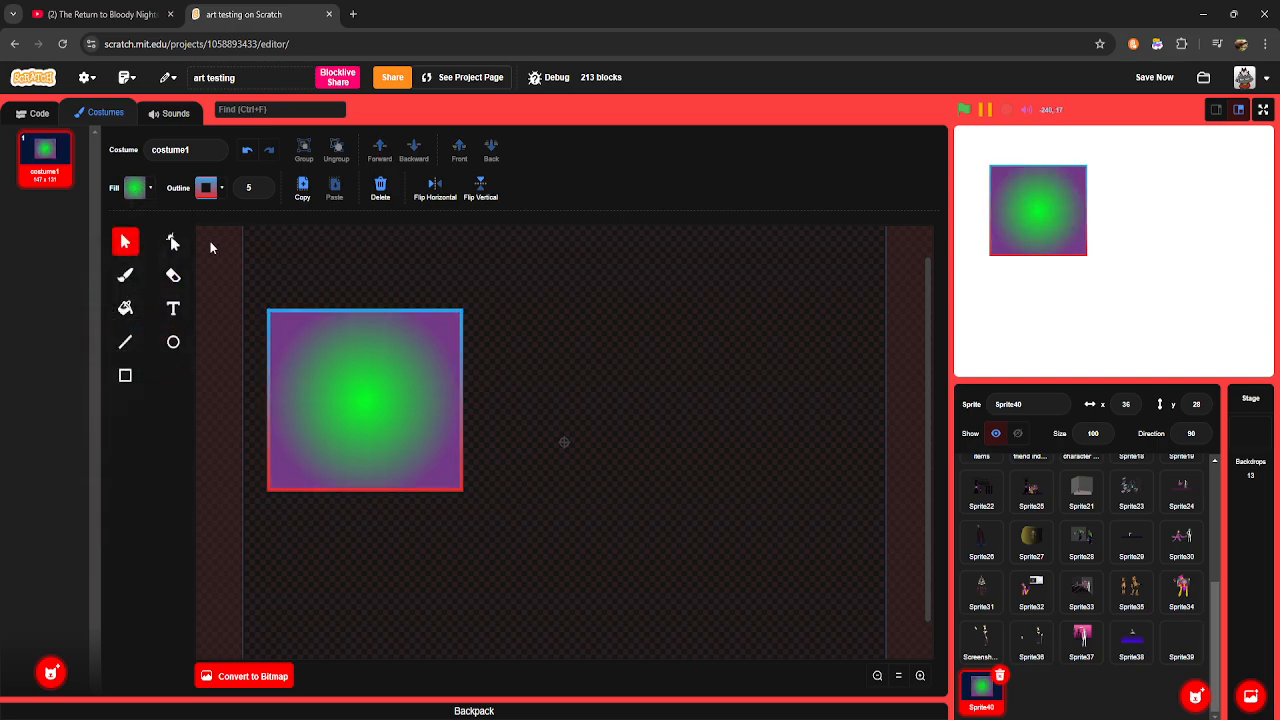
{"action": "left_click", "coordinate": [125, 308]}
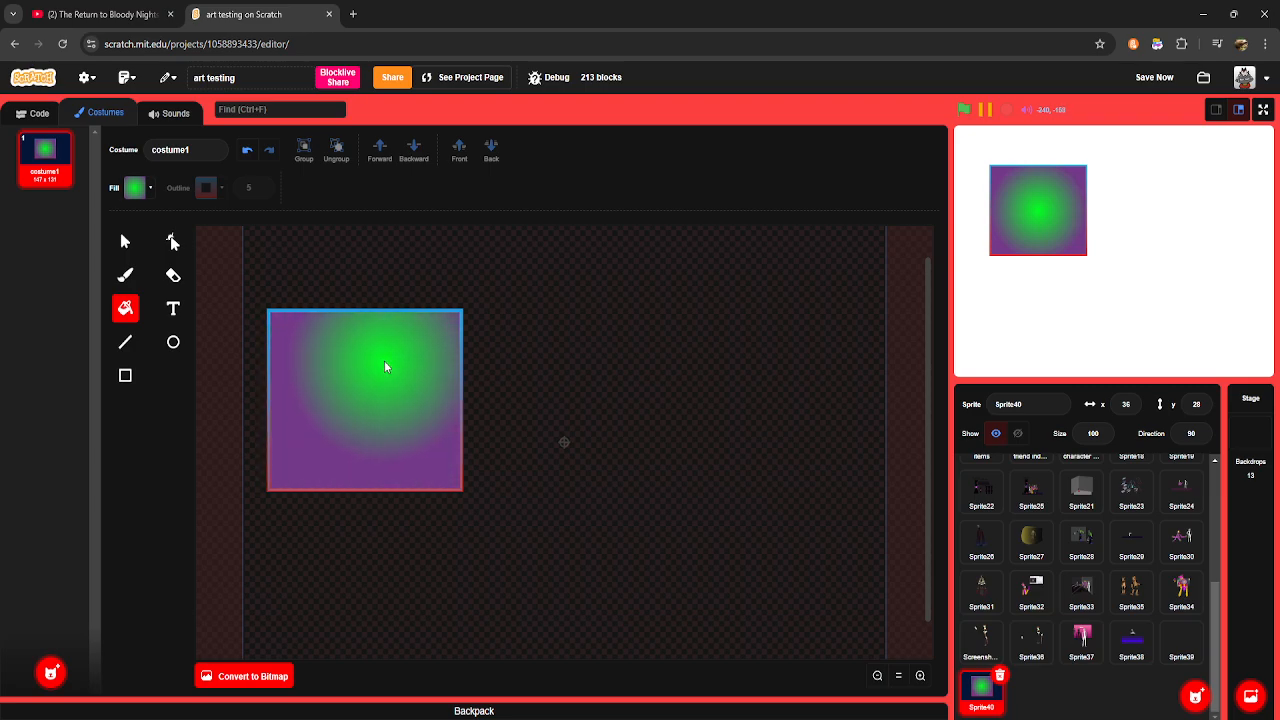
{"action": "left_click", "coordinate": [268, 325]}
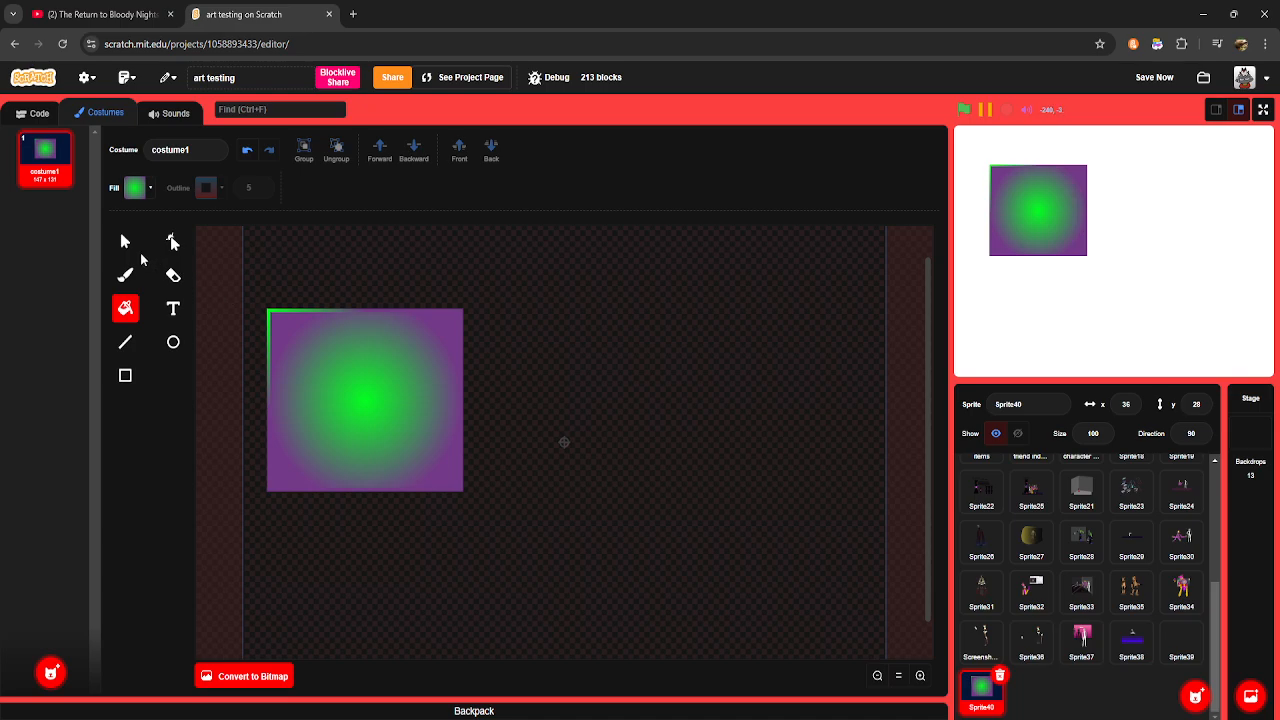
Step: Delete the gradient-filled rectangle from the costume canvas
{"action": "left_click", "coordinate": [122, 242]}
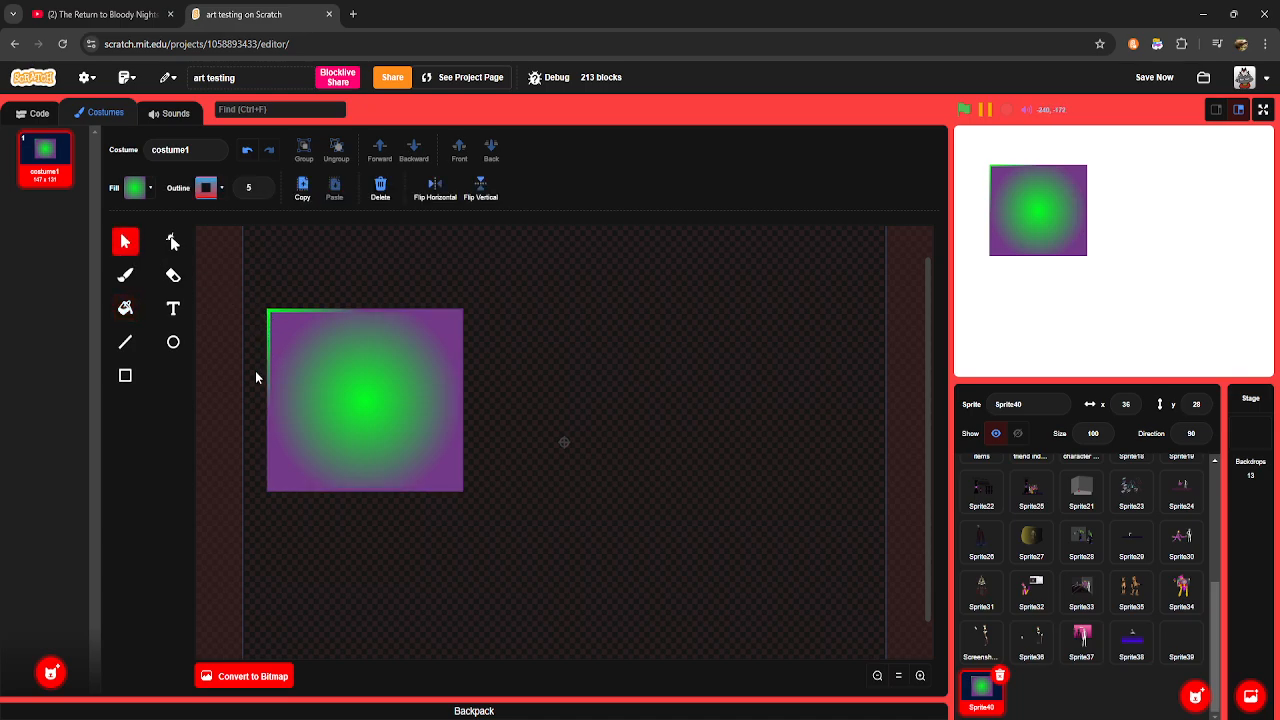
{"action": "left_click", "coordinate": [296, 370]}
{"action": "key", "text": "Delete"}
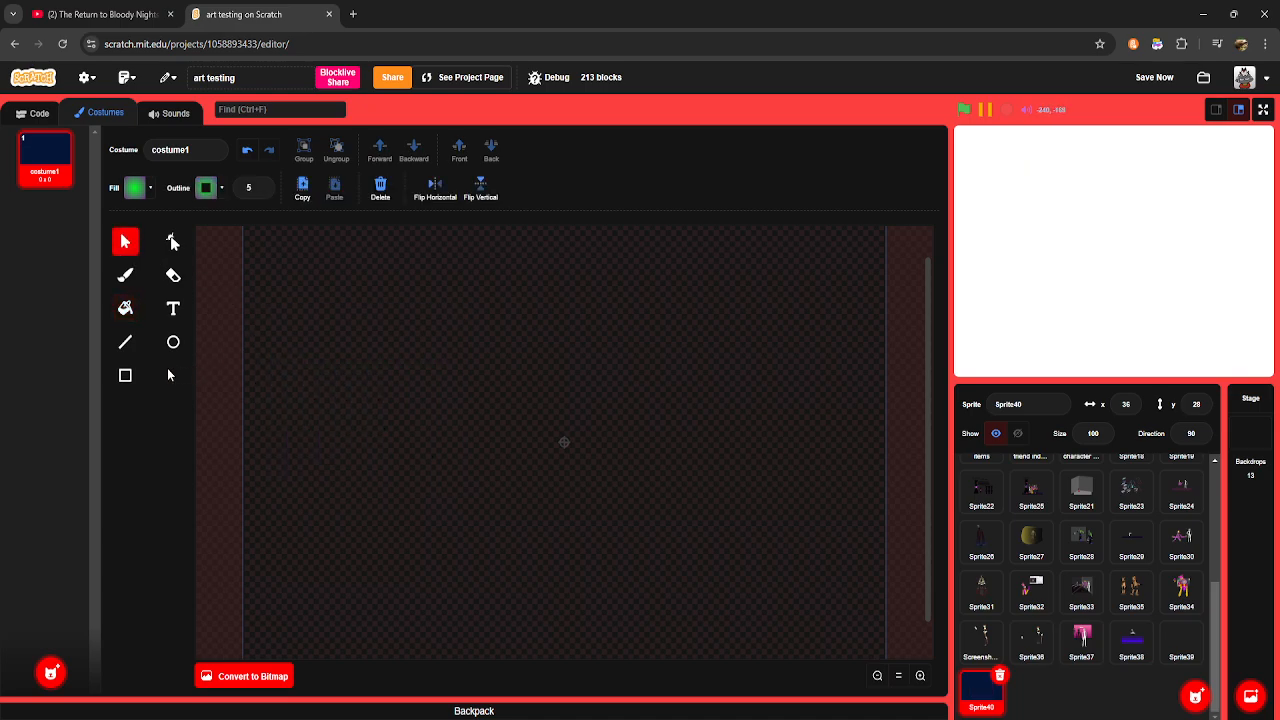
Step: Set up the Rectangle tool with a solid black outline and a solid red fill (color 0, shade 99, 100)
{"action": "left_click", "coordinate": [125, 376]}
{"action": "left_click", "coordinate": [206, 188]}
{"action": "left_click", "coordinate": [169, 222]}
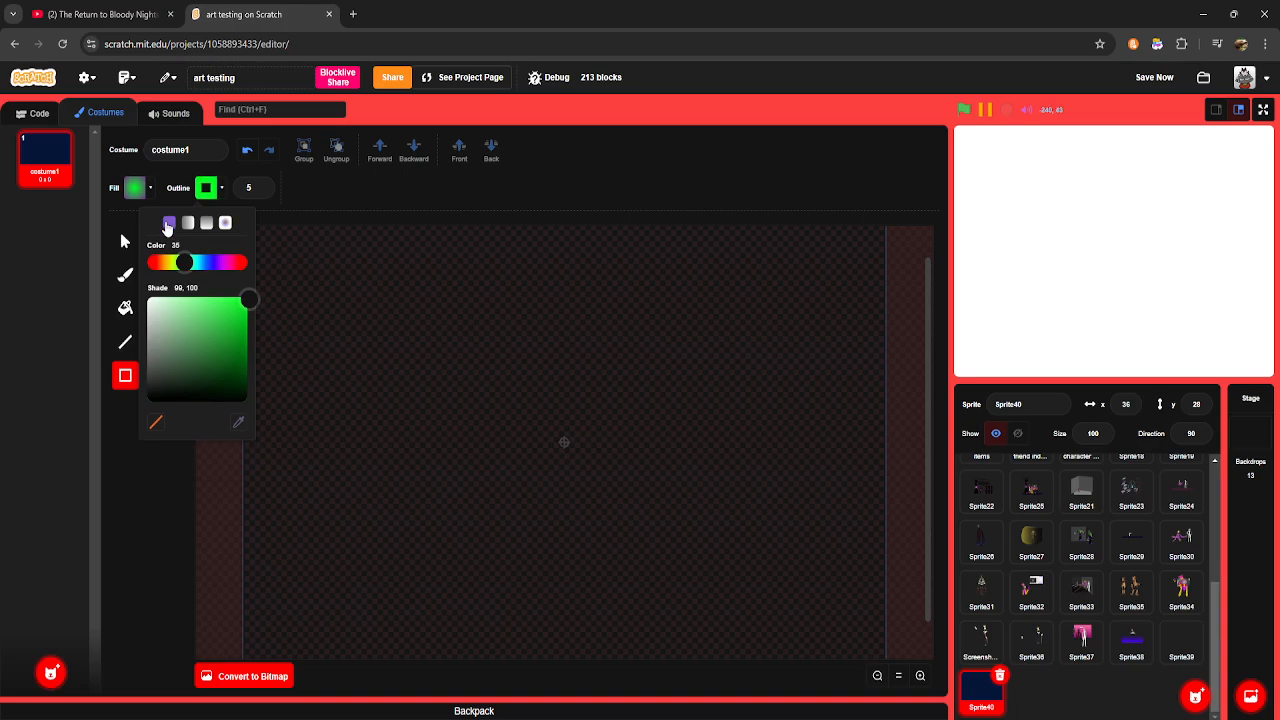
{"action": "left_click_drag", "start_coordinate": [198, 343], "coordinate": [128, 284]}
{"action": "left_click_drag", "start_coordinate": [171, 364], "coordinate": [116, 420]}
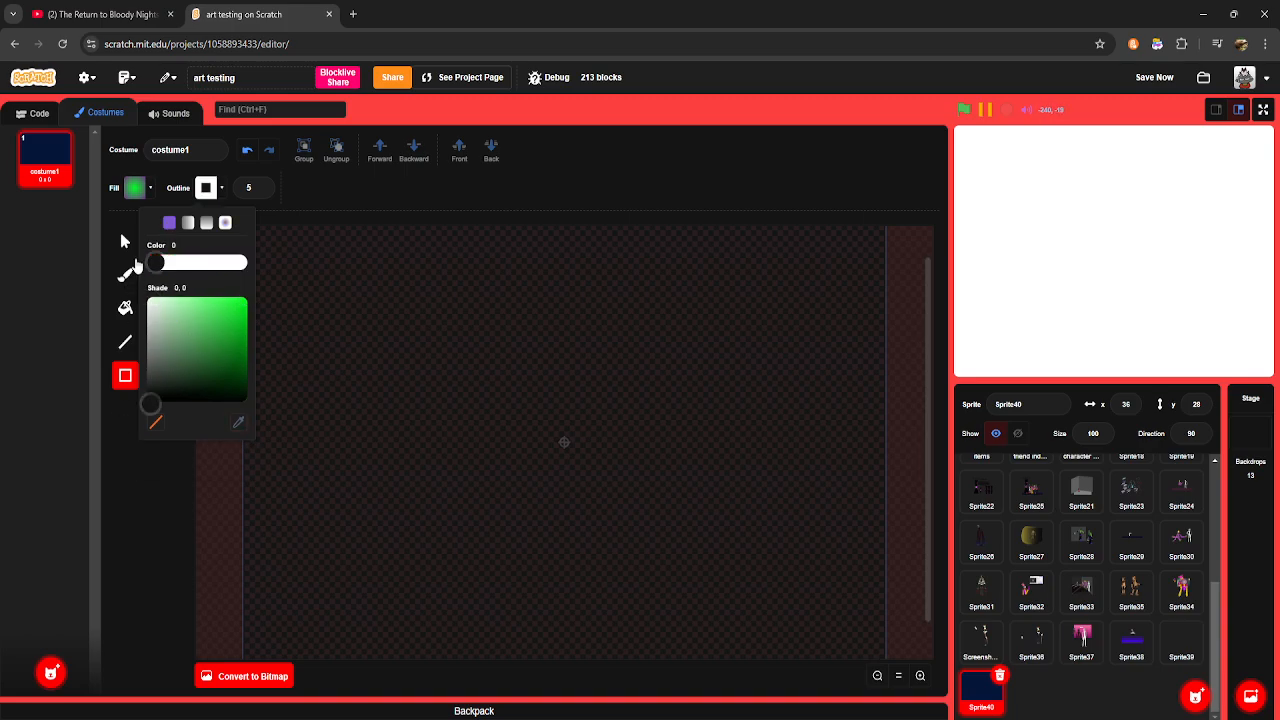
{"action": "left_click", "coordinate": [136, 190]}
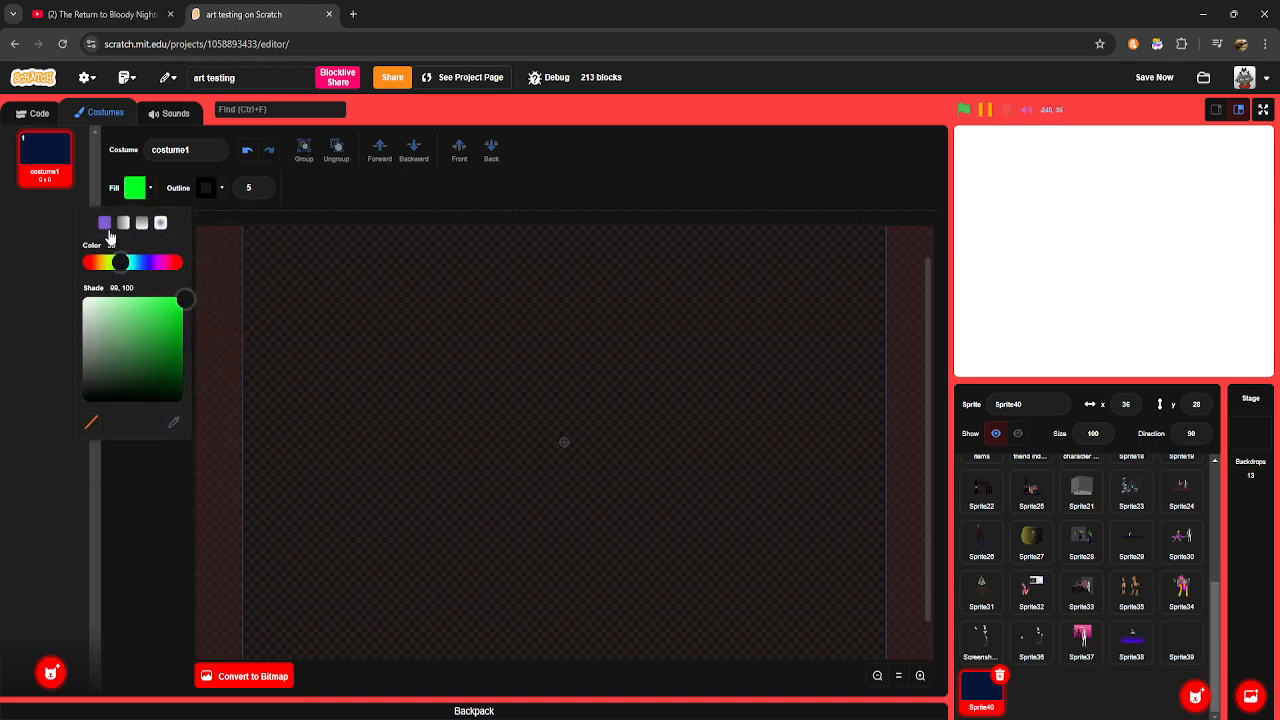
{"action": "left_click_drag", "start_coordinate": [125, 262], "coordinate": [87, 262]}
{"action": "left_click", "coordinate": [371, 351]}
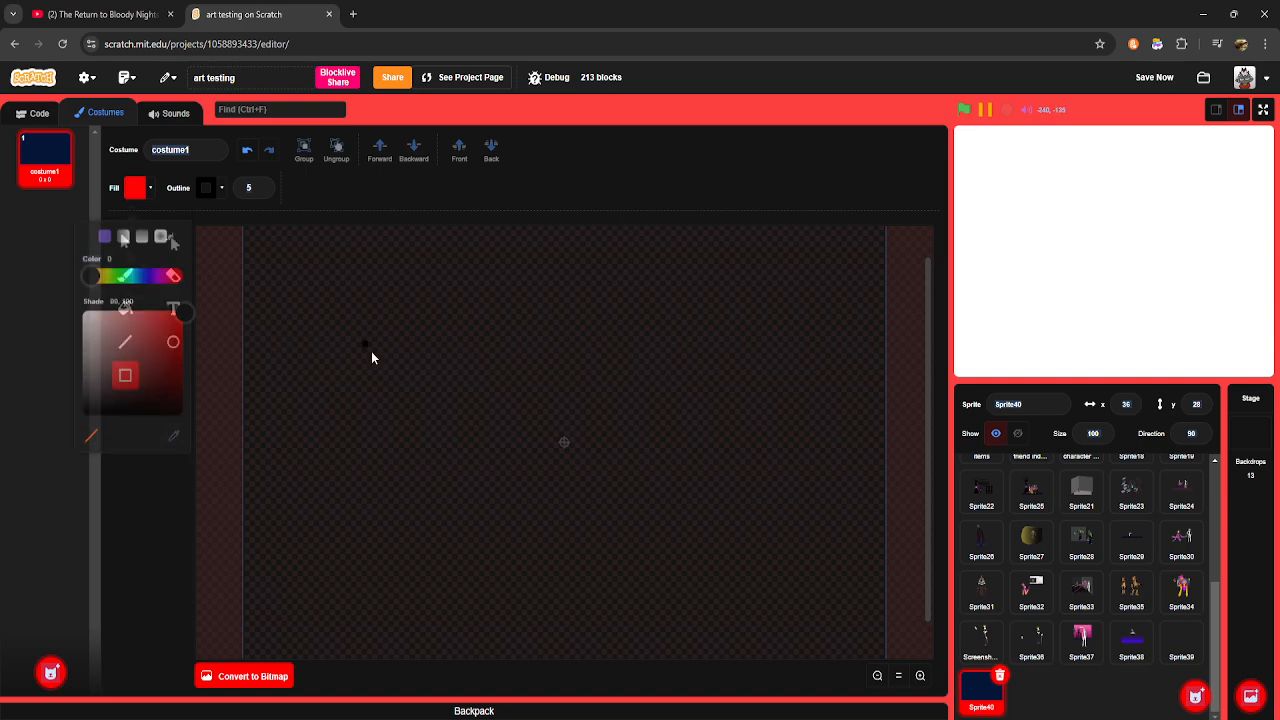
Step: Draw a red square left of the canvas centre and a red circle overlapping its upper-left corner
{"action": "left_click_drag", "start_coordinate": [366, 345], "coordinate": [512, 492]}
{"action": "left_click", "coordinate": [174, 343]}
{"action": "left_click_drag", "start_coordinate": [289, 275], "coordinate": [400, 379]}
Step: Add the red text "asdasdasda" above and to the right of the square, and move it closer to the circle
{"action": "left_click", "coordinate": [173, 309]}
{"action": "left_click", "coordinate": [531, 276]}
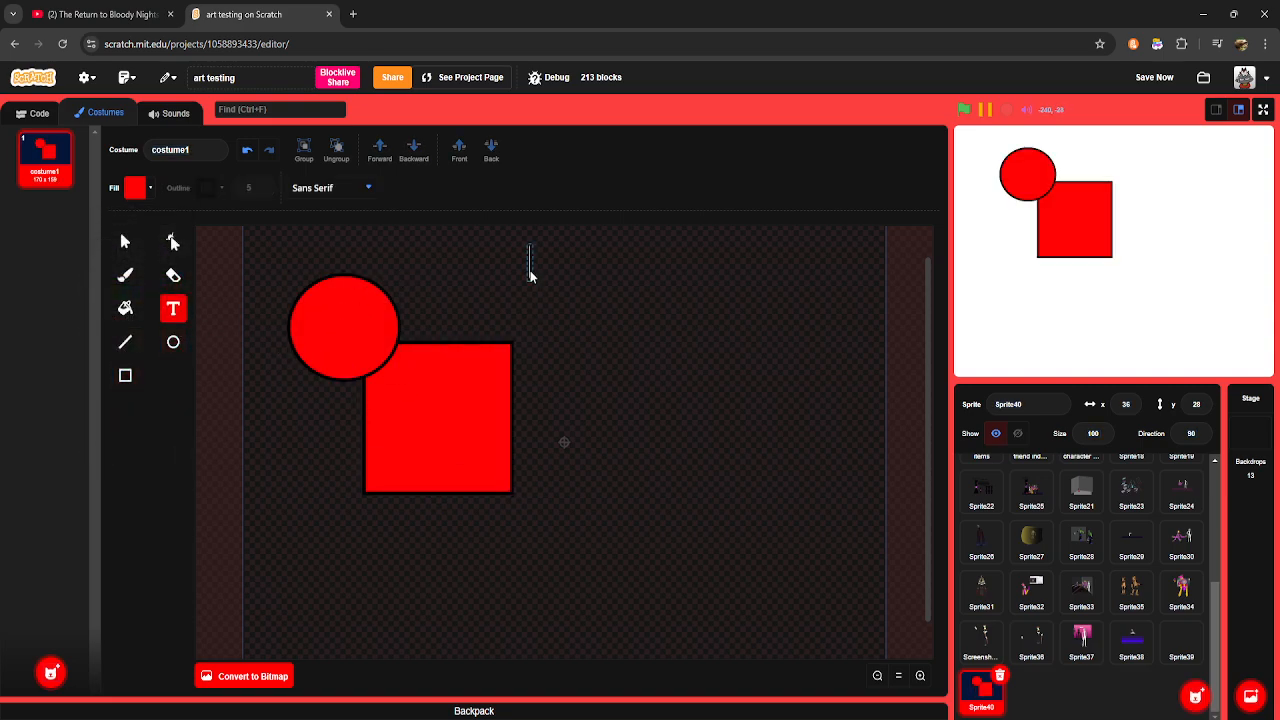
{"action": "left_click", "coordinate": [135, 187]}
{"action": "left_click", "coordinate": [556, 287]}
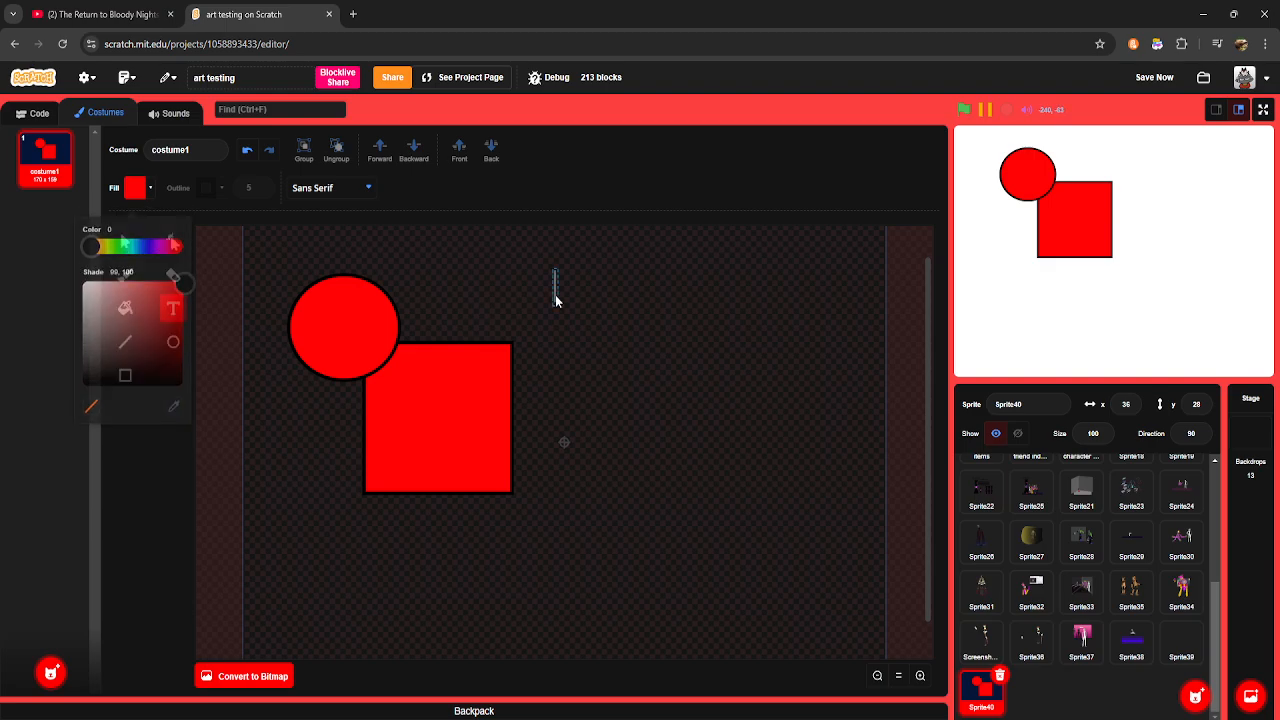
{"action": "type", "text": "asdasdasda"}
{"action": "left_click", "coordinate": [125, 241]}
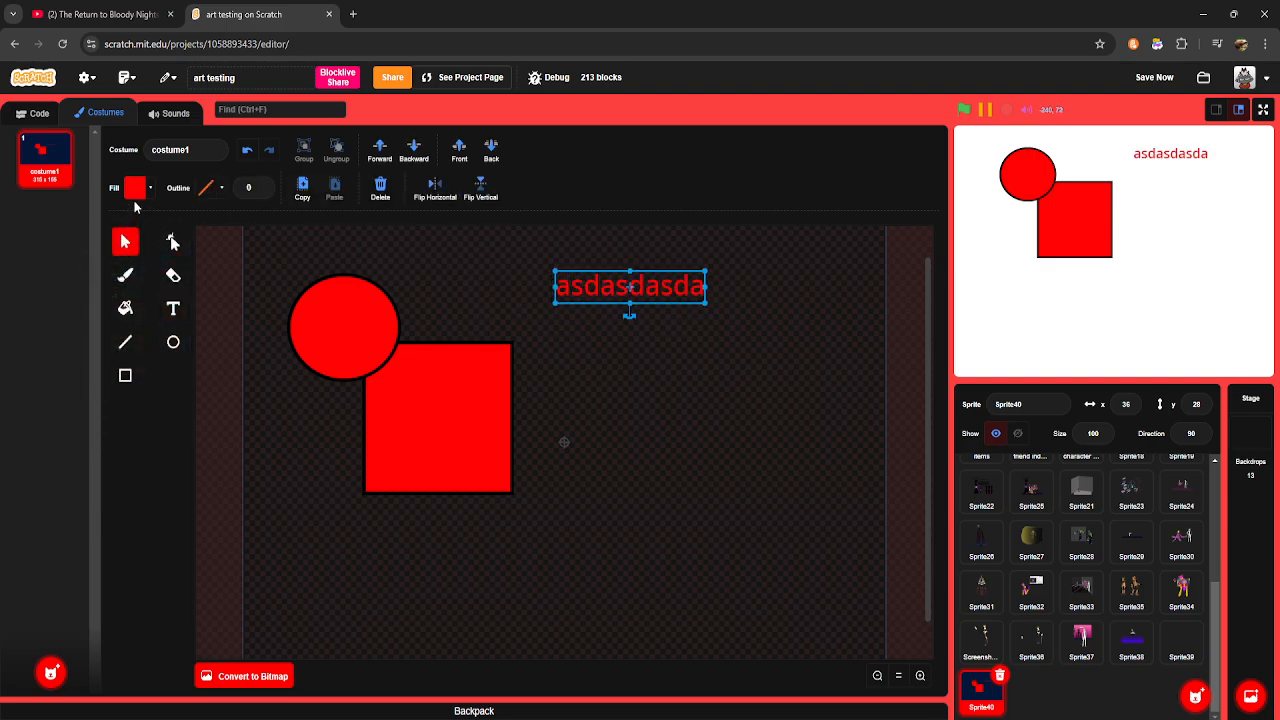
{"action": "left_click_drag", "start_coordinate": [591, 297], "coordinate": [522, 302]}
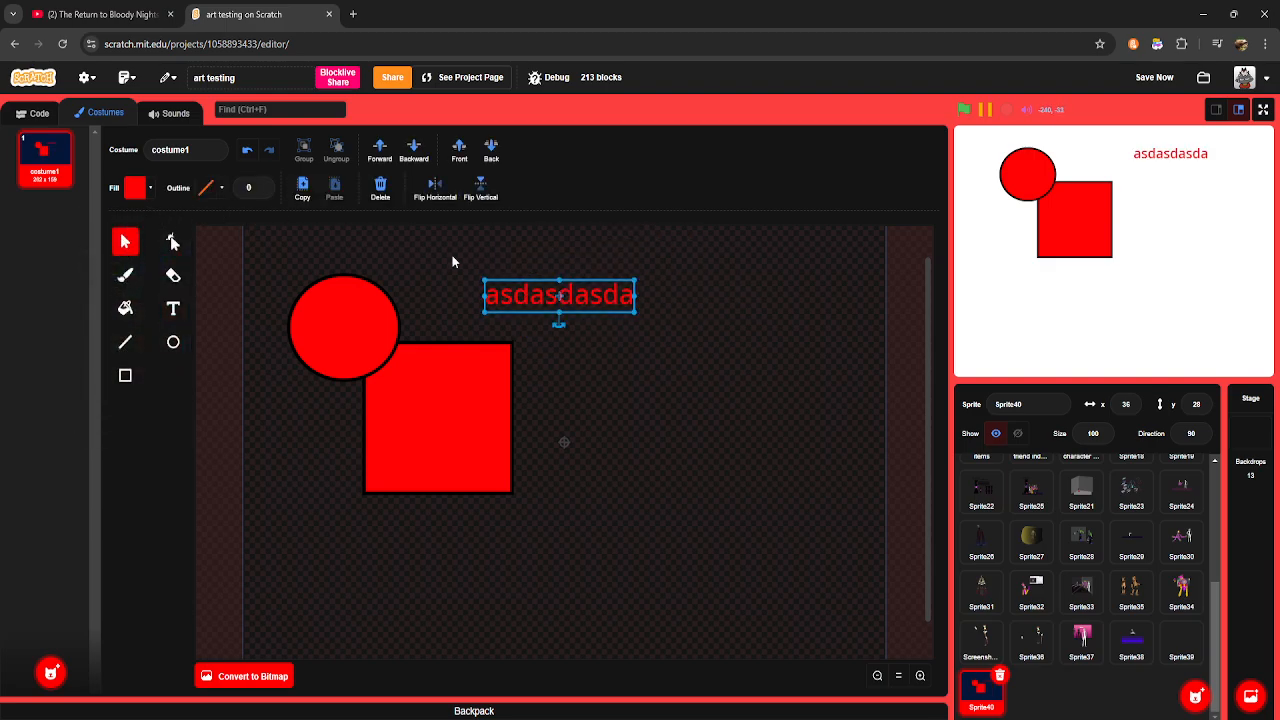
Step: Give the text a black outline of width 2 and a vertical gradient fill from red to turquoise (color 47)
{"action": "left_click", "coordinate": [261, 185]}
{"action": "left_click", "coordinate": [261, 185]}
{"action": "left_click", "coordinate": [261, 185]}
{"action": "left_click", "coordinate": [135, 187]}
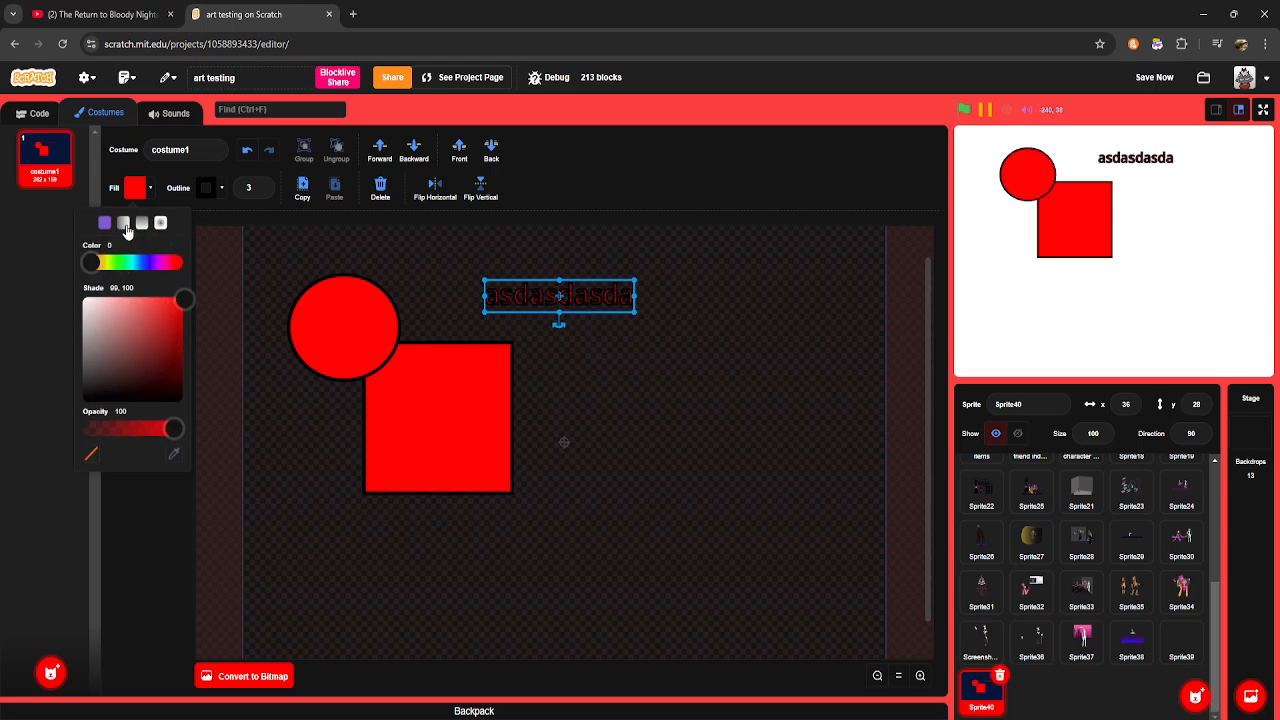
{"action": "left_click", "coordinate": [143, 224]}
{"action": "left_click", "coordinate": [131, 300]}
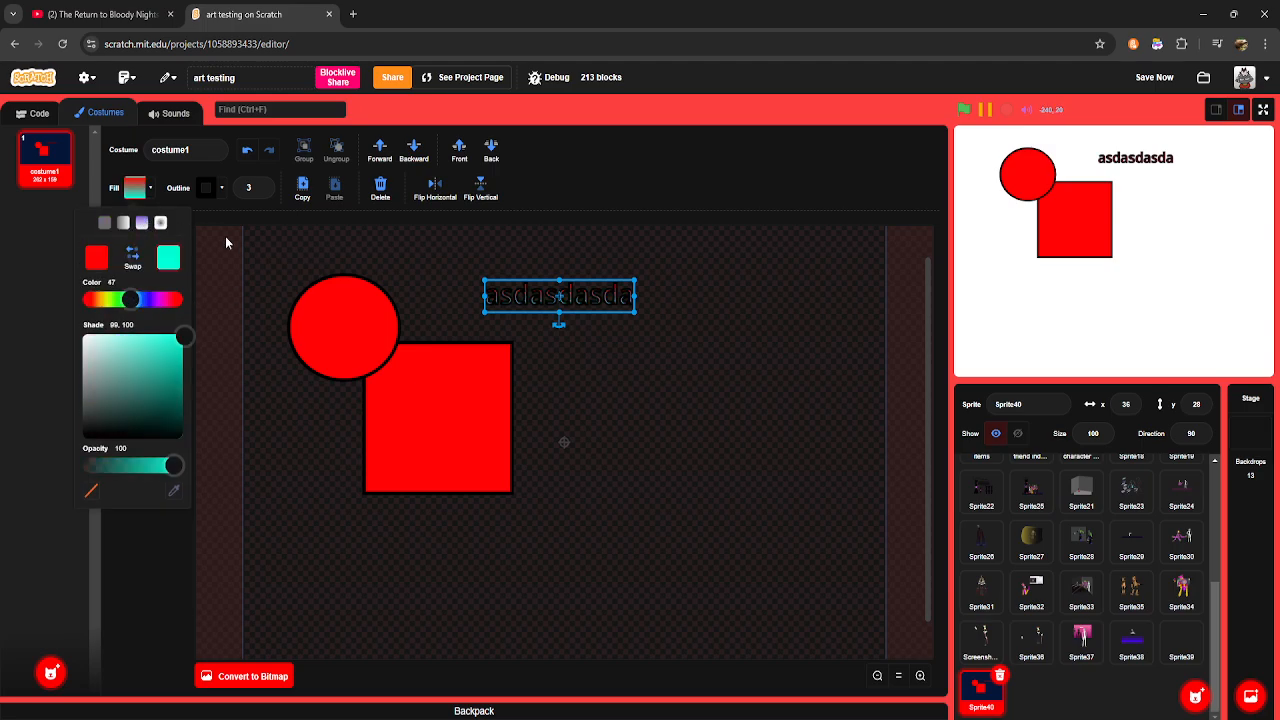
{"action": "left_click", "coordinate": [261, 191]}
{"action": "left_click", "coordinate": [374, 278]}
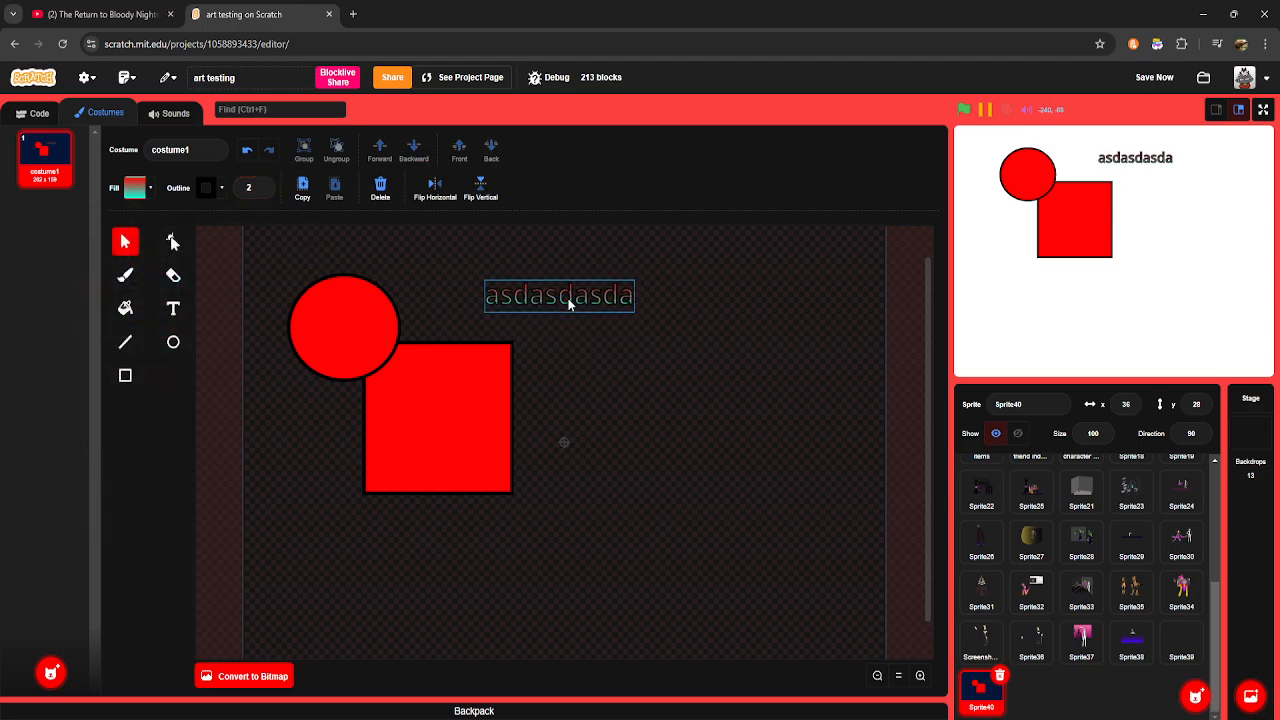
Step: Delete the text, the red square and the red circle from the costume canvas
{"action": "key", "text": "Delete"}
{"action": "left_click", "coordinate": [452, 354]}
{"action": "key", "text": "Delete"}
{"action": "left_click", "coordinate": [343, 326]}
{"action": "key", "text": "Delete"}
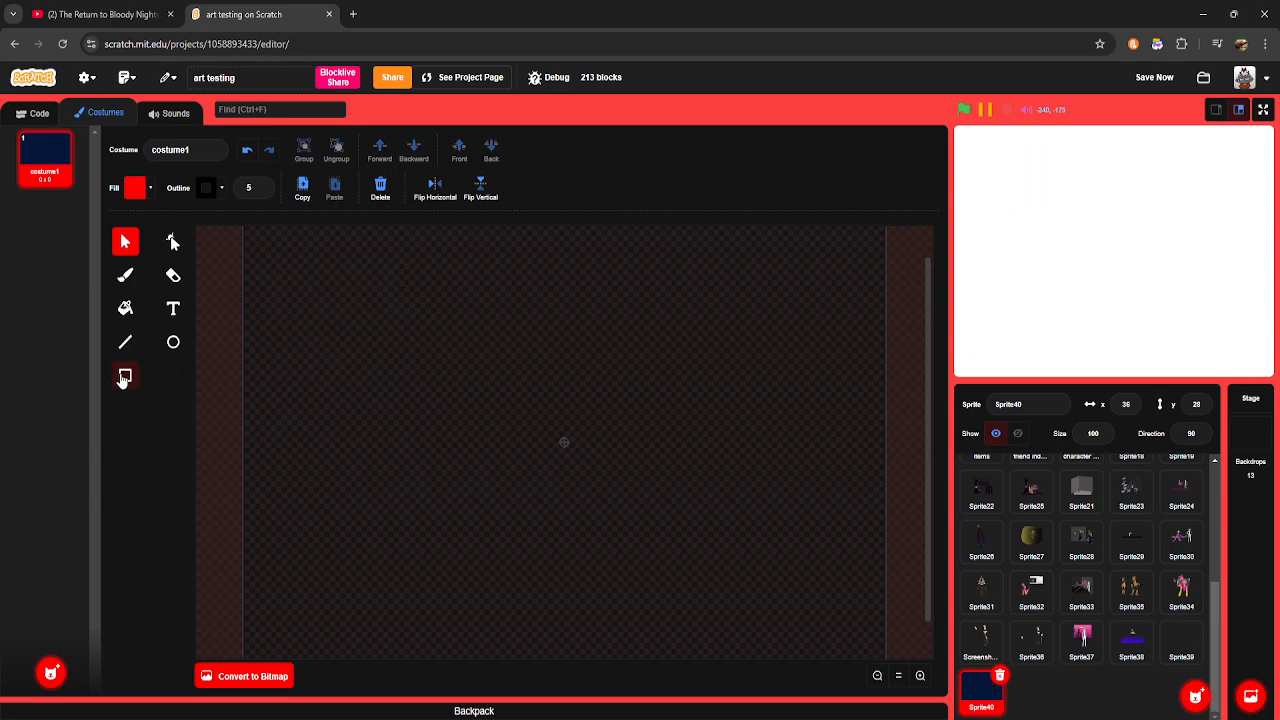
Step: Draw a rectangle left of the canvas centre and give it a vertical gradient from red to yellow-green (color 22)
{"action": "left_click", "coordinate": [124, 377]}
{"action": "left_click_drag", "start_coordinate": [351, 349], "coordinate": [524, 479]}
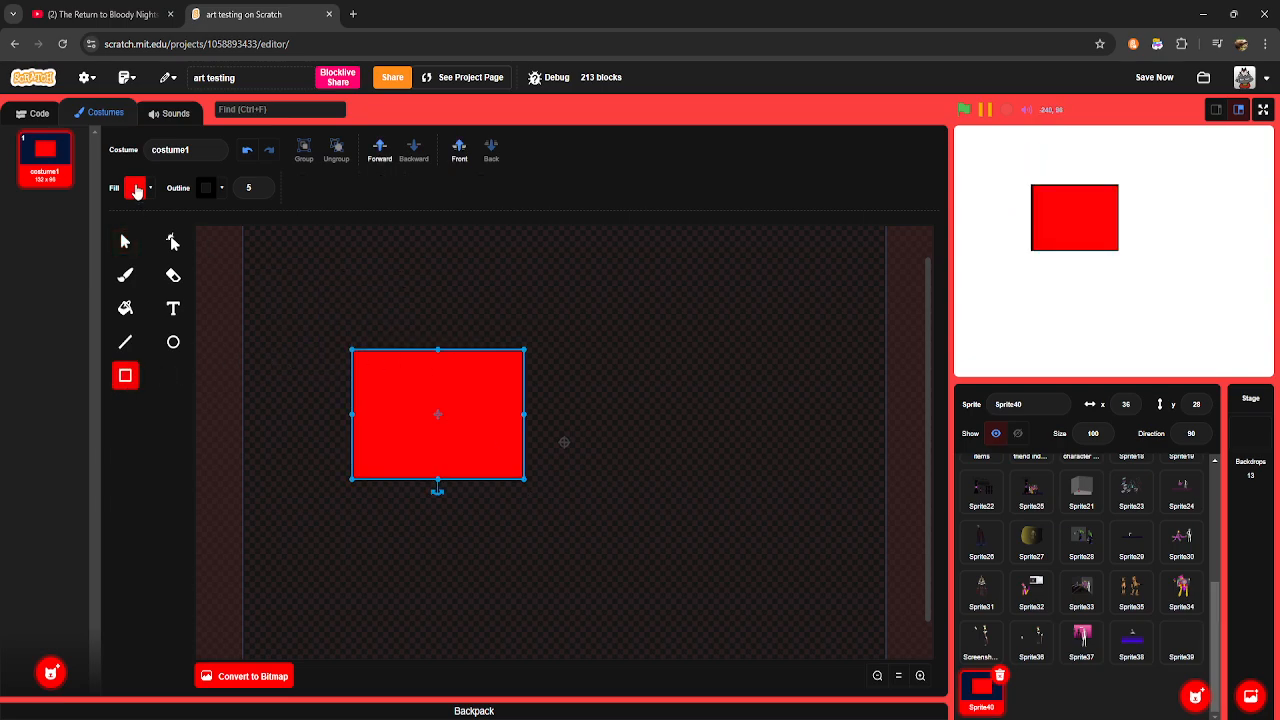
{"action": "left_click", "coordinate": [137, 191]}
{"action": "left_click", "coordinate": [141, 222]}
{"action": "left_click", "coordinate": [168, 258]}
{"action": "left_click", "coordinate": [109, 300]}
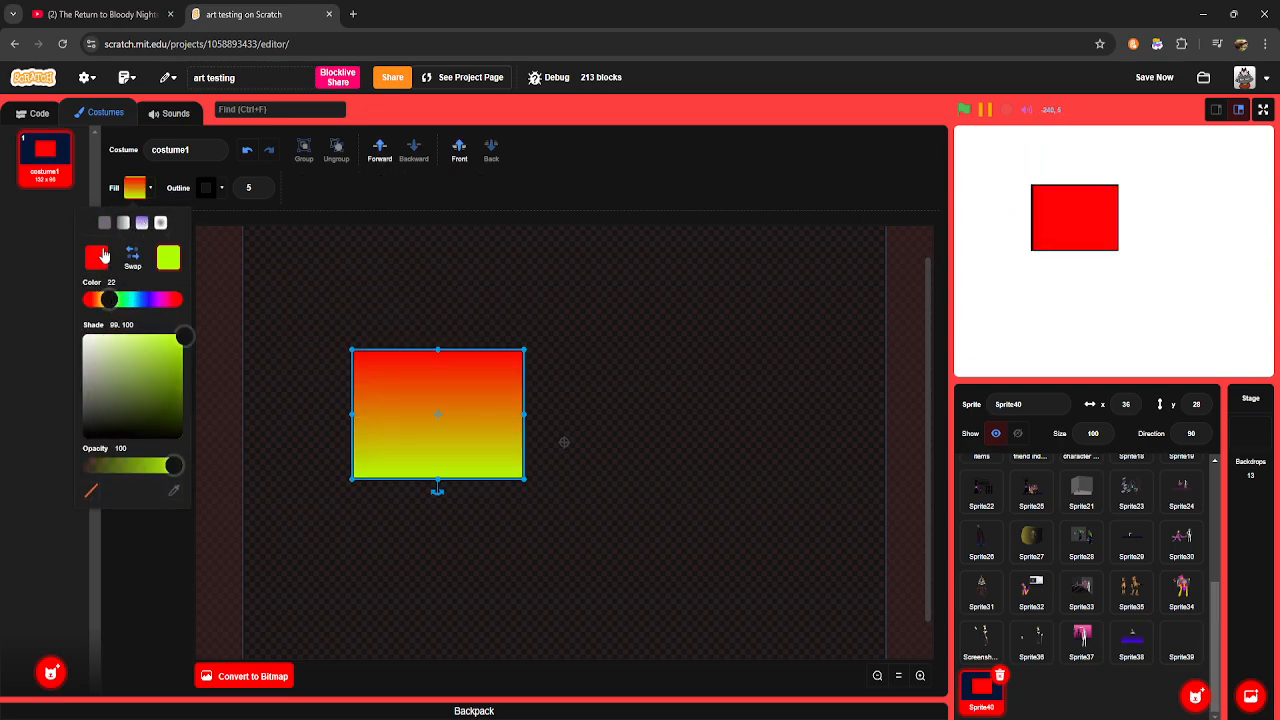
Step: Change the rectangle's first gradient color to bright green (color 26, shade 99, 100)
{"action": "left_click", "coordinate": [95, 258]}
{"action": "left_click", "coordinate": [159, 399]}
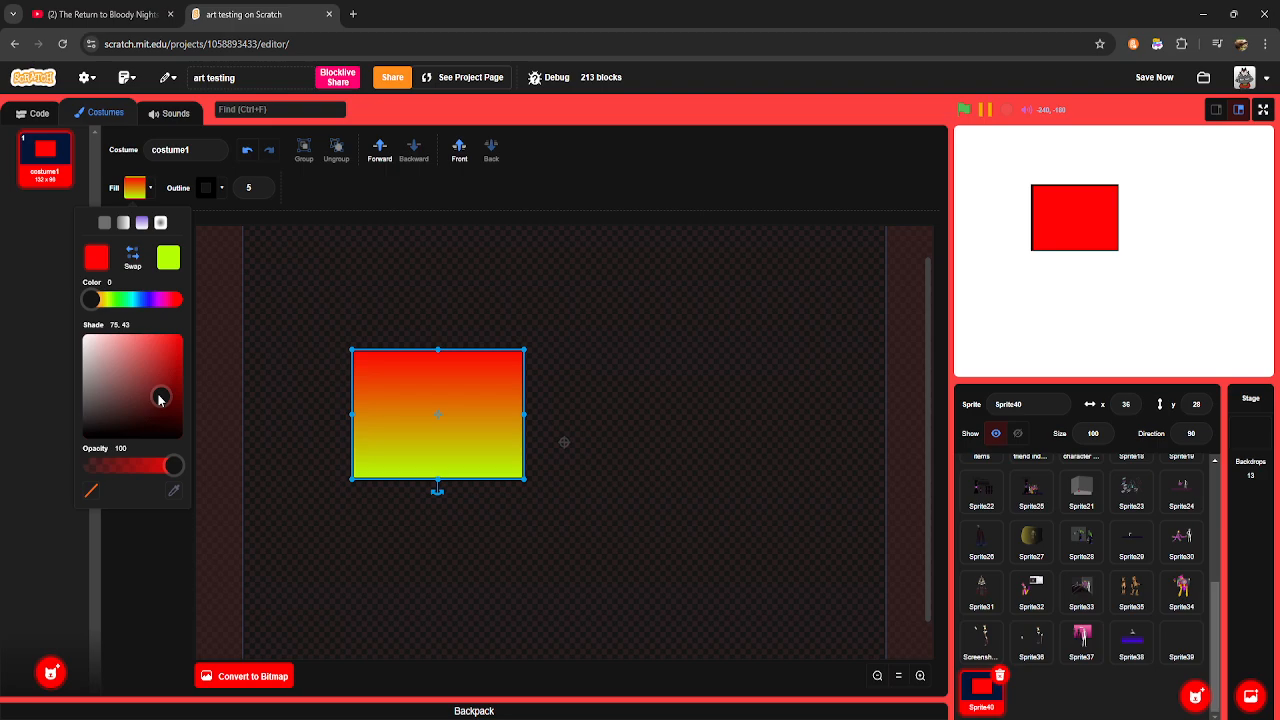
{"action": "left_click", "coordinate": [113, 299]}
{"action": "left_click", "coordinate": [300, 303]}
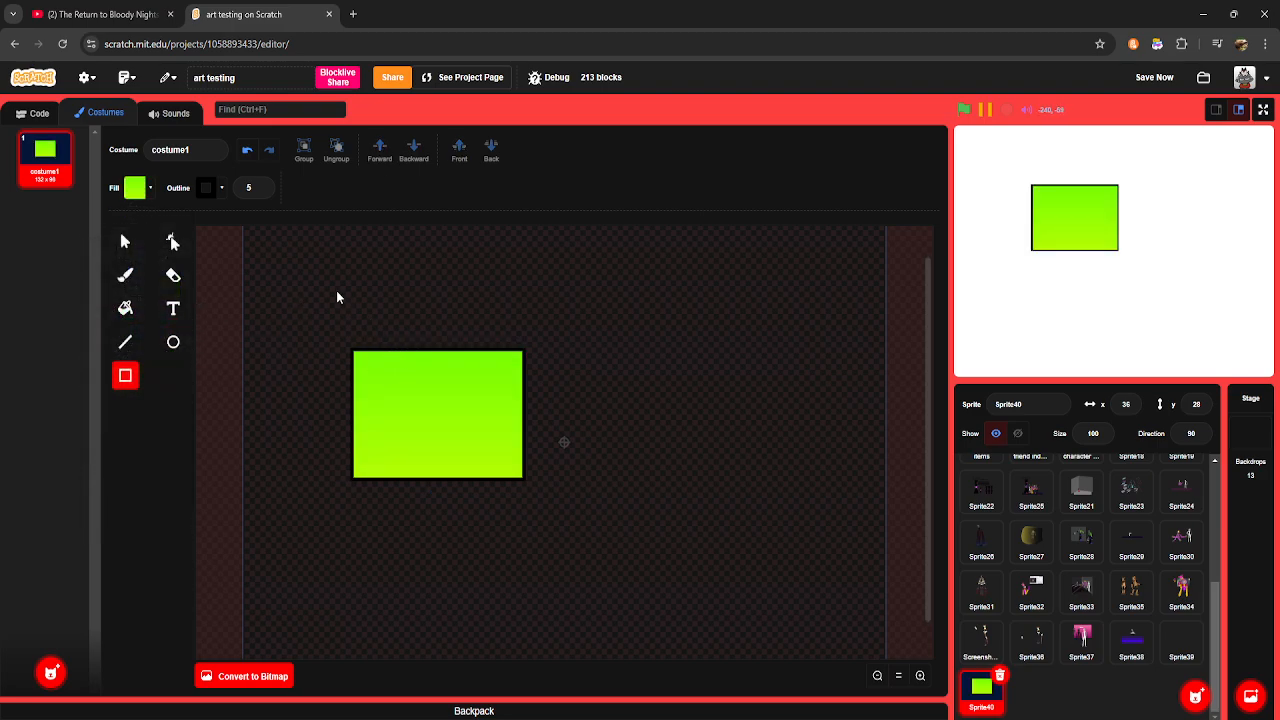
Step: Draw a wide, flat gradient rectangle directly above the first one and shift it left so it overhangs both sides
{"action": "mouse_move", "coordinate": [337, 287]}
{"action": "left_mouse_down"}
{"action": "mouse_move", "coordinate": [564, 353]}
{"action": "mouse_move", "coordinate": [652, 352]}
{"action": "left_mouse_up"}
{"action": "left_click_drag", "start_coordinate": [574, 338], "coordinate": [527, 338]}
{"action": "left_click", "coordinate": [659, 380]}
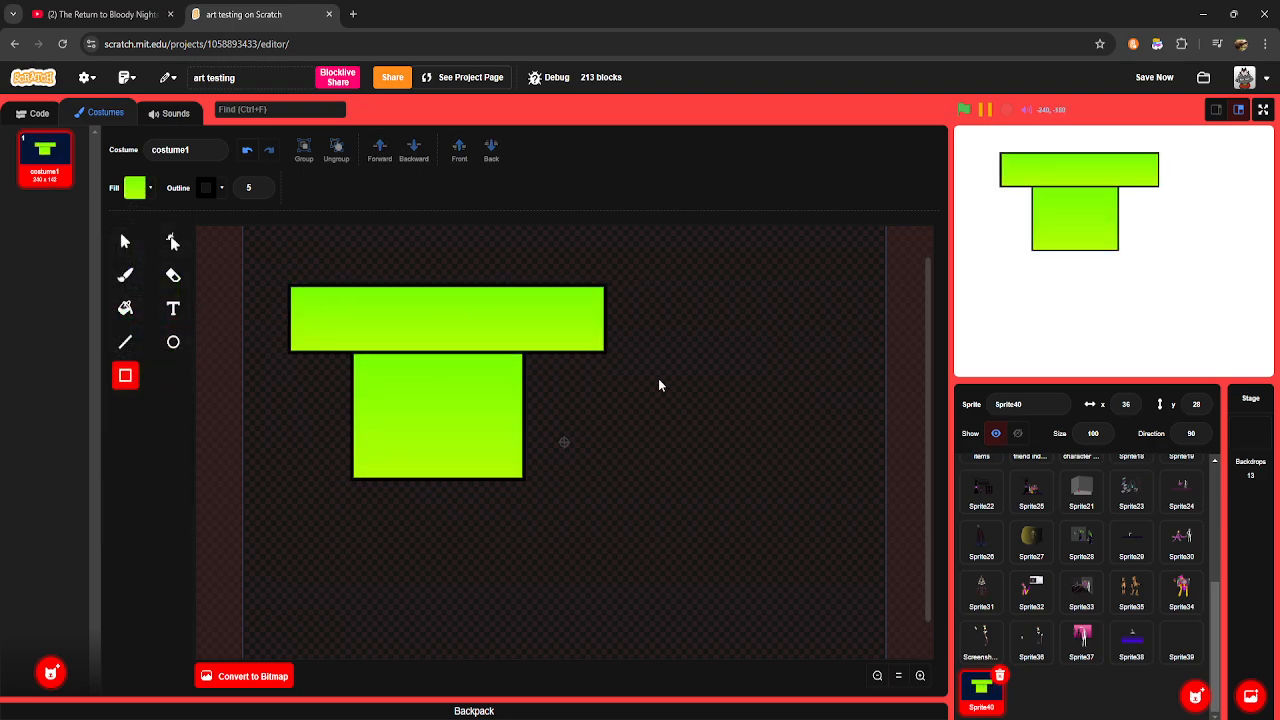
Step: Select both green gradient rectangles together and delete them
{"action": "key", "text": "s"}
{"action": "left_click_drag", "start_coordinate": [306, 270], "coordinate": [541, 464]}
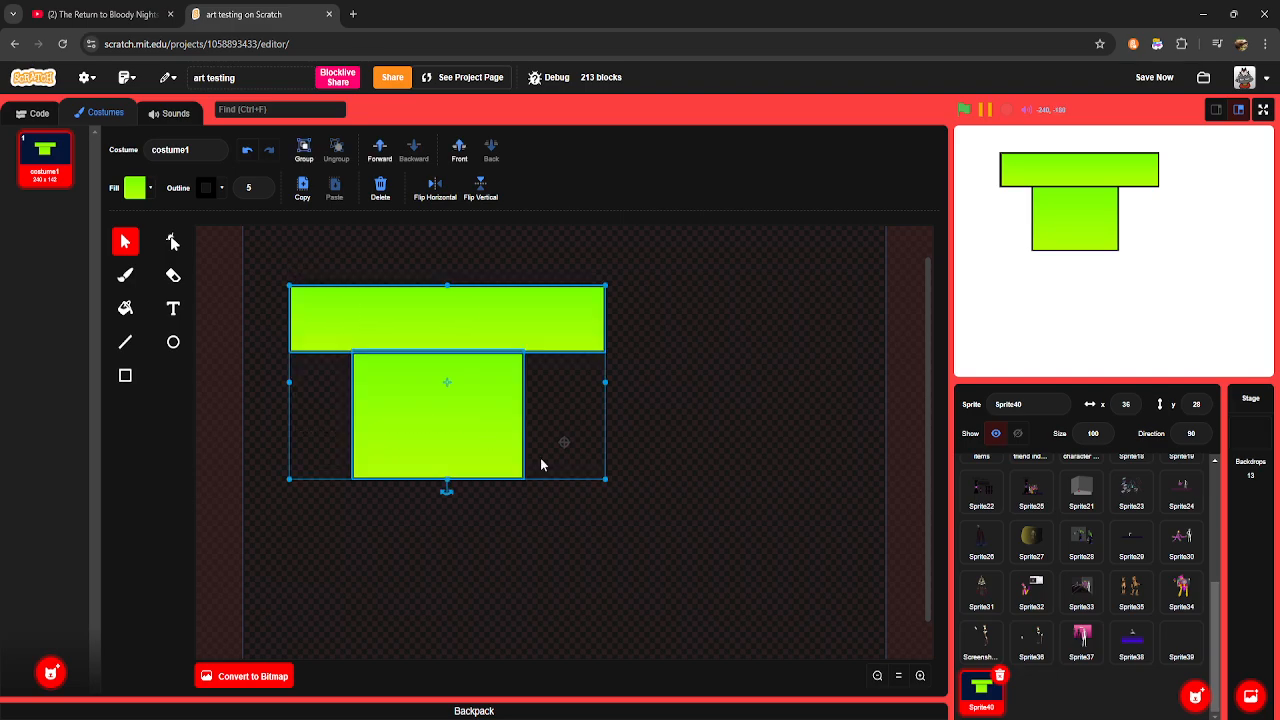
{"action": "key", "text": "Delete"}
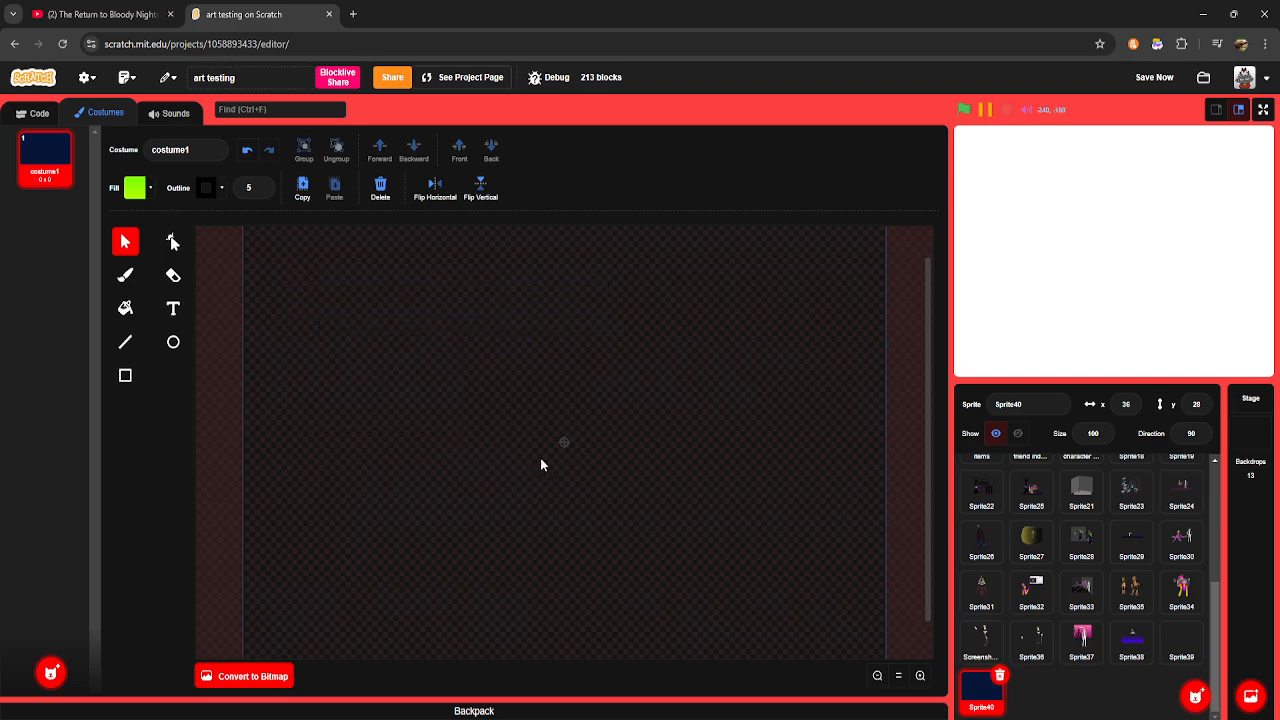
Step: Draw a green gradient square with a black outline up and left of the canvas centre, and show its Reshape points
{"action": "left_click", "coordinate": [125, 375]}
{"action": "left_click", "coordinate": [135, 190]}
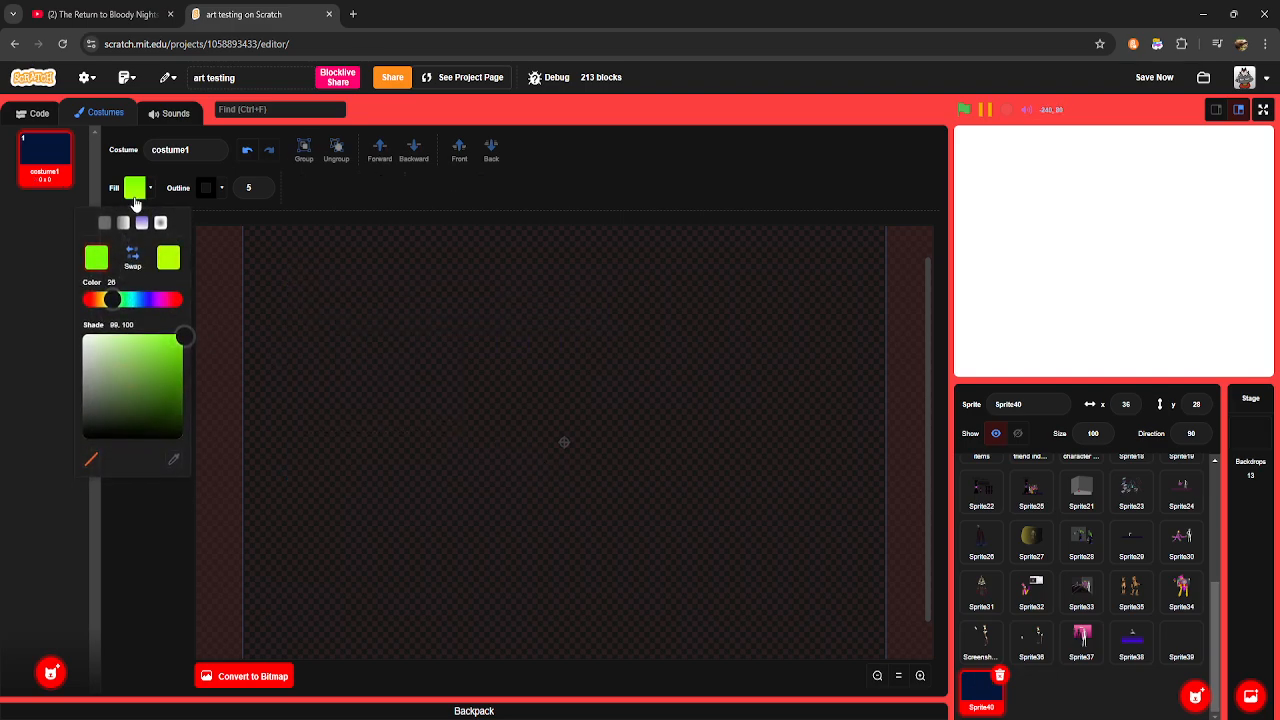
{"action": "left_click_drag", "start_coordinate": [336, 306], "coordinate": [453, 427]}
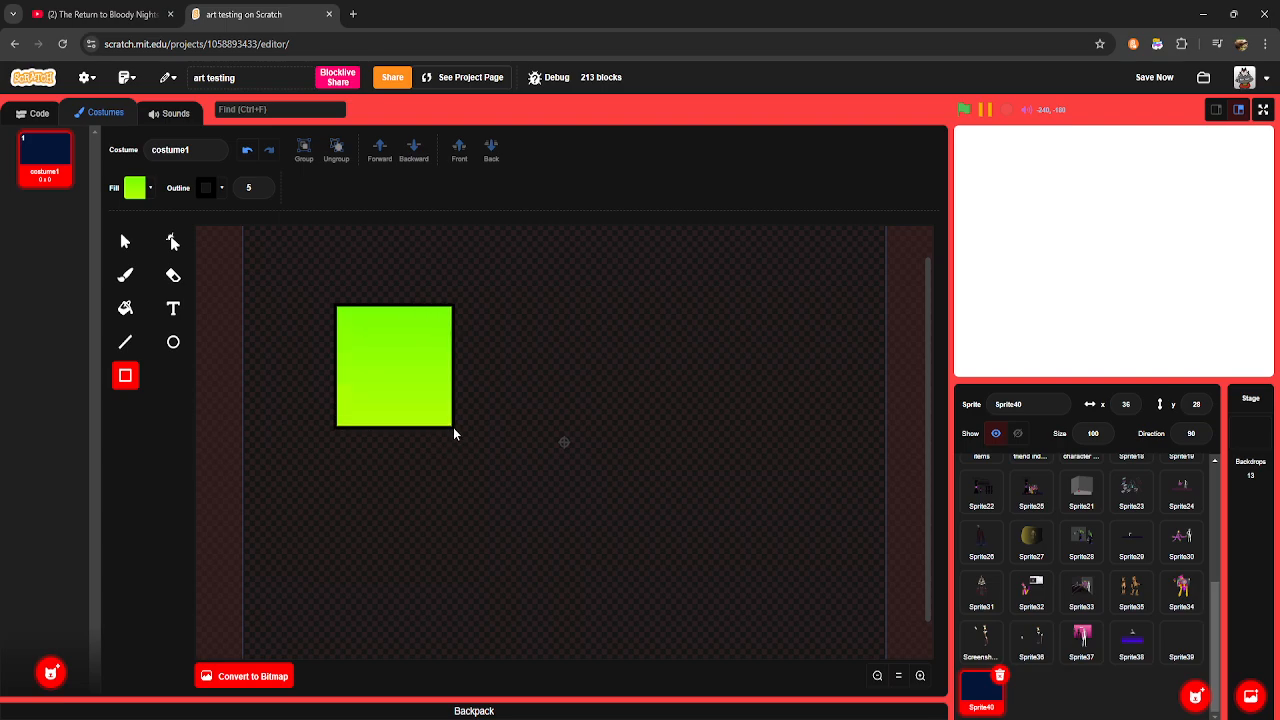
{"action": "left_click", "coordinate": [172, 242]}
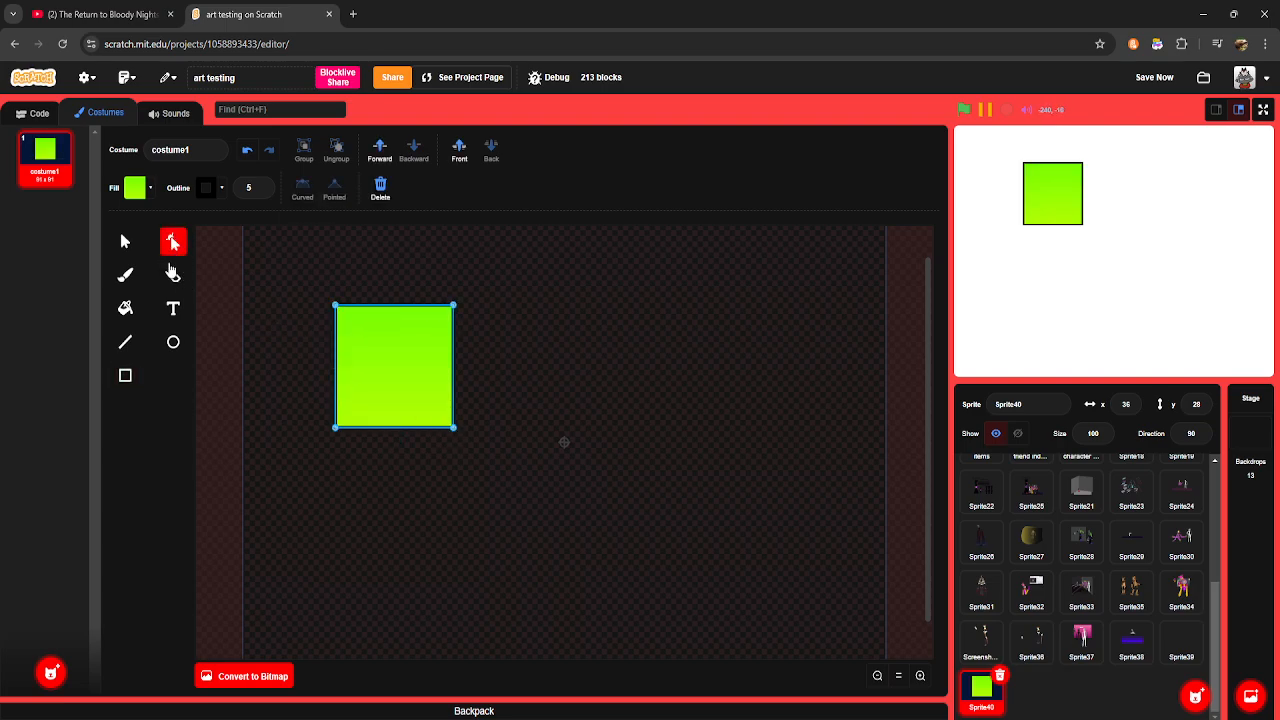
Step: Examine the green square at several magnifications, from close-up to the whole canvas
{"action": "left_click", "coordinate": [920, 676]}
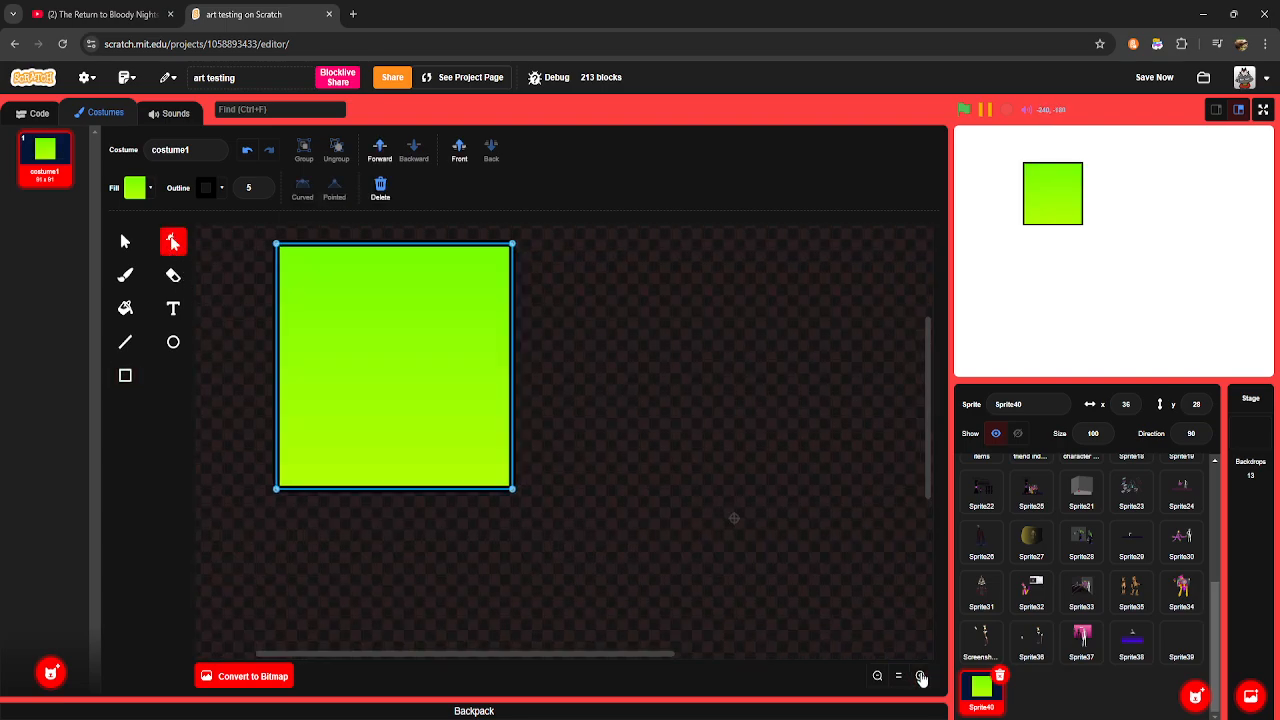
{"action": "left_click", "coordinate": [920, 676]}
{"action": "scroll", "coordinate": [675, 564], "scroll_direction": "up", "scroll_amount": 2}
{"action": "scroll", "coordinate": [590, 655], "scroll_direction": "left", "scroll_amount": 3}
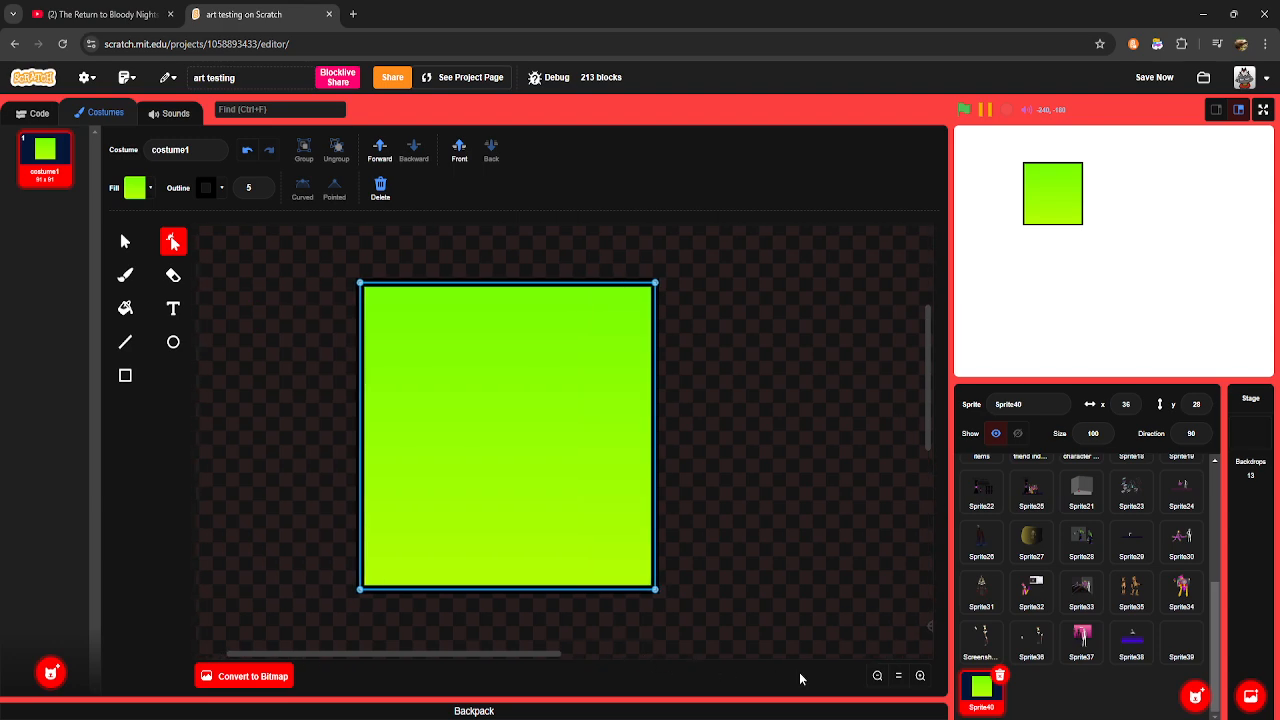
{"action": "left_click", "coordinate": [919, 677]}
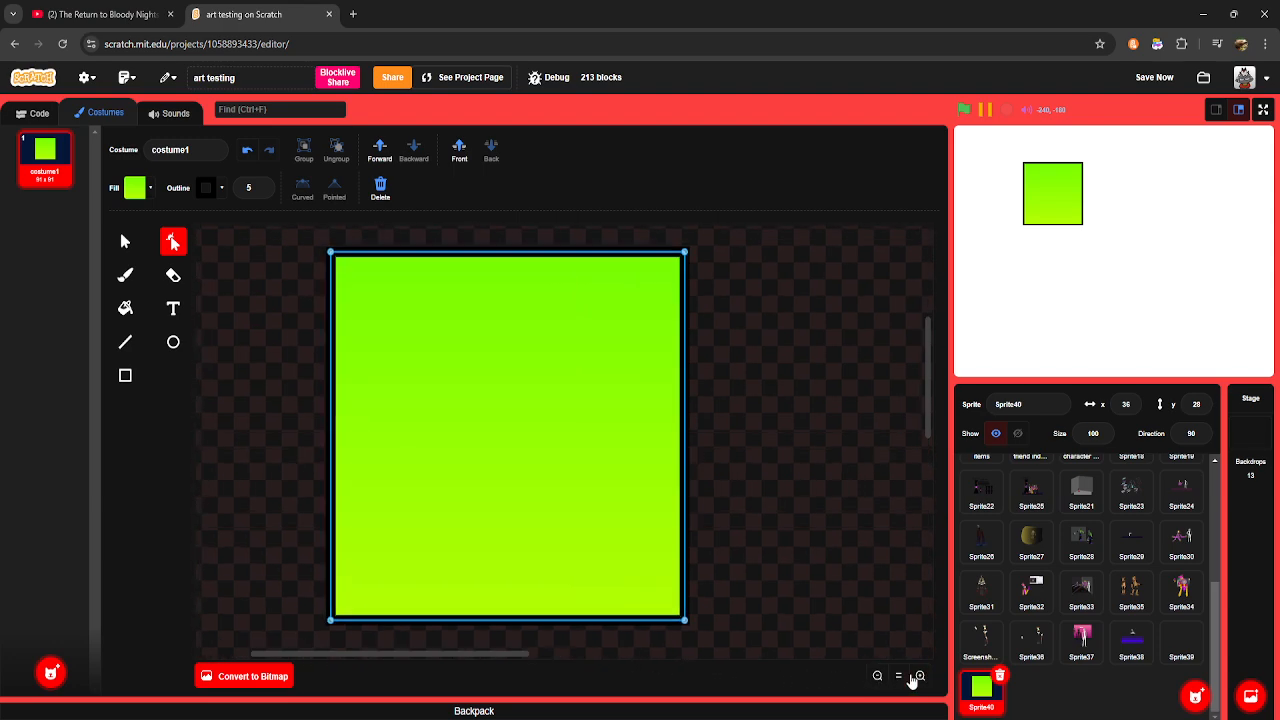
{"action": "left_click", "coordinate": [877, 676]}
{"action": "left_click", "coordinate": [877, 676]}
{"action": "left_click", "coordinate": [919, 676]}
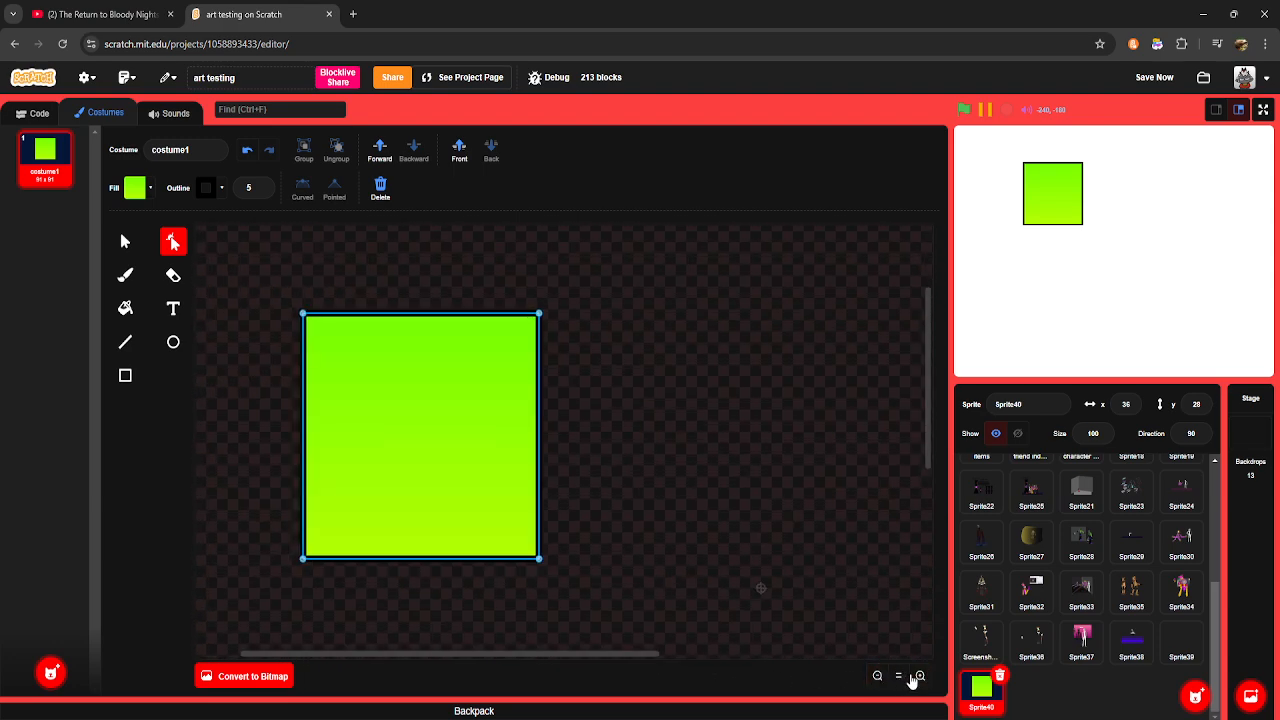
{"action": "left_click", "coordinate": [919, 676]}
{"action": "left_click", "coordinate": [919, 676]}
{"action": "left_click", "coordinate": [877, 676]}
{"action": "left_click", "coordinate": [877, 676]}
{"action": "left_click", "coordinate": [898, 676]}
{"action": "left_click", "coordinate": [920, 676]}
{"action": "left_click", "coordinate": [898, 676]}
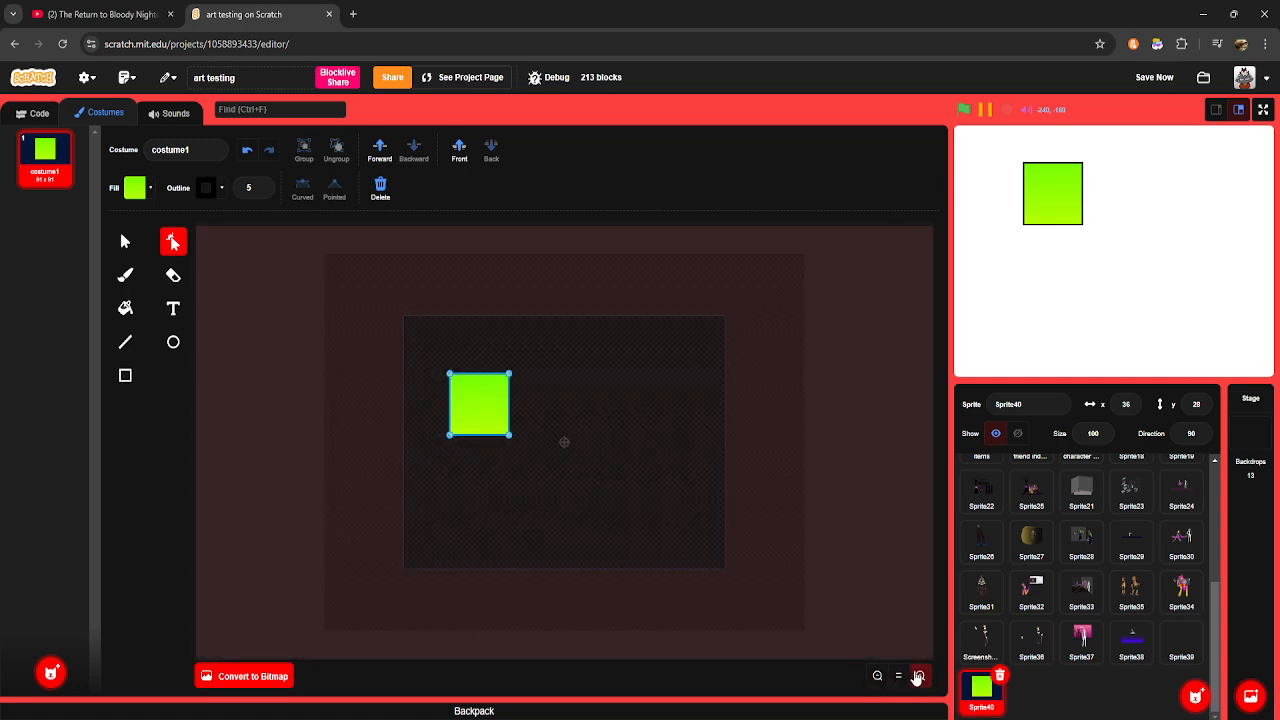
{"action": "left_click", "coordinate": [920, 676]}
{"action": "left_click", "coordinate": [920, 676]}
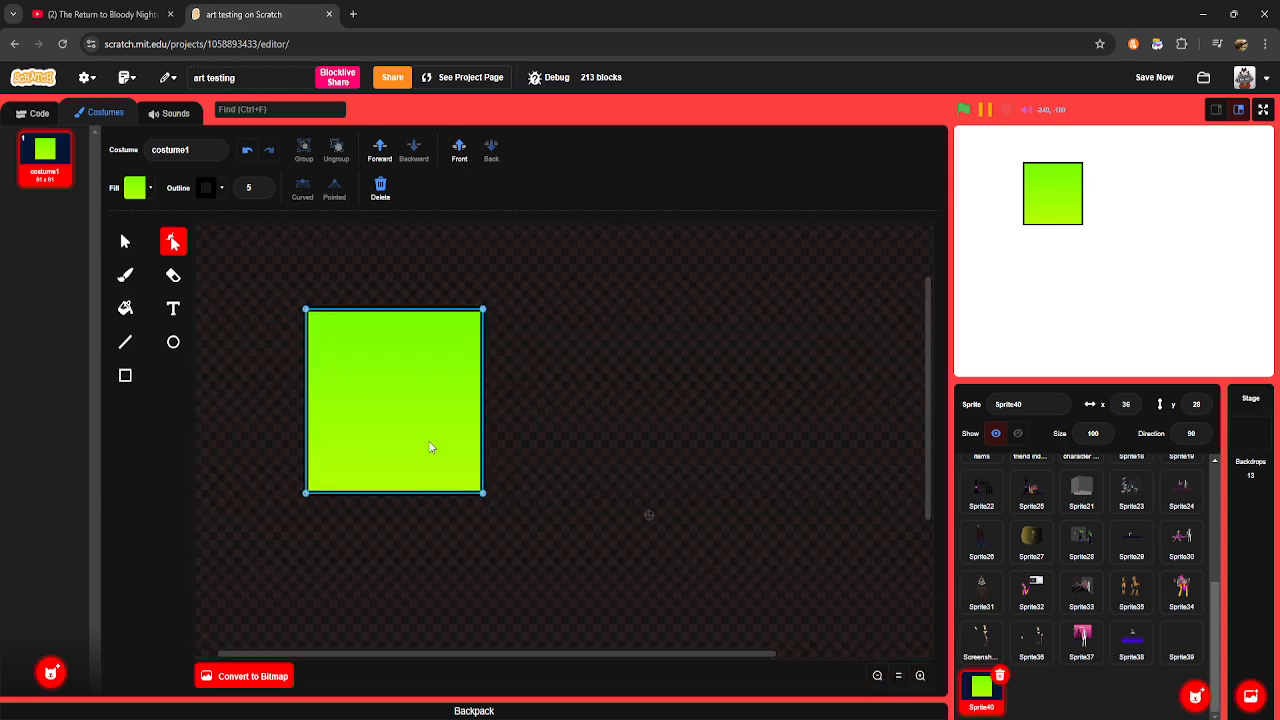
Step: Move the square closer to the canvas centre and set the sprite's x and y position to 0
{"action": "mouse_move", "coordinate": [430, 445]}
{"action": "left_mouse_down"}
{"action": "mouse_move", "coordinate": [552, 429]}
{"action": "mouse_move", "coordinate": [586, 459]}
{"action": "left_mouse_up"}
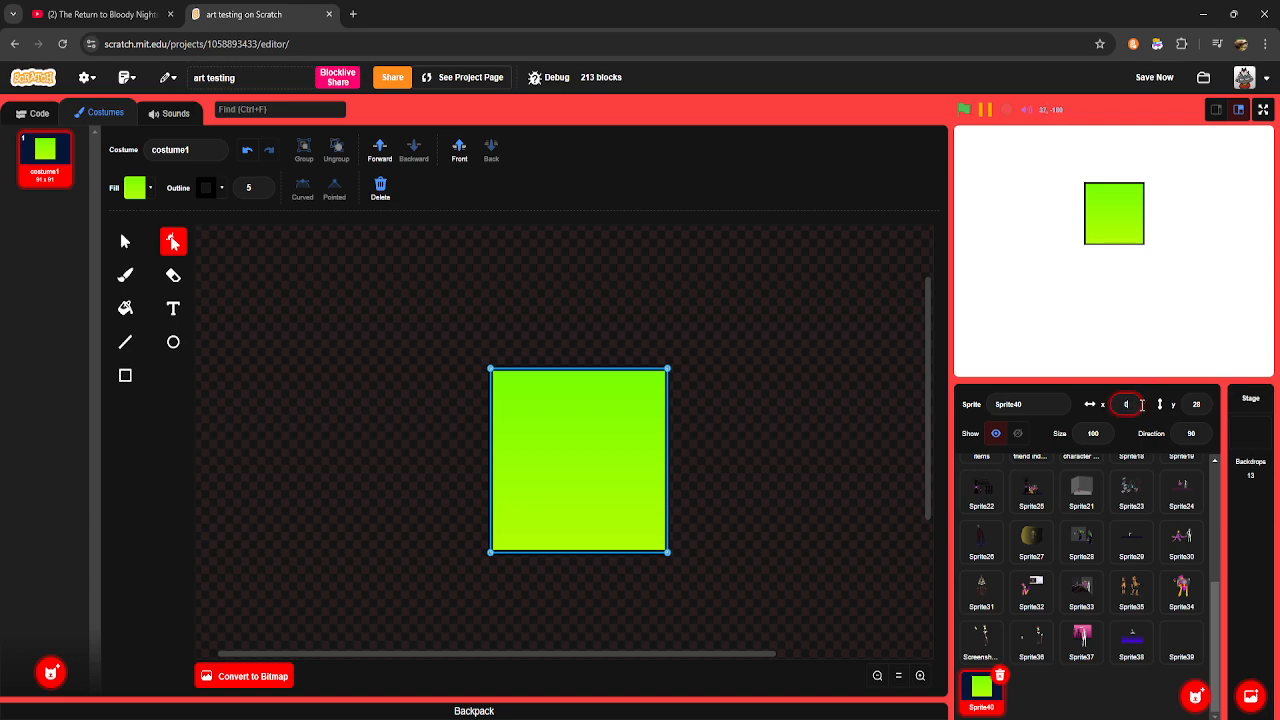
{"action": "type", "text": "0"}
{"action": "left_click", "coordinate": [1196, 404]}
{"action": "key", "text": "Return"}
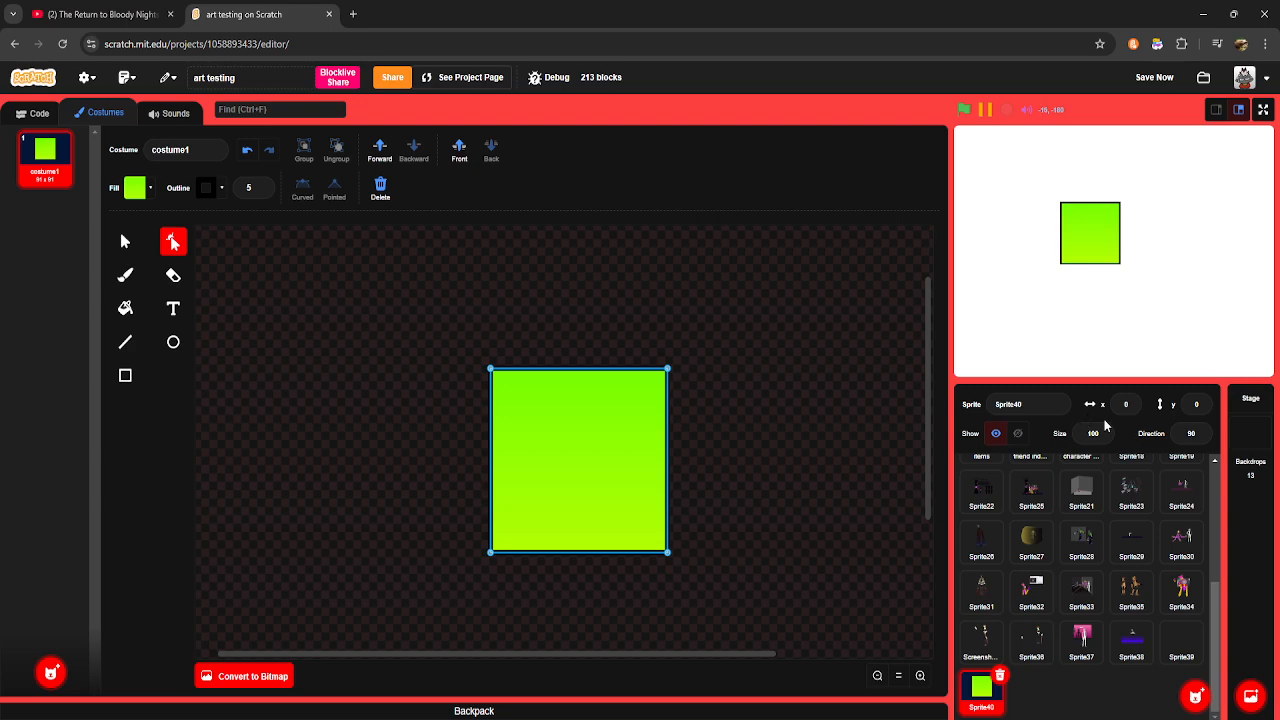
Step: Rotate the sprite to direction 108 and set its direction back to 90
{"action": "left_click", "coordinate": [1187, 430]}
{"action": "mouse_move", "coordinate": [1229, 333]}
{"action": "left_mouse_down"}
{"action": "mouse_move", "coordinate": [1192, 289]}
{"action": "mouse_move", "coordinate": [1157, 388]}
{"action": "mouse_move", "coordinate": [1187, 408]}
{"action": "mouse_move", "coordinate": [1235, 325]}
{"action": "mouse_move", "coordinate": [1228, 340]}
{"action": "left_mouse_up"}
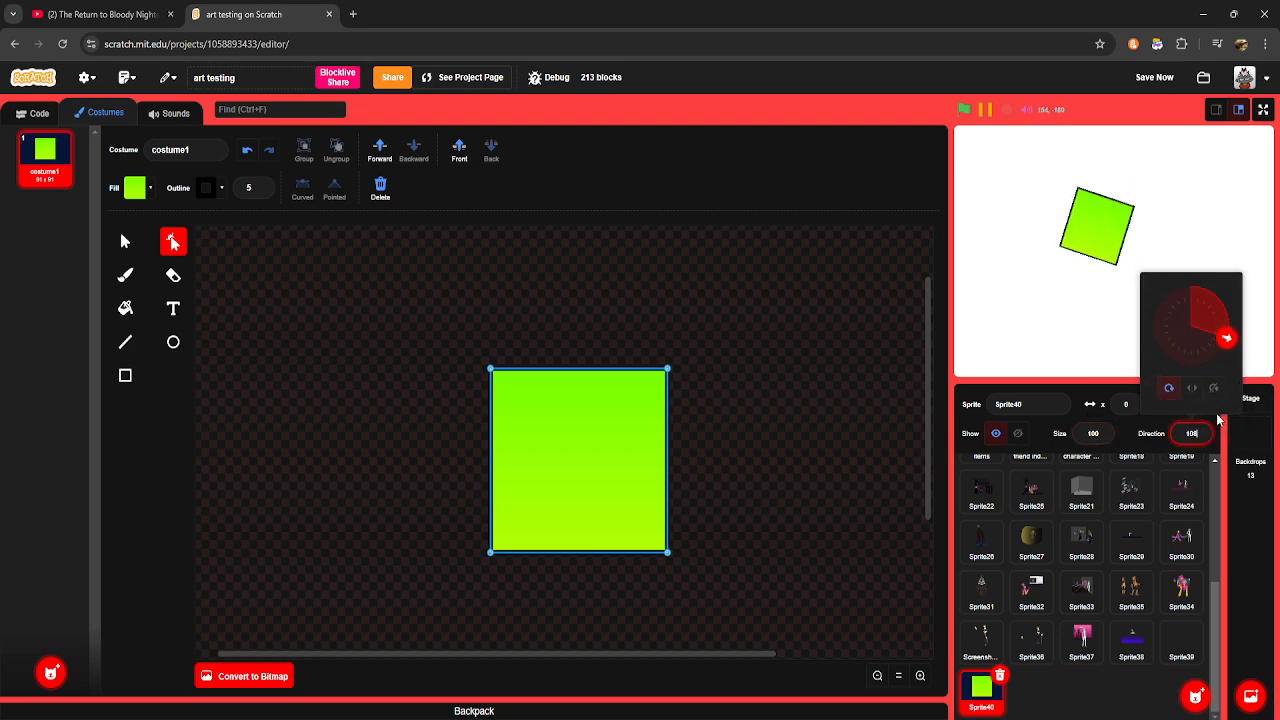
{"action": "type", "text": "90"}
{"action": "key", "text": "Return"}
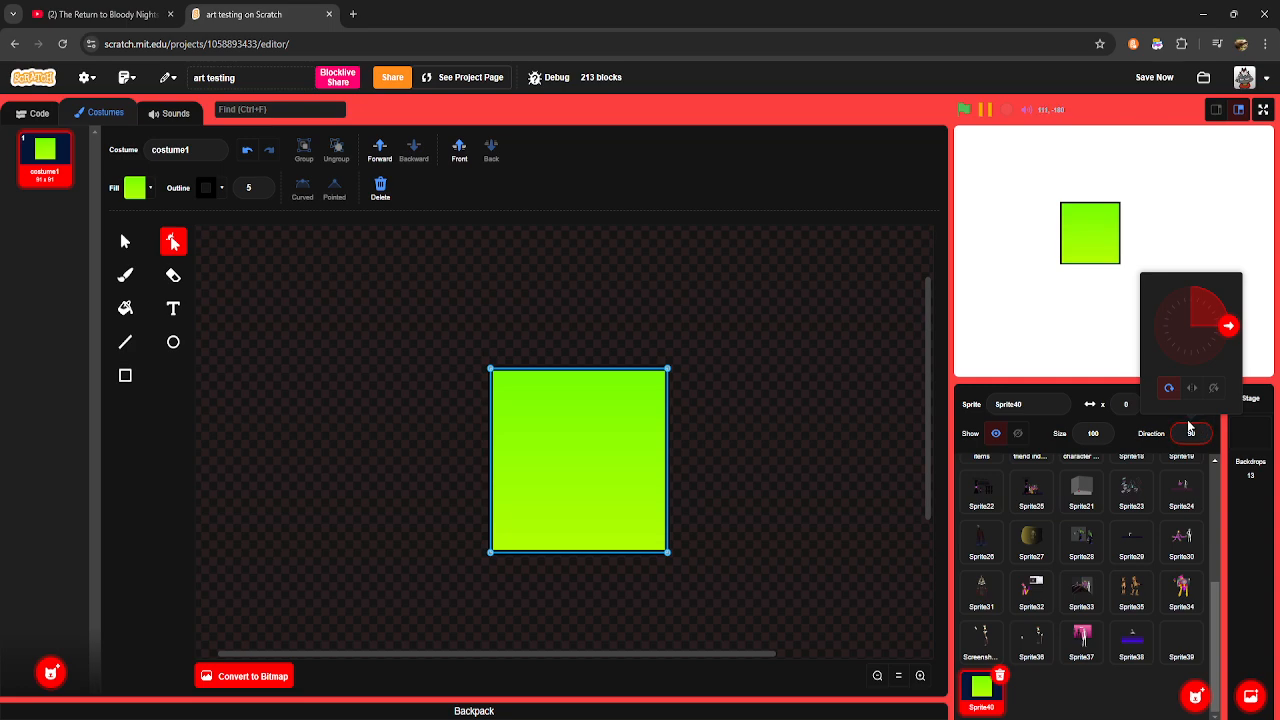
Step: Reposition the green square slightly up and left of the canvas centre
{"action": "left_click_drag", "start_coordinate": [656, 495], "coordinate": [478, 403]}
{"action": "left_click_drag", "start_coordinate": [396, 348], "coordinate": [533, 432]}
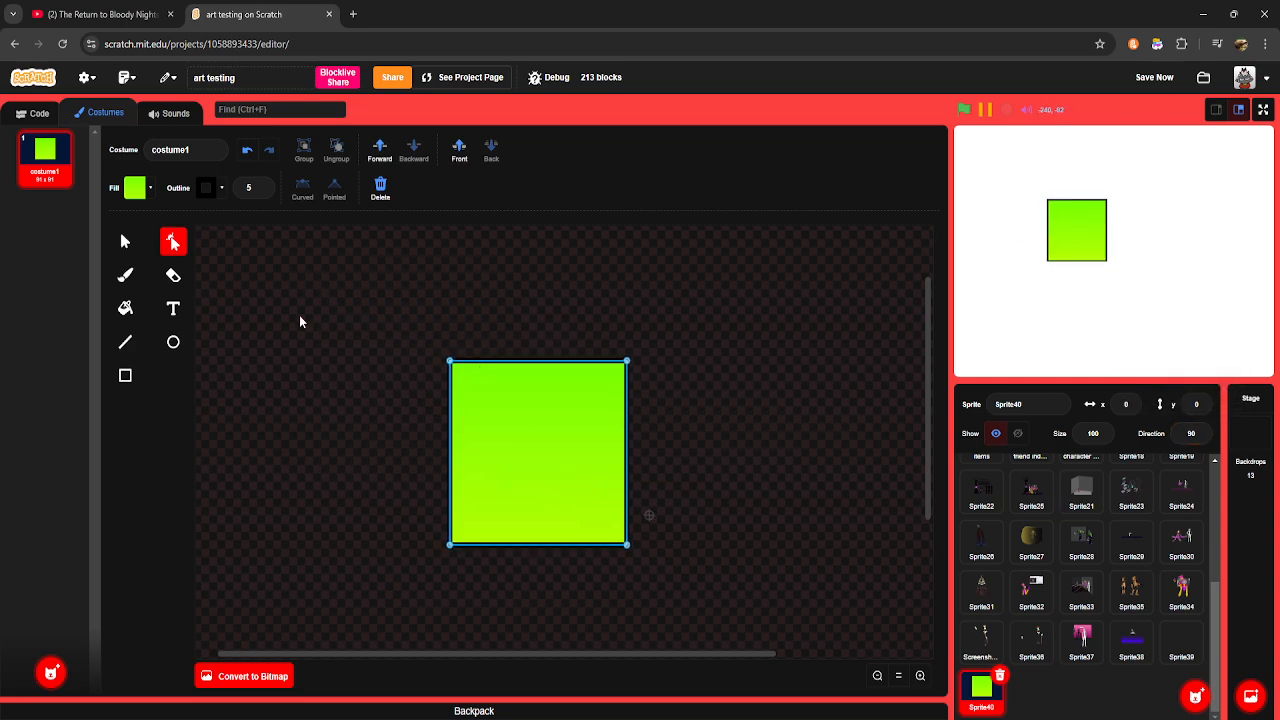
{"action": "left_click", "coordinate": [920, 677]}
{"action": "left_click", "coordinate": [920, 677]}
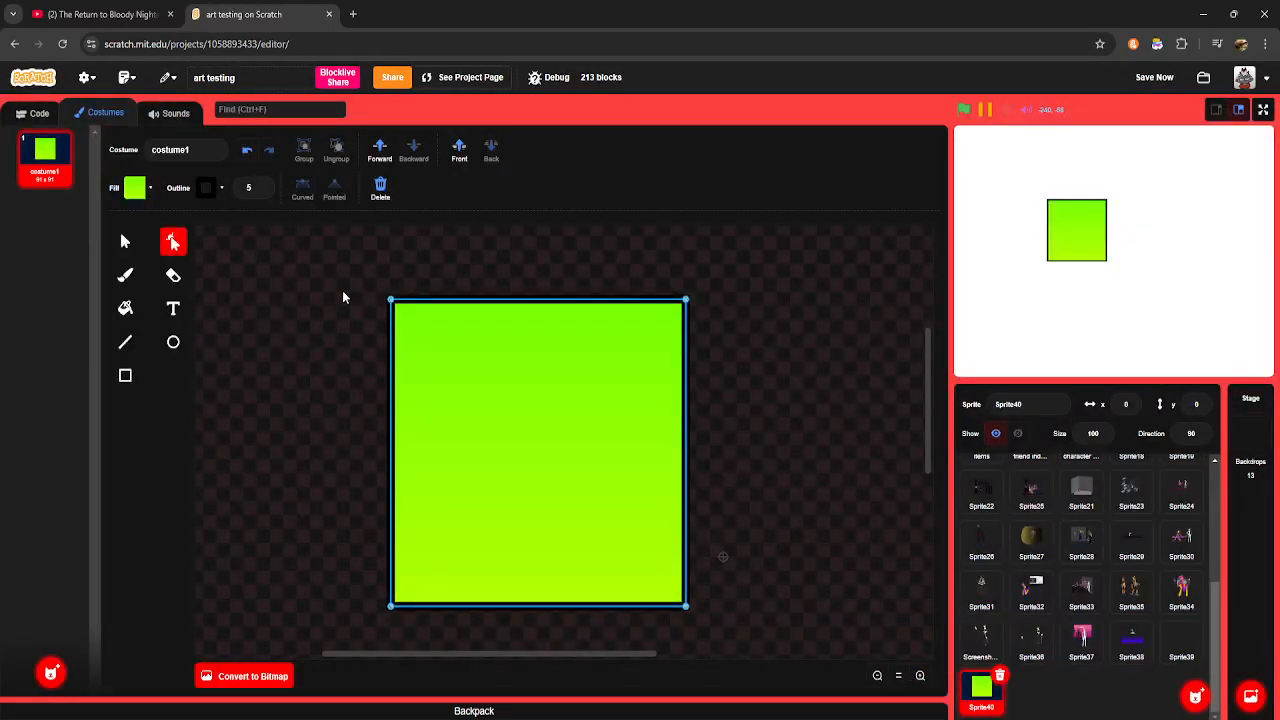
Step: Reshape the square into an arrowhead by moving three of its corner points, and rotate it to point right
{"action": "left_click", "coordinate": [126, 242]}
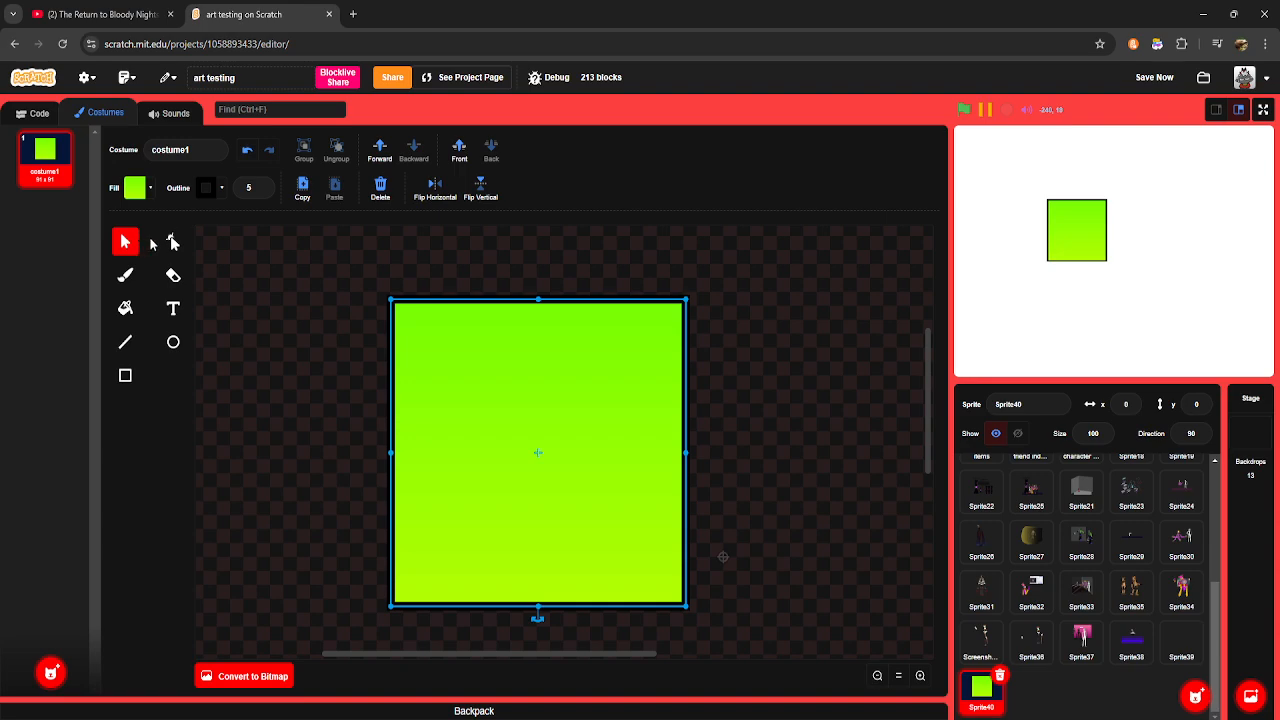
{"action": "left_click", "coordinate": [174, 243]}
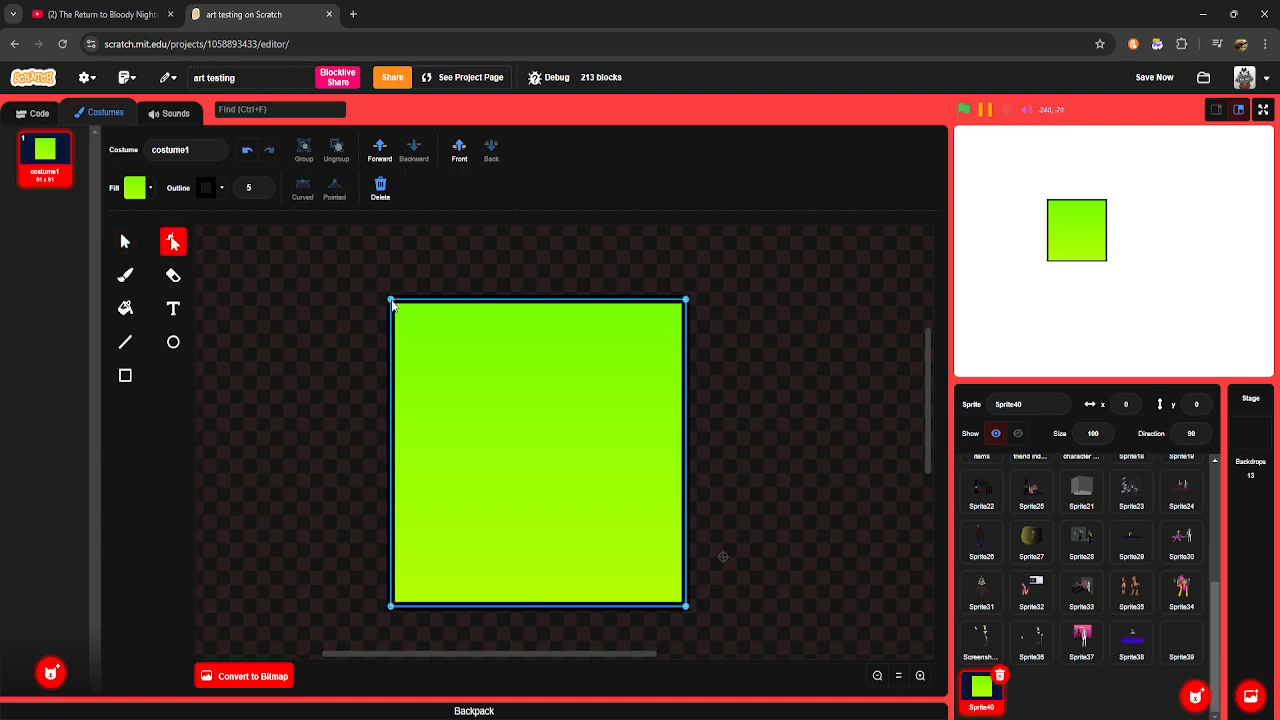
{"action": "left_click_drag", "start_coordinate": [391, 303], "coordinate": [568, 472]}
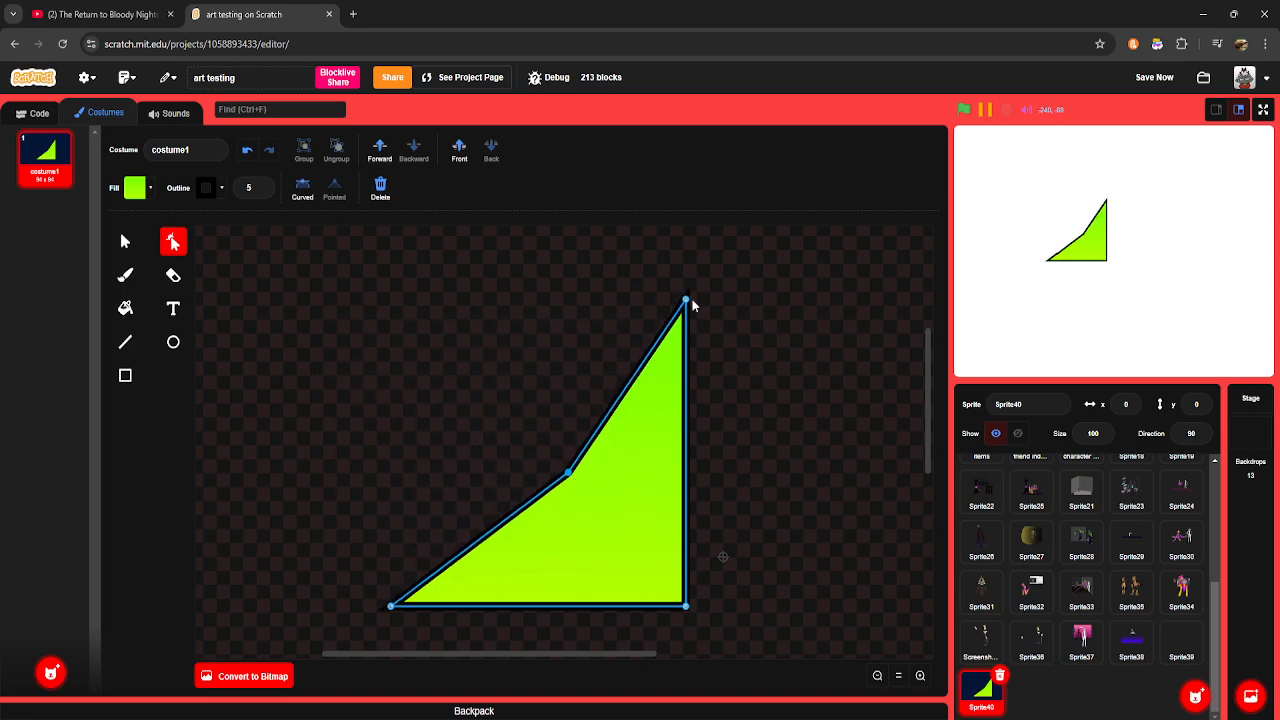
{"action": "left_click_drag", "start_coordinate": [687, 300], "coordinate": [511, 282]}
{"action": "left_click_drag", "start_coordinate": [687, 608], "coordinate": [629, 425]}
{"action": "left_click", "coordinate": [124, 241]}
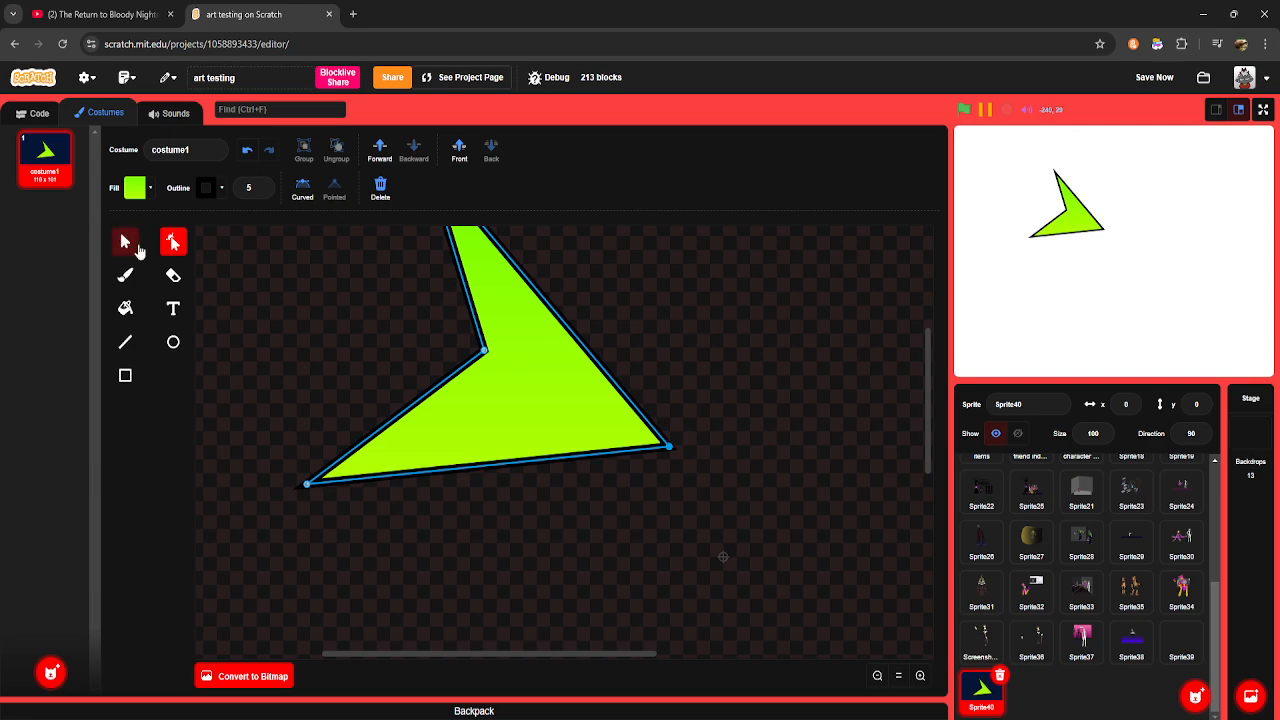
{"action": "left_click_drag", "start_coordinate": [496, 505], "coordinate": [548, 506]}
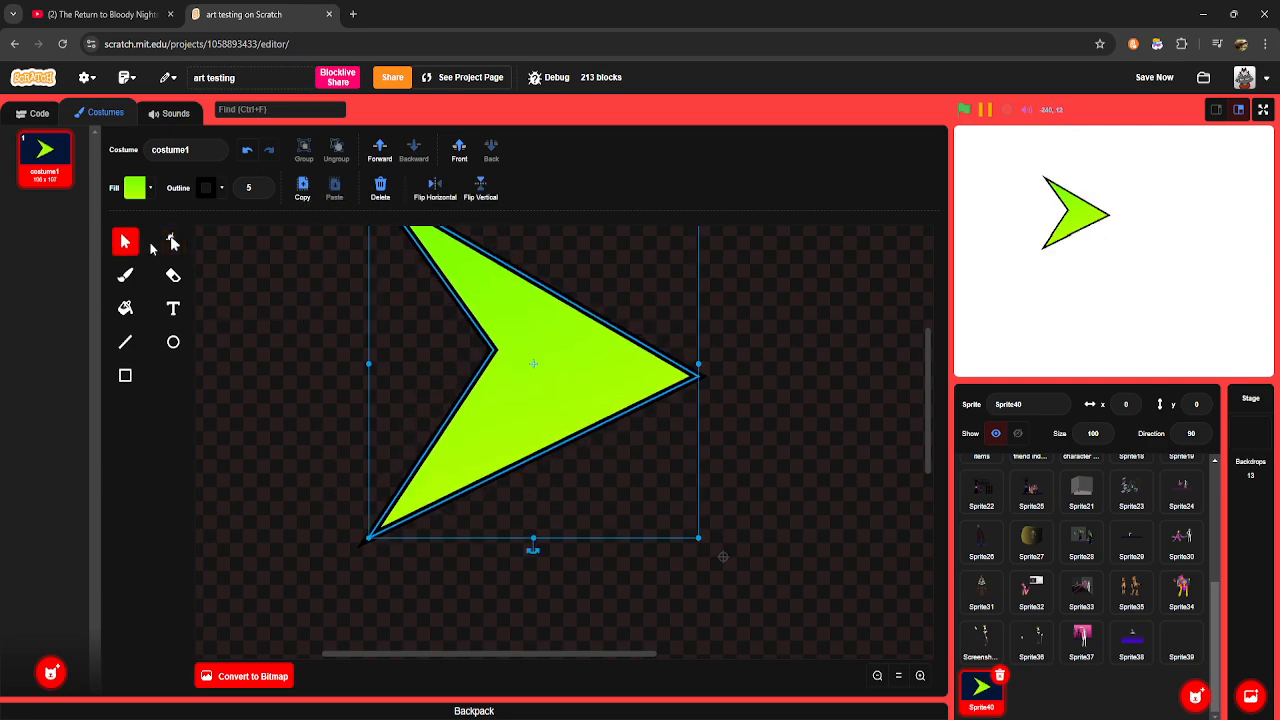
Step: Add a curve point to each of the arrowhead's two long outer edges and pull both outward into rounded bulges
{"action": "left_click", "coordinate": [172, 241]}
{"action": "scroll", "coordinate": [594, 498], "scroll_direction": "up", "scroll_amount": 3}
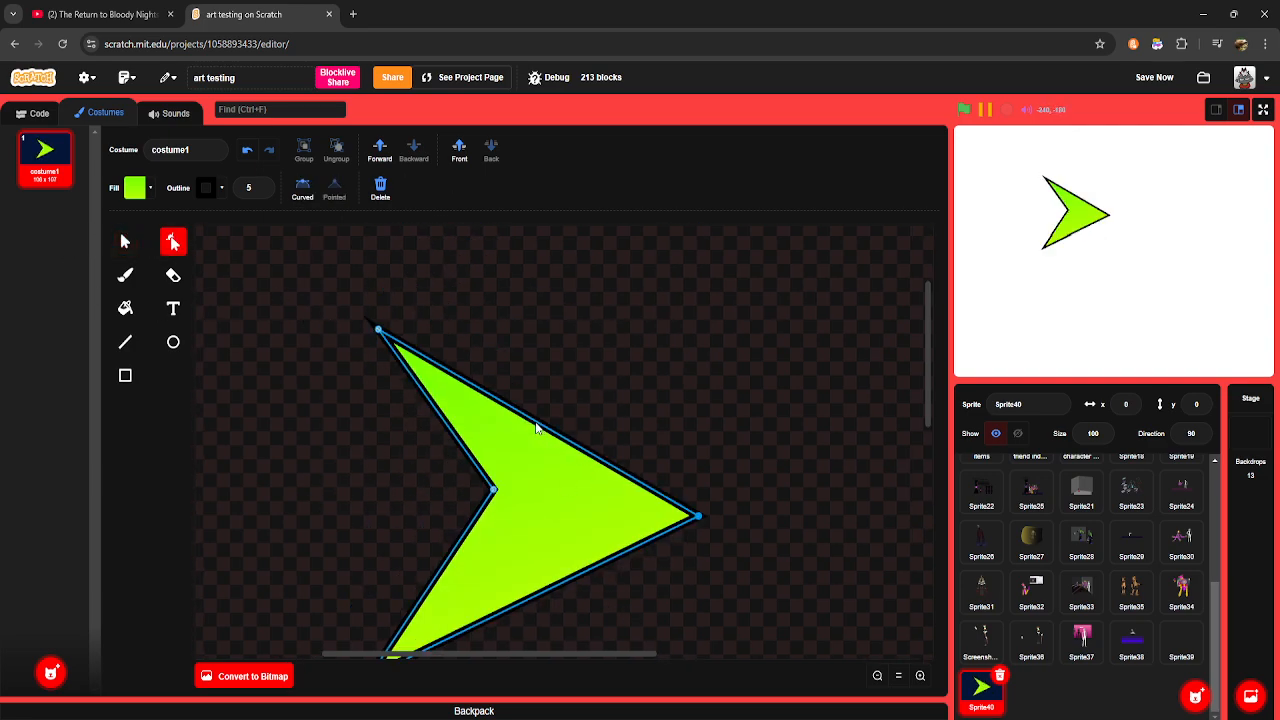
{"action": "left_click_drag", "start_coordinate": [548, 429], "coordinate": [570, 372]}
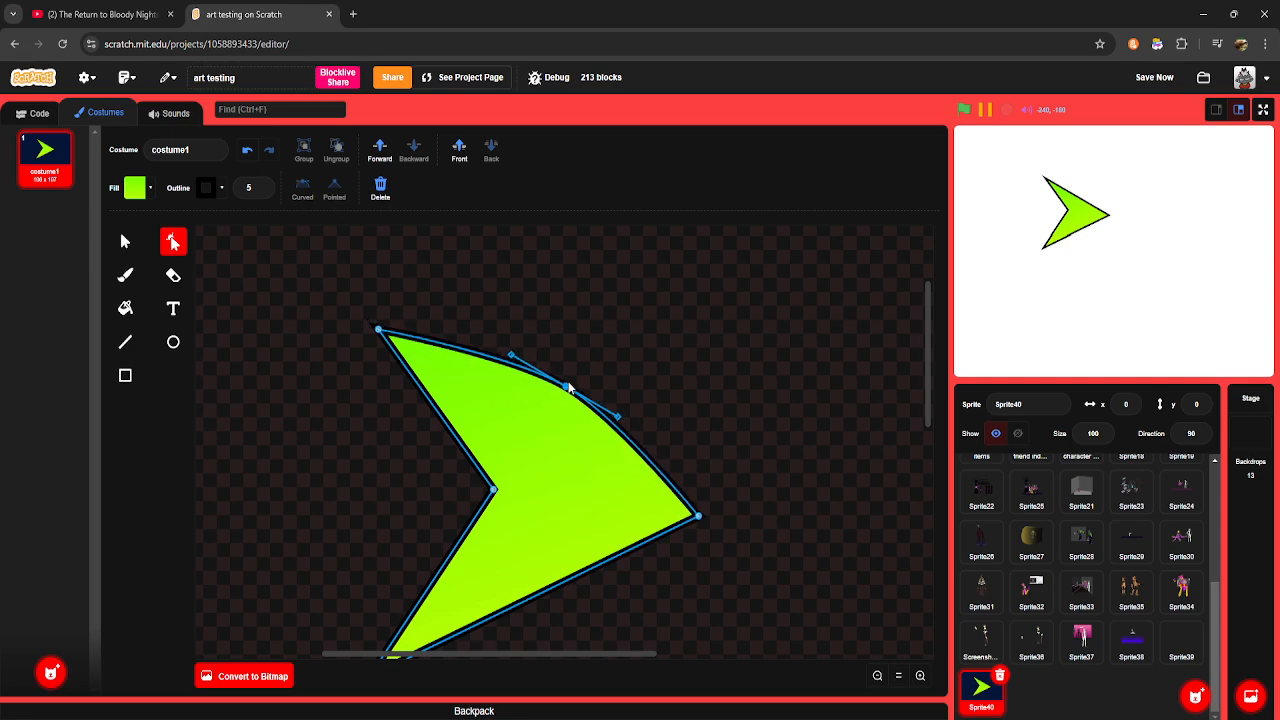
{"action": "left_click_drag", "start_coordinate": [576, 573], "coordinate": [606, 630]}
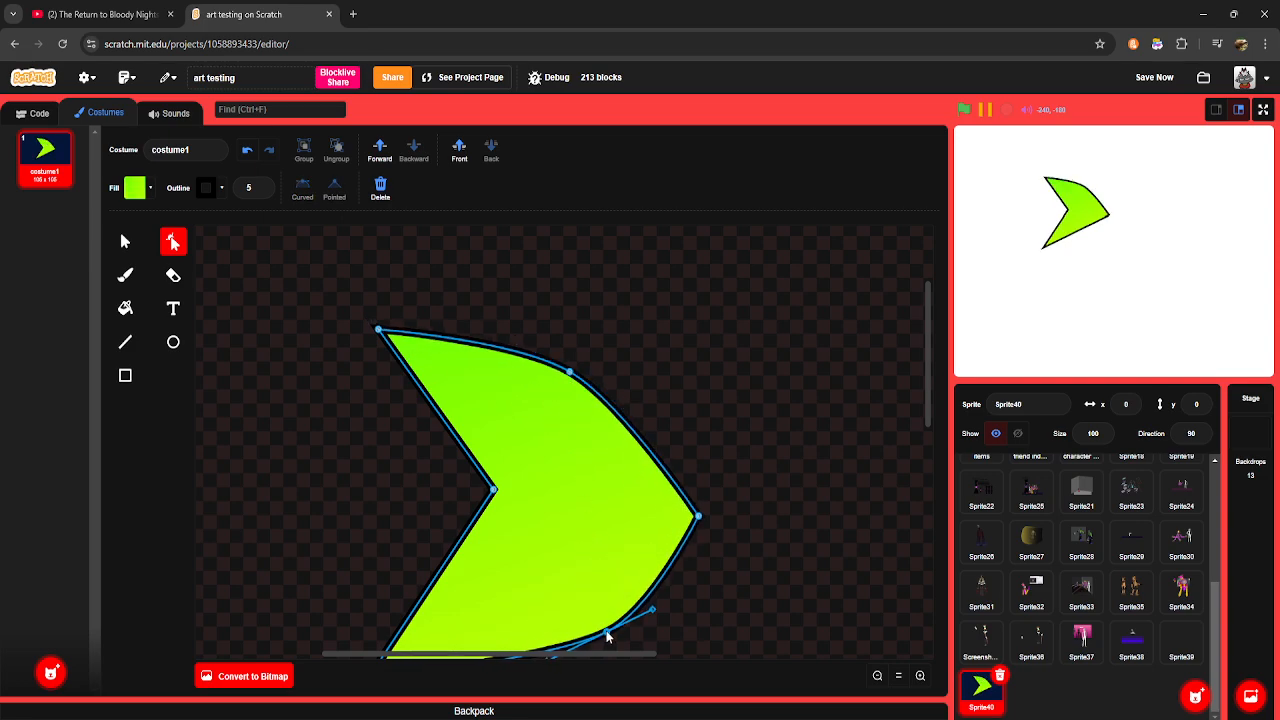
{"action": "left_click", "coordinate": [719, 572]}
{"action": "scroll", "coordinate": [622, 549], "scroll_direction": "down", "scroll_amount": 2}
{"action": "left_click", "coordinate": [622, 549]}
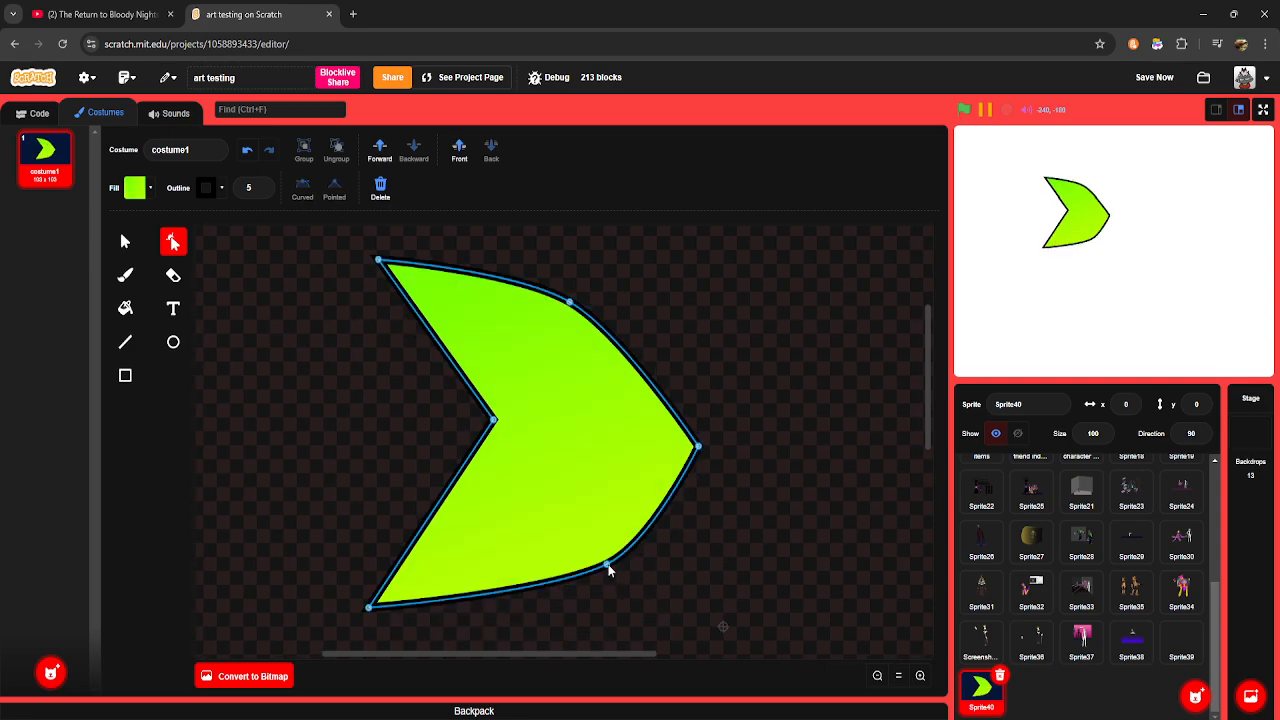
Step: Switch the curve point on the shape's lower bulge between pointed and curved, ending with curved
{"action": "left_click", "coordinate": [606, 568]}
{"action": "left_click", "coordinate": [333, 195]}
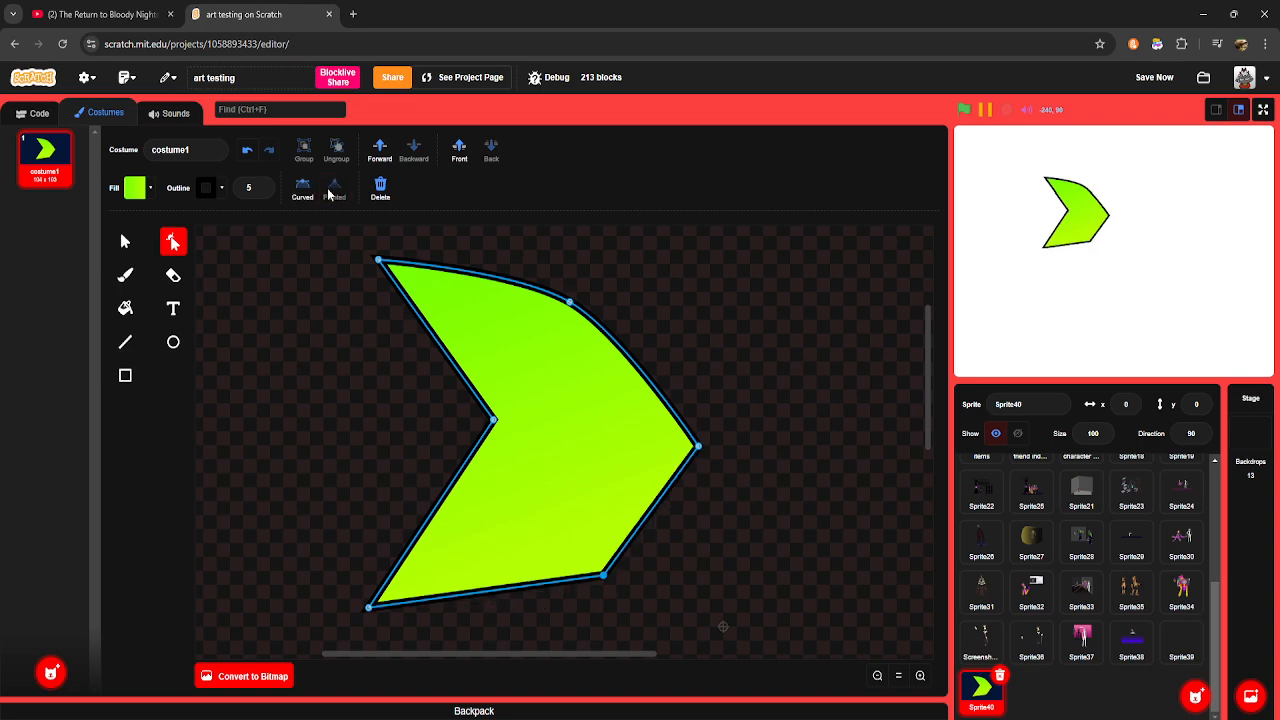
{"action": "left_click", "coordinate": [301, 192]}
{"action": "left_click", "coordinate": [331, 194]}
{"action": "left_click", "coordinate": [308, 194]}
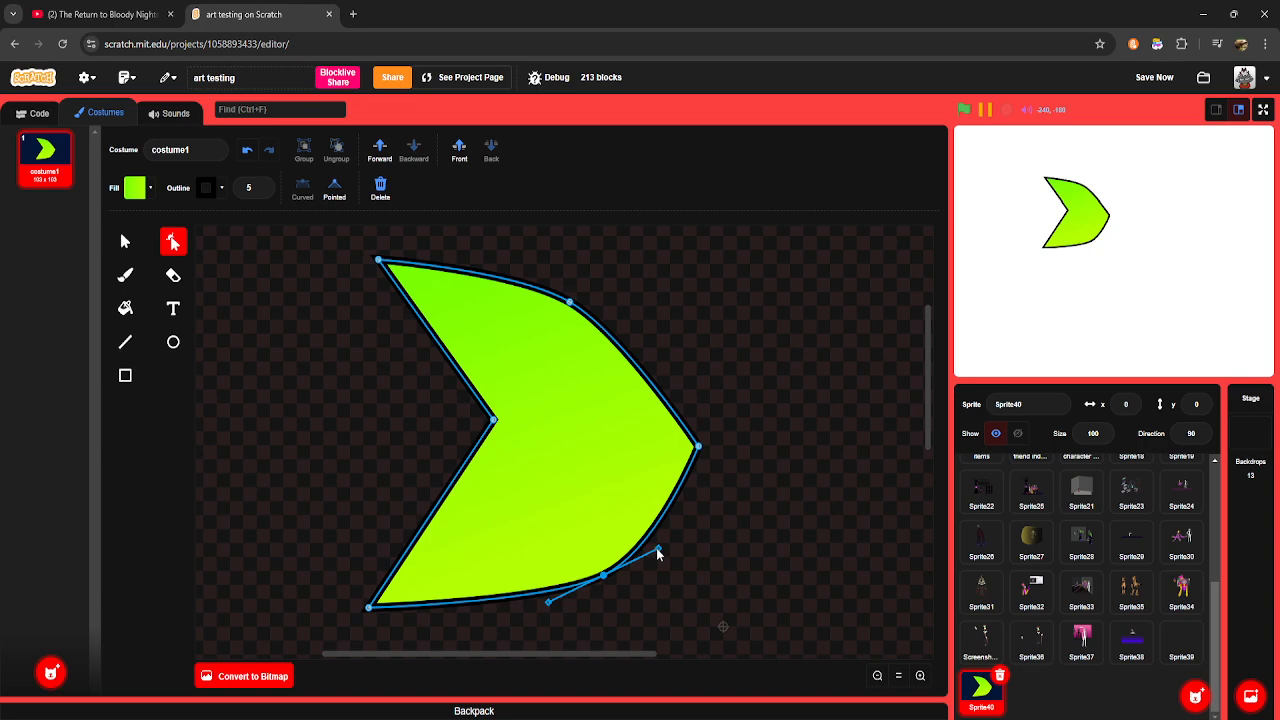
Step: Bend both bulged outer edges inward near the tip by swinging the handles of their curve points
{"action": "left_click_drag", "start_coordinate": [659, 552], "coordinate": [500, 312]}
{"action": "scroll", "coordinate": [566, 437], "scroll_direction": "up", "scroll_amount": 4}
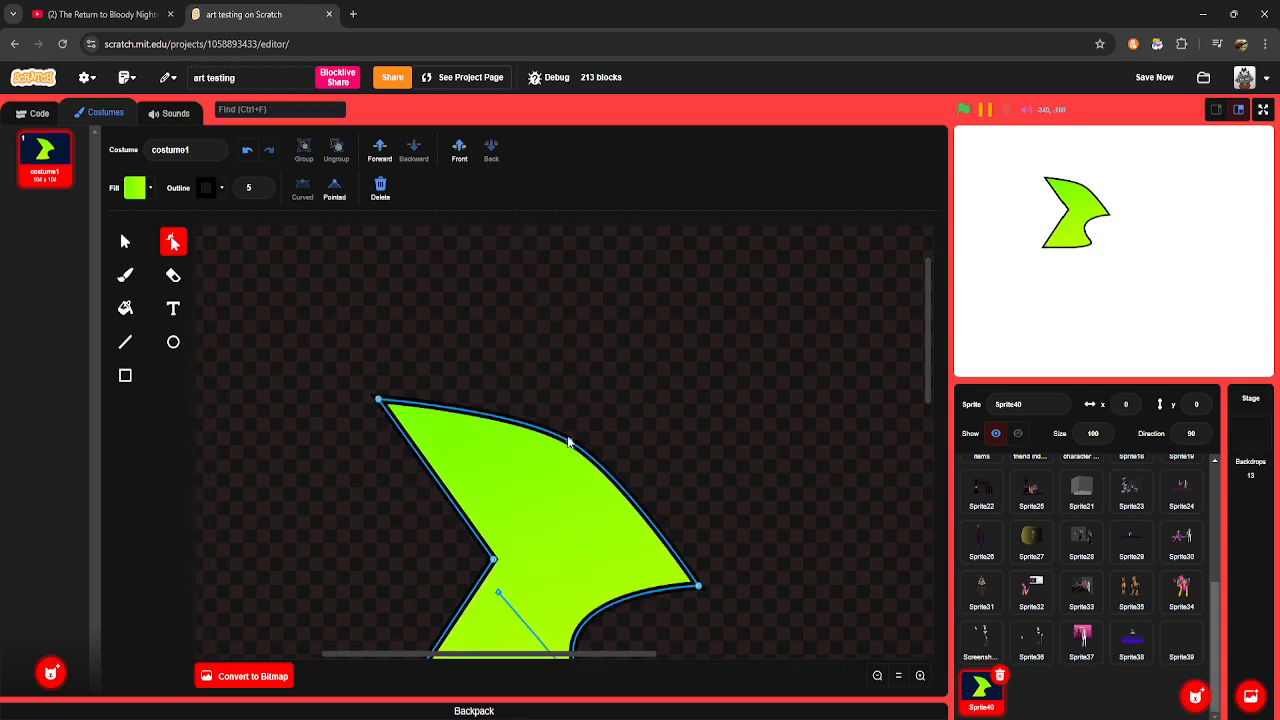
{"action": "left_click", "coordinate": [569, 440]}
{"action": "scroll", "coordinate": [570, 439], "scroll_direction": "down", "scroll_amount": 2}
{"action": "left_click_drag", "start_coordinate": [624, 336], "coordinate": [543, 449]}
{"action": "left_click", "coordinate": [716, 410]}
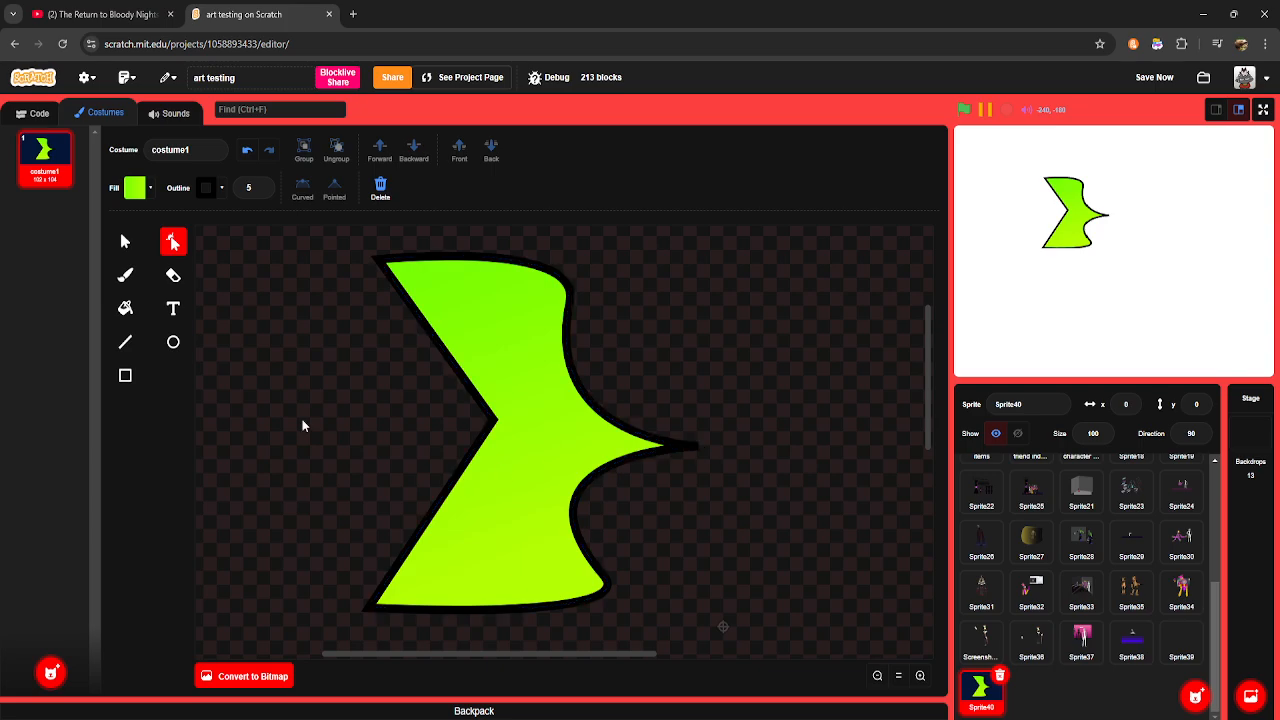
Step: Rotate the whole green shape about a quarter turn counterclockwise so that its tip points up
{"action": "left_click", "coordinate": [125, 241]}
{"action": "left_click", "coordinate": [544, 545]}
{"action": "left_click_drag", "start_coordinate": [533, 625], "coordinate": [743, 414]}
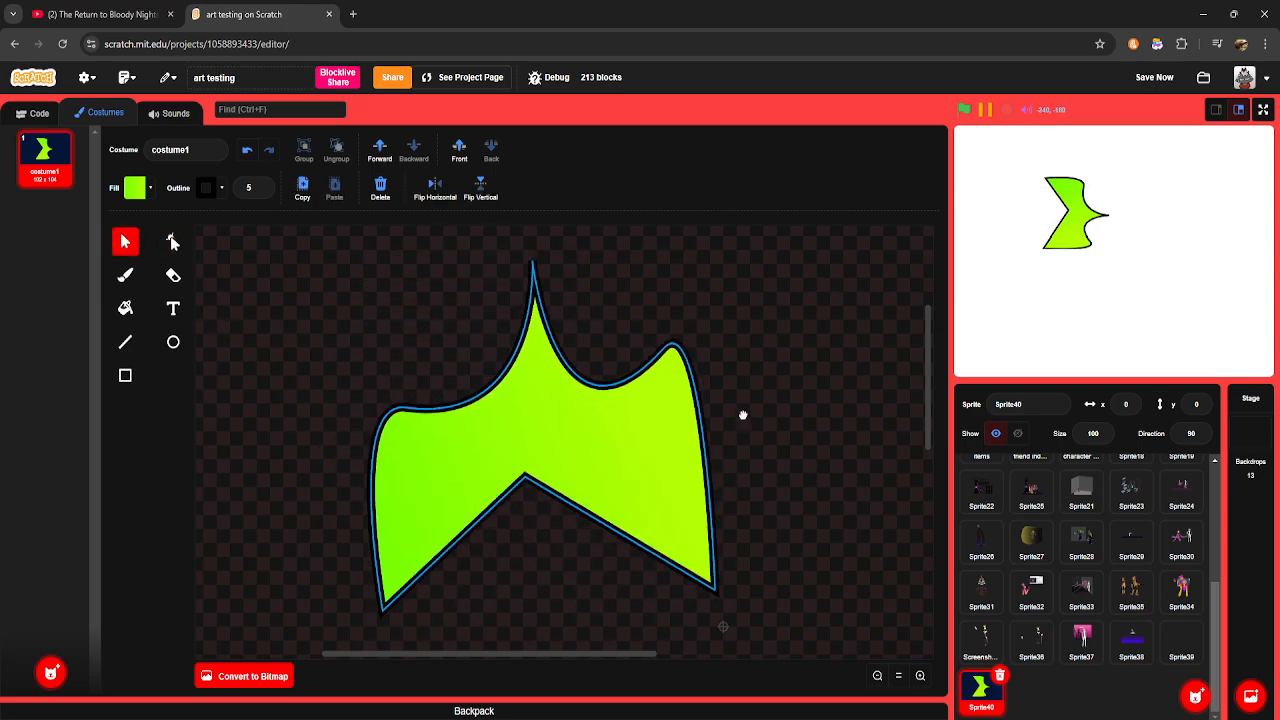
{"action": "left_click", "coordinate": [770, 421]}
Step: Undo the rotation and all curve edits back to the straight-edged arrowhead
{"action": "key", "text": "ctrl+z"}
{"action": "key", "text": "ctrl+z"}
{"action": "key", "text": "ctrl+z"}
{"action": "key", "text": "ctrl+z"}
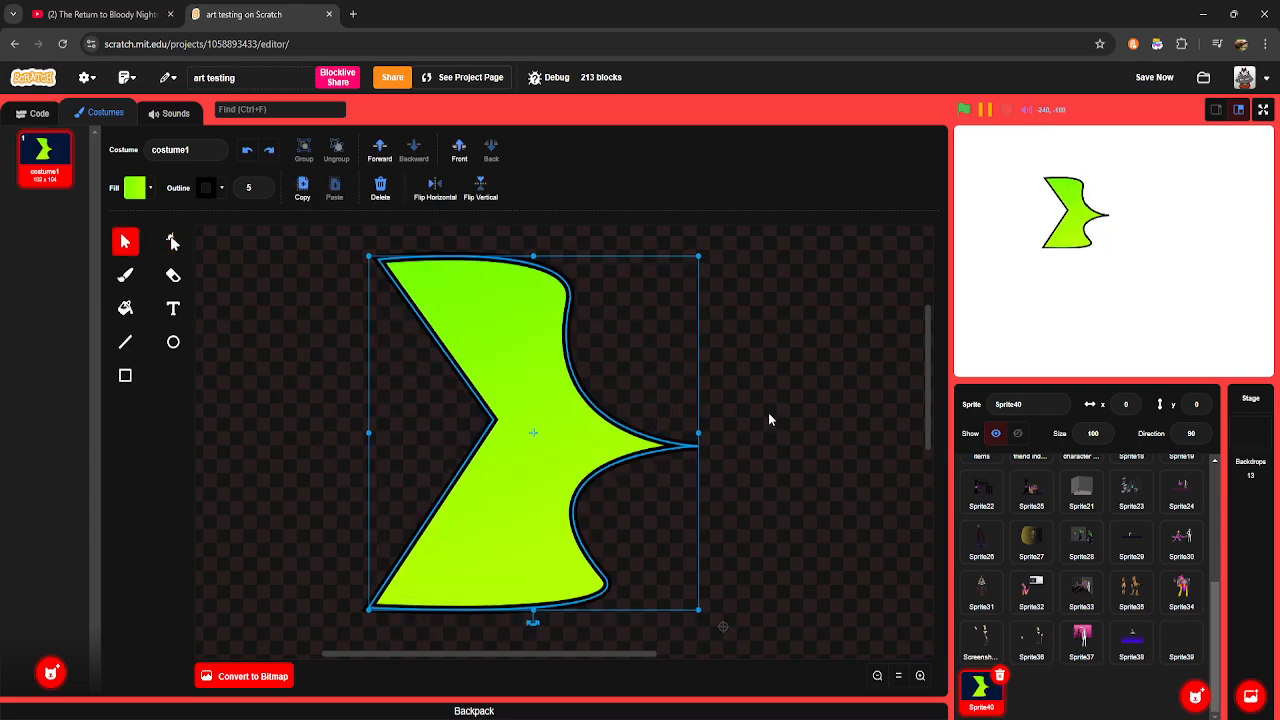
{"action": "key", "text": "ctrl+z"}
{"action": "key", "text": "ctrl+z"}
{"action": "key", "text": "ctrl+z"}
{"action": "key", "text": "ctrl+z"}
{"action": "key", "text": "ctrl+z"}
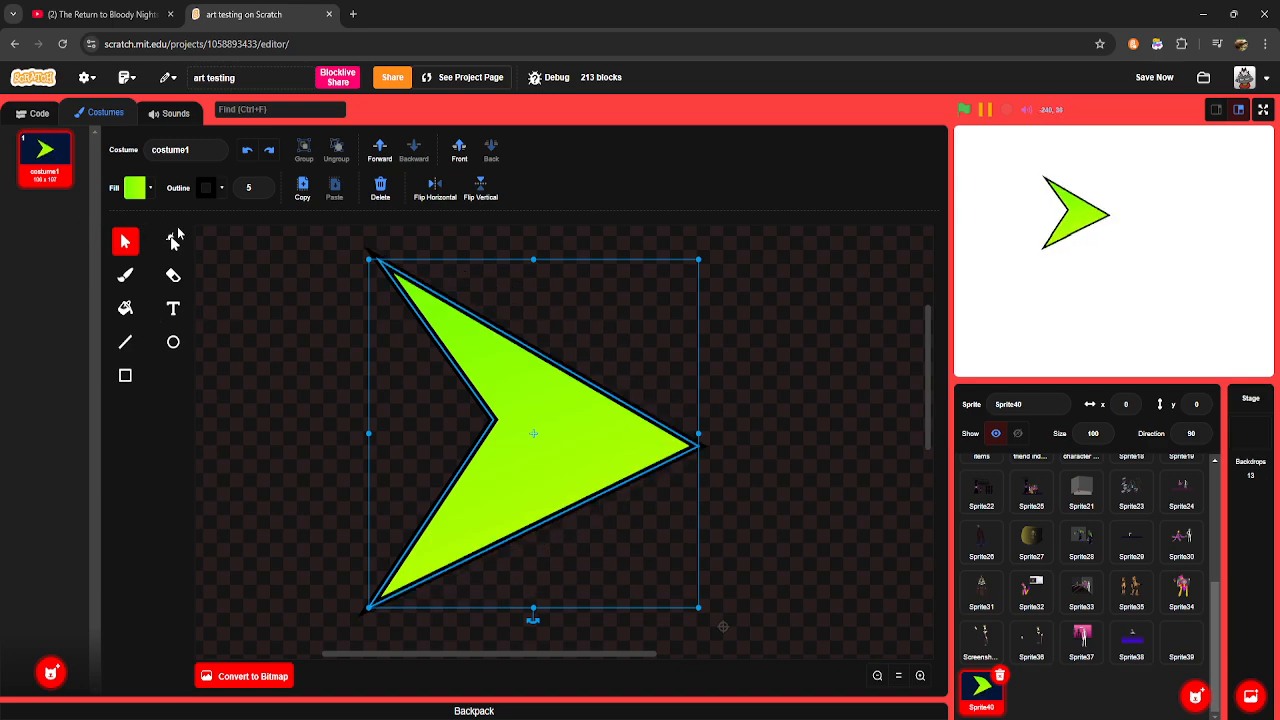
Step: Redo and undo the arrowhead's upper bulge twice to demonstrate the history controls
{"action": "left_click", "coordinate": [266, 151]}
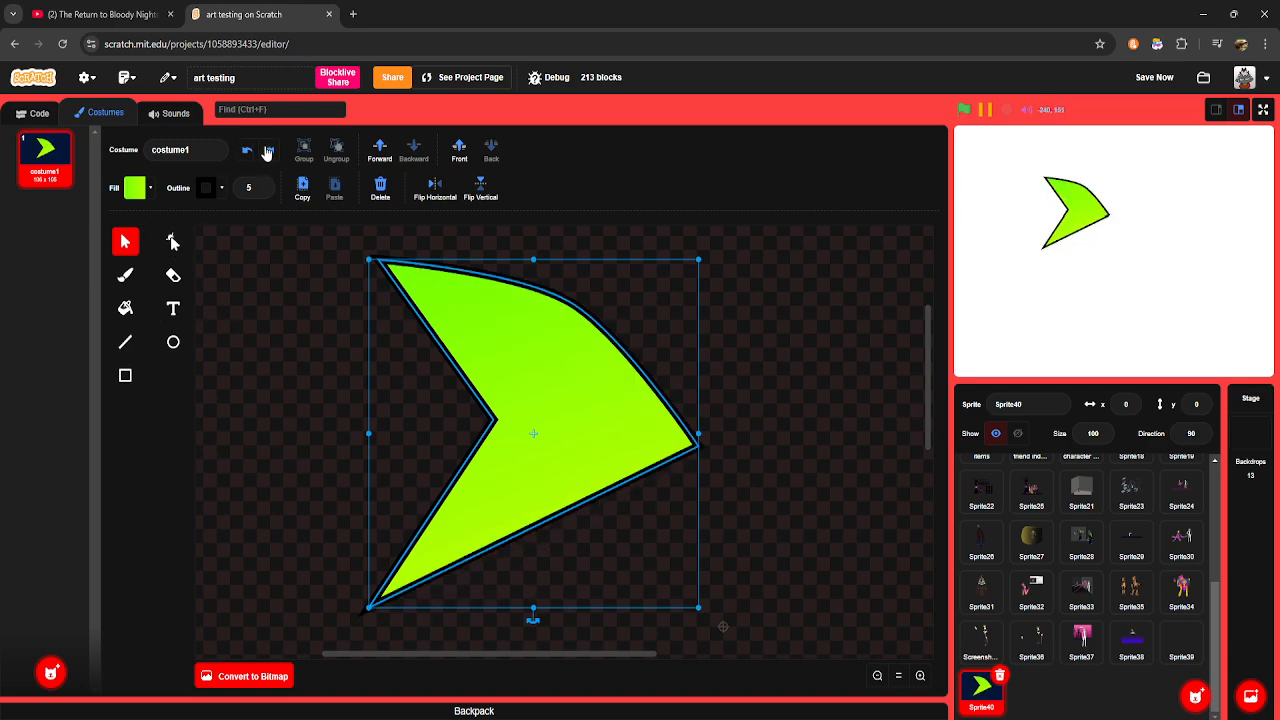
{"action": "left_click", "coordinate": [246, 151]}
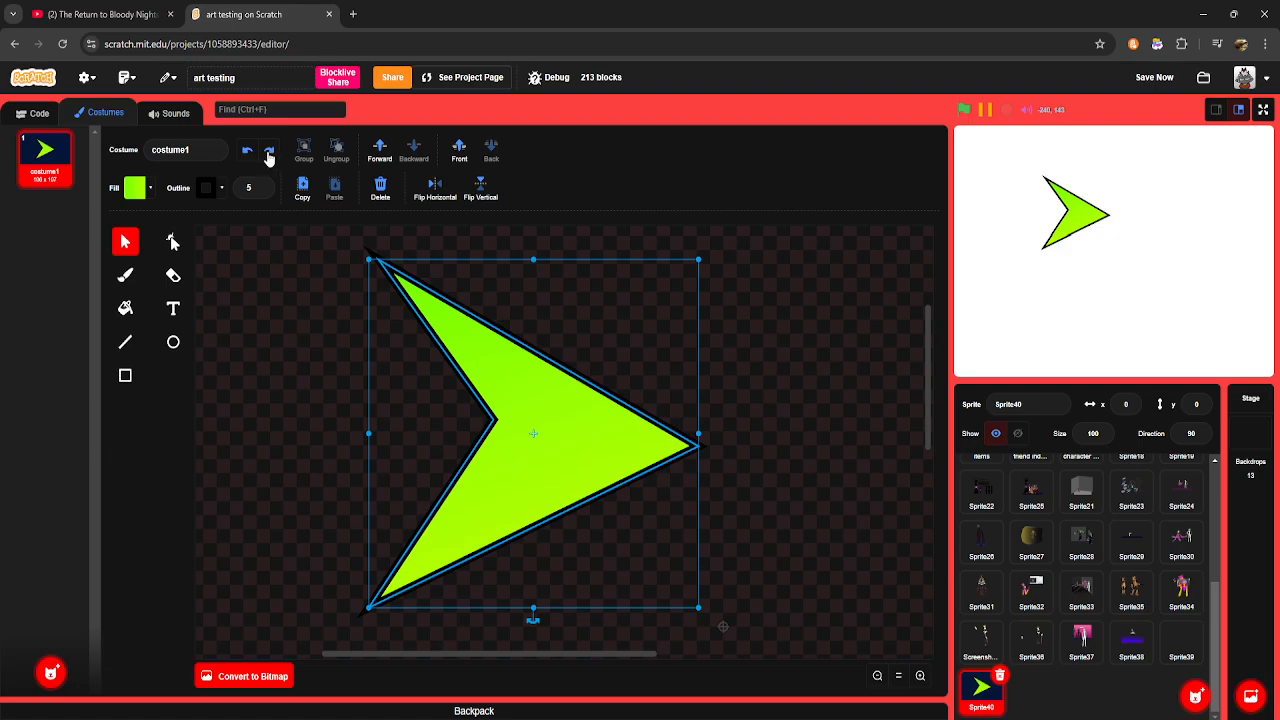
{"action": "left_click", "coordinate": [266, 152]}
{"action": "left_click", "coordinate": [246, 151]}
Step: Bulge the arrowhead's upper edge outward with a curve point, and place a wide green rectangle across its notch
{"action": "left_click", "coordinate": [173, 242]}
{"action": "left_click_drag", "start_coordinate": [516, 340], "coordinate": [582, 271]}
{"action": "left_click", "coordinate": [125, 376]}
{"action": "left_click_drag", "start_coordinate": [280, 310], "coordinate": [543, 406]}
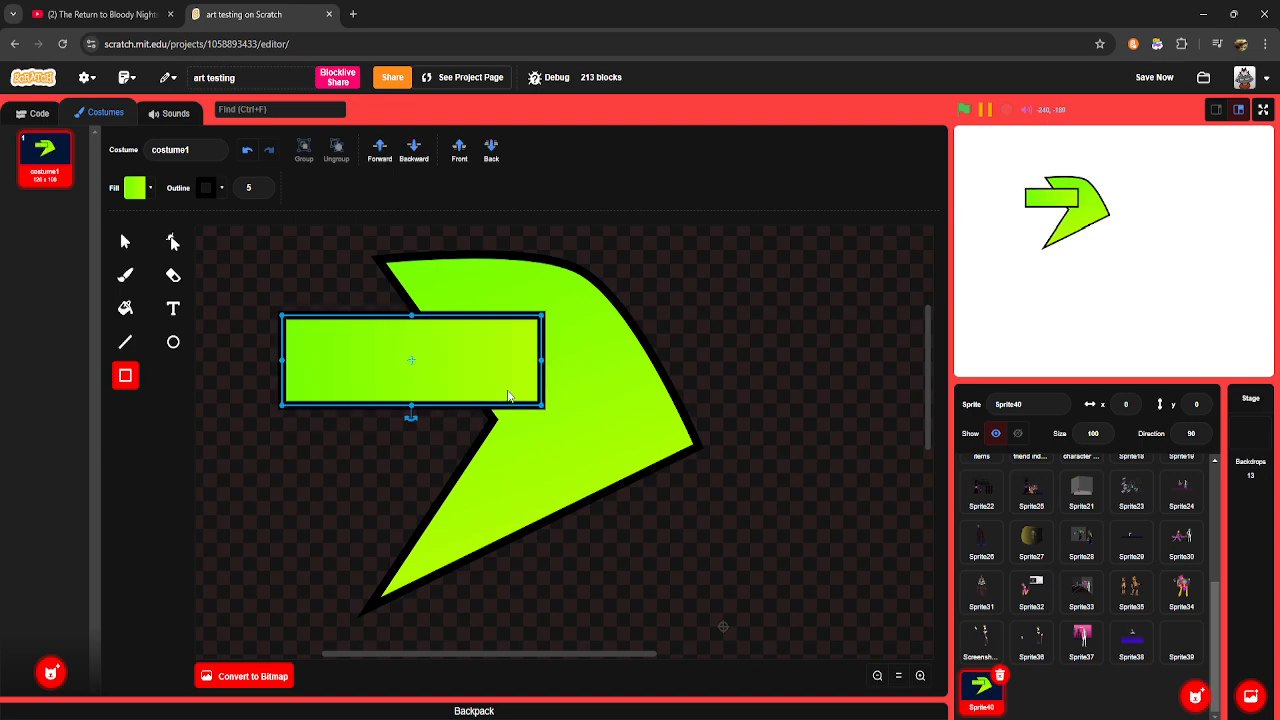
{"action": "left_click_drag", "start_coordinate": [412, 358], "coordinate": [442, 416]}
Step: Pinch the middle of the rectangle's two long edges inward with curve points and send it behind the arrowhead
{"action": "left_click", "coordinate": [172, 242]}
{"action": "left_click_drag", "start_coordinate": [434, 362], "coordinate": [437, 401]}
{"action": "left_click_drag", "start_coordinate": [441, 471], "coordinate": [437, 440]}
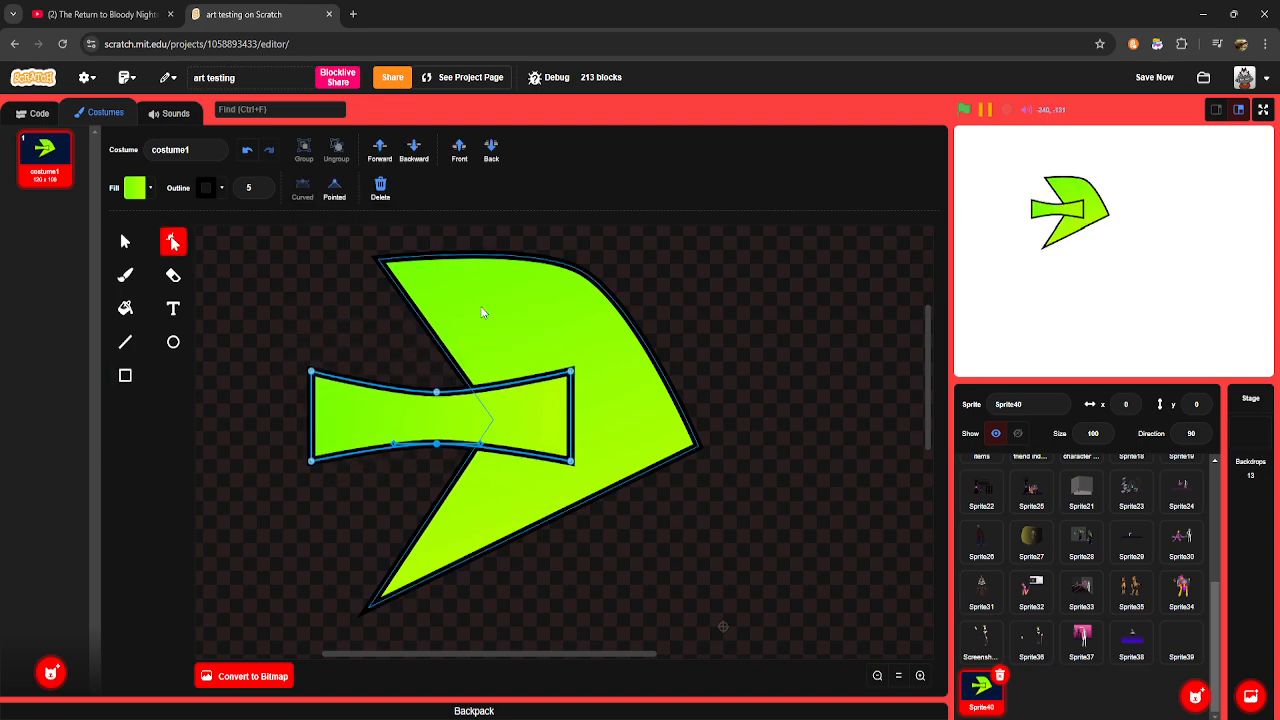
{"action": "left_click", "coordinate": [491, 150]}
Step: Add a curve point to the arrowhead's lower outer edge and pull it outward into a rounded bulge
{"action": "left_click", "coordinate": [601, 490]}
{"action": "left_click_drag", "start_coordinate": [601, 490], "coordinate": [621, 562]}
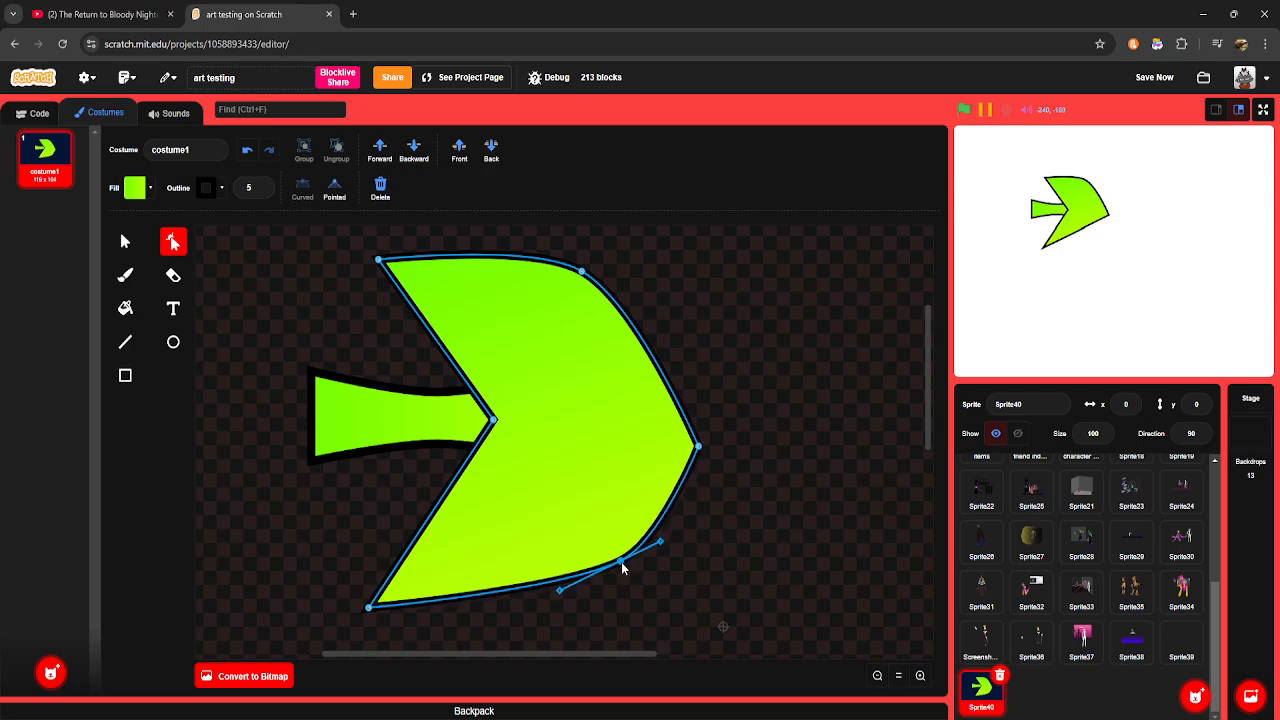
{"action": "left_click", "coordinate": [366, 252]}
Step: Examine the editable points of the large body and the pinched tail piece with the Reshape tool
{"action": "left_click", "coordinate": [127, 246]}
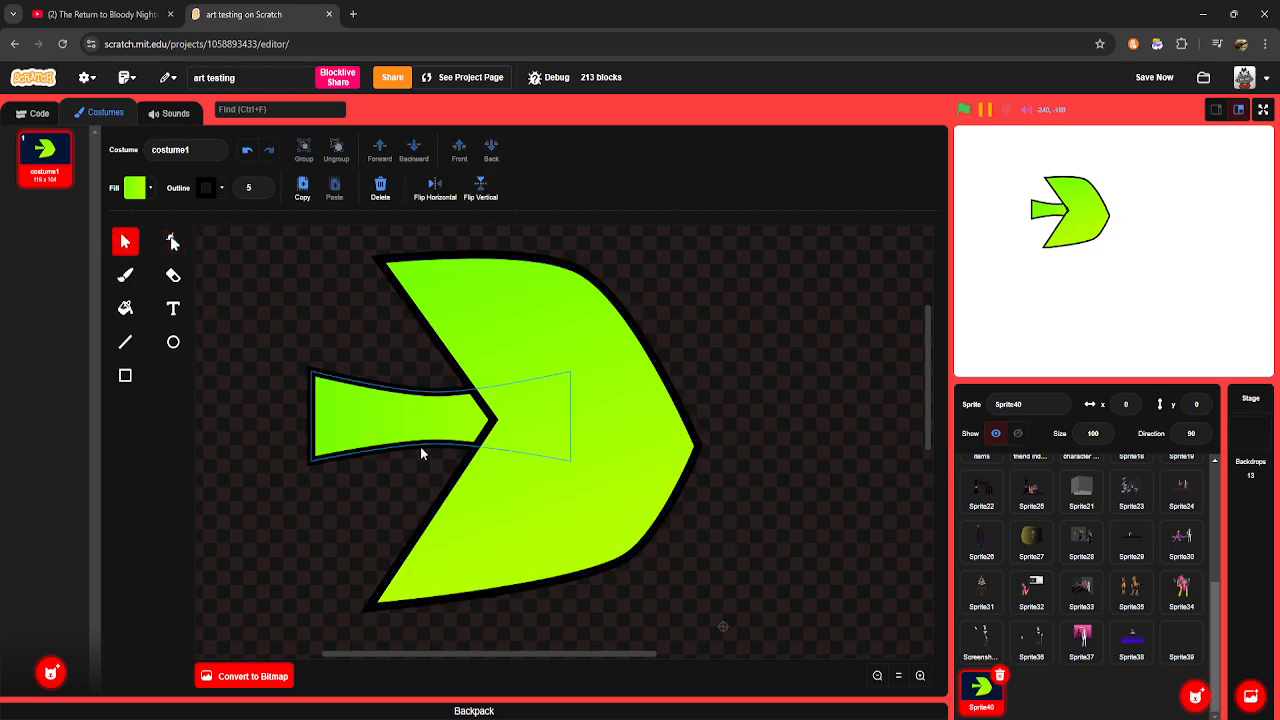
{"action": "left_click", "coordinate": [173, 238]}
{"action": "left_click", "coordinate": [435, 317]}
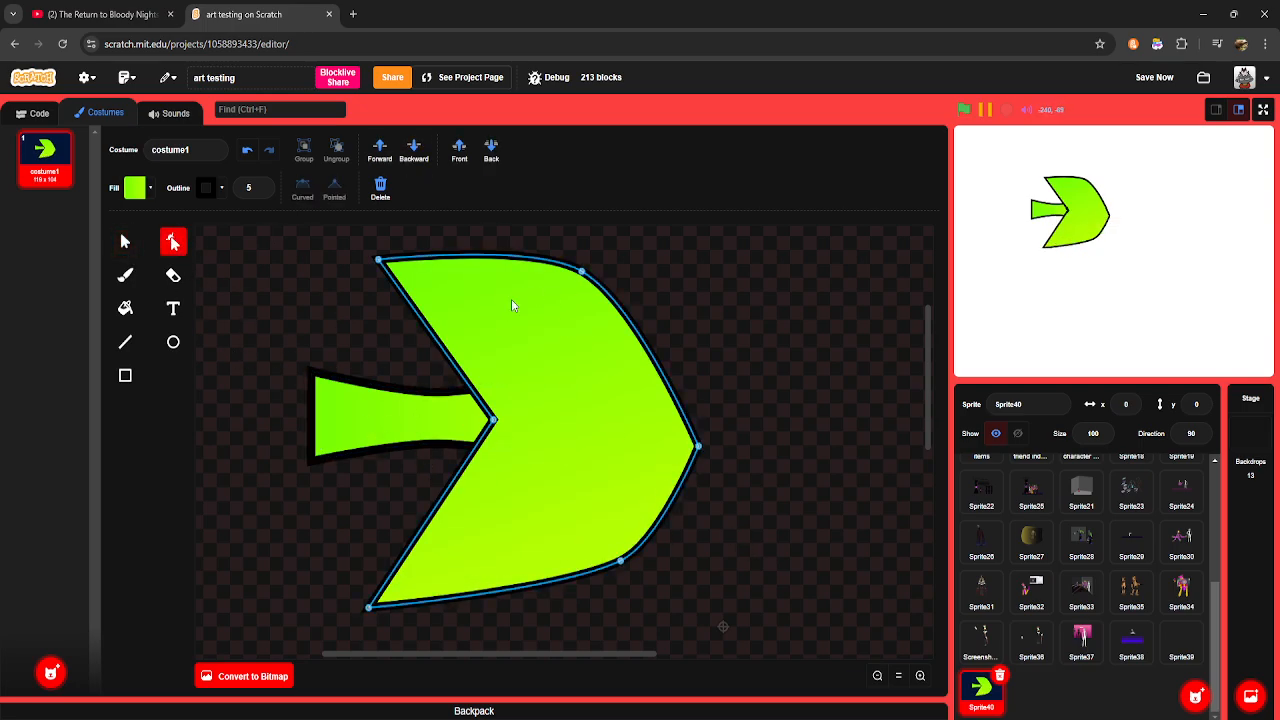
{"action": "left_click", "coordinate": [446, 411]}
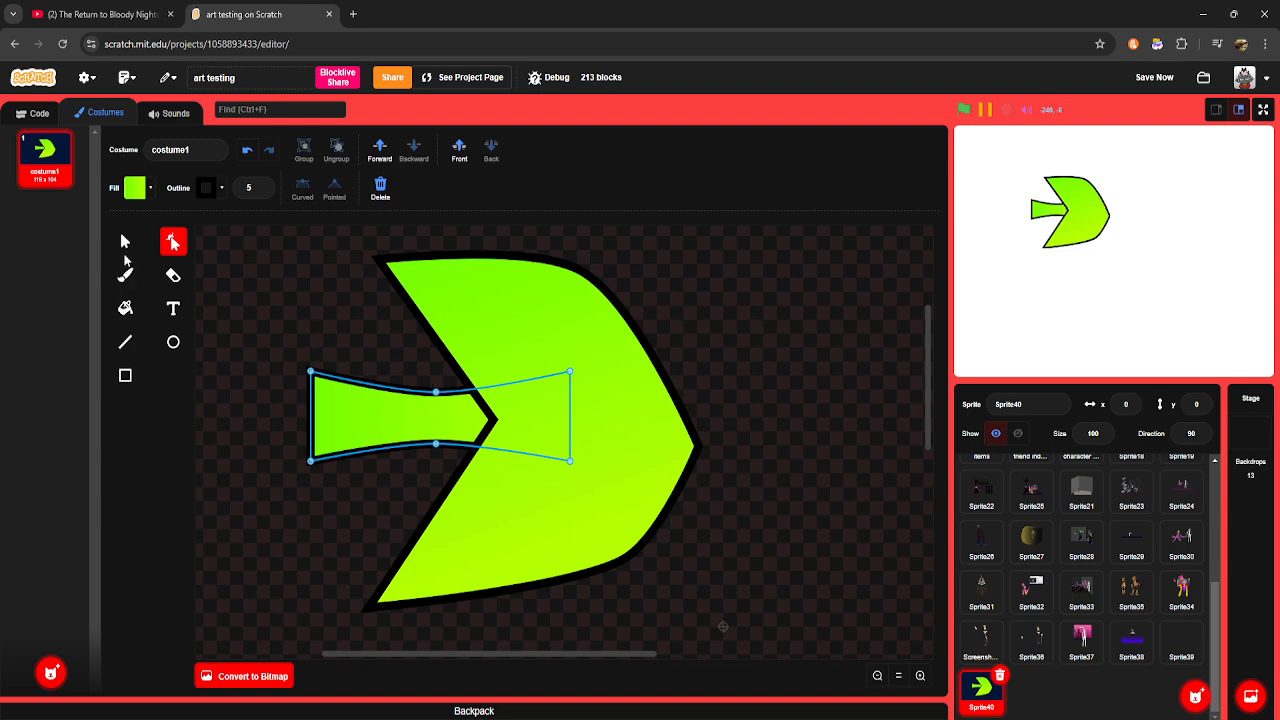
Step: Delete every shape from the canvas
{"action": "left_click", "coordinate": [124, 247]}
{"action": "key", "text": "ctrl+a"}
{"action": "key", "text": "Delete"}
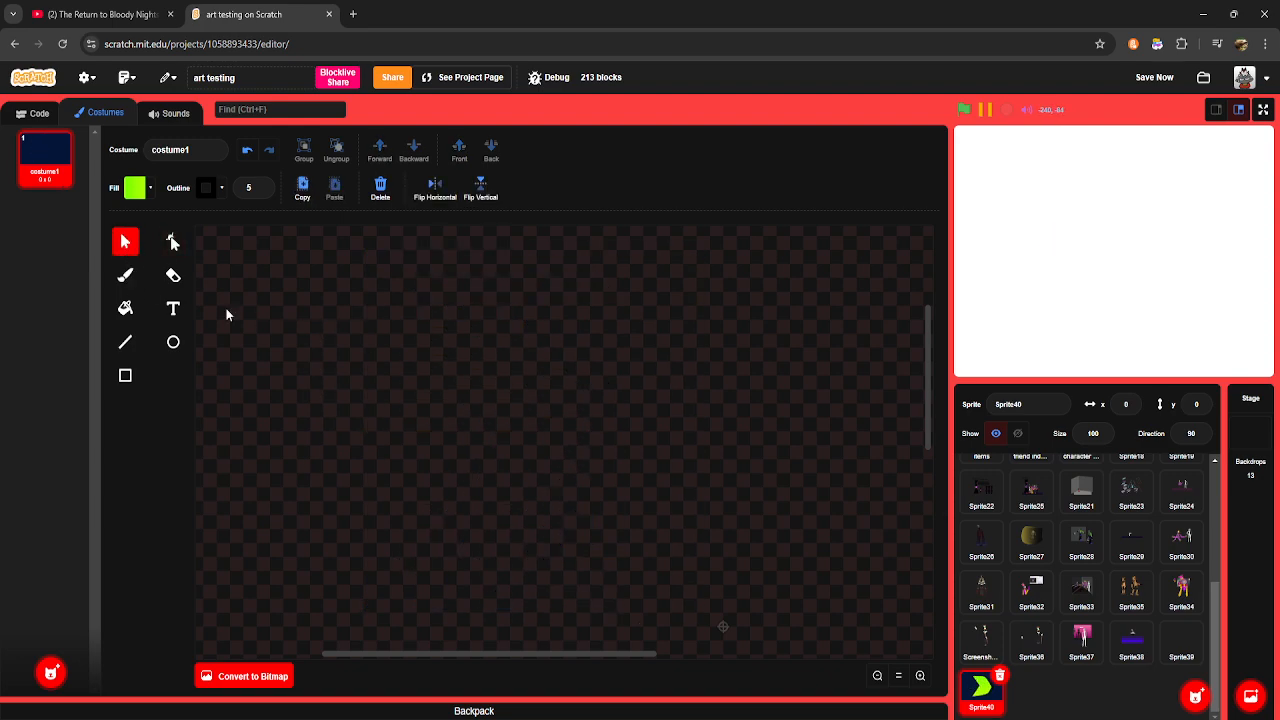
Step: Draw a green gradient rectangle and a longer, thin green bar above it
{"action": "left_click", "coordinate": [125, 388]}
{"action": "left_click_drag", "start_coordinate": [365, 331], "coordinate": [607, 431]}
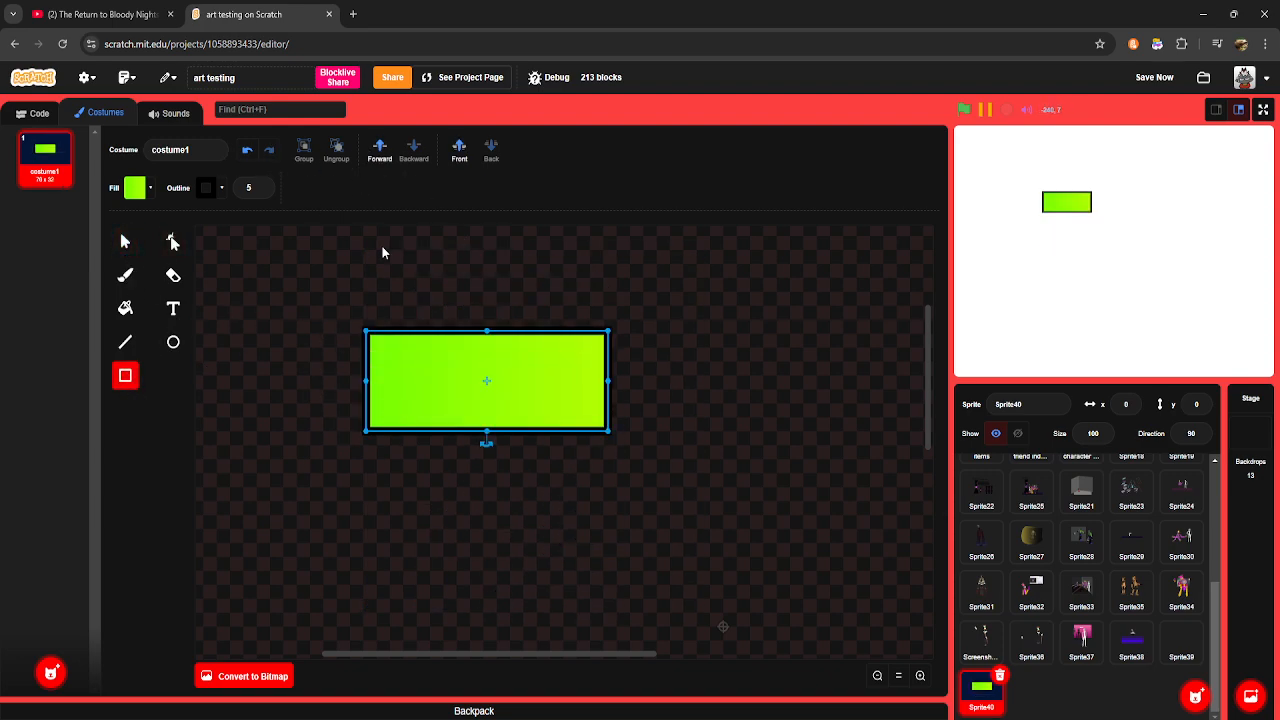
{"action": "scroll", "coordinate": [362, 283], "scroll_direction": "up", "scroll_amount": 2}
{"action": "scroll", "coordinate": [360, 334], "scroll_direction": "up", "scroll_amount": 2}
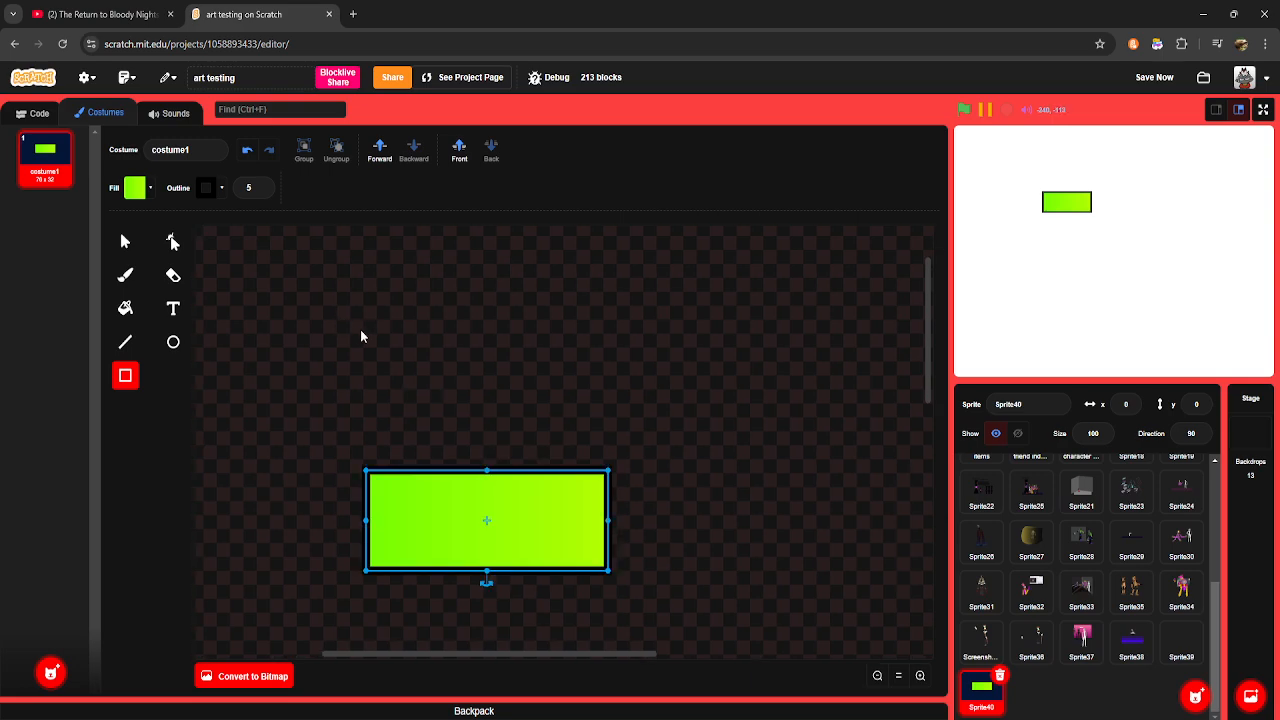
{"action": "mouse_move", "coordinate": [346, 318]}
{"action": "left_mouse_down"}
{"action": "mouse_move", "coordinate": [583, 357]}
{"action": "mouse_move", "coordinate": [724, 350]}
{"action": "mouse_move", "coordinate": [677, 402]}
{"action": "left_mouse_up"}
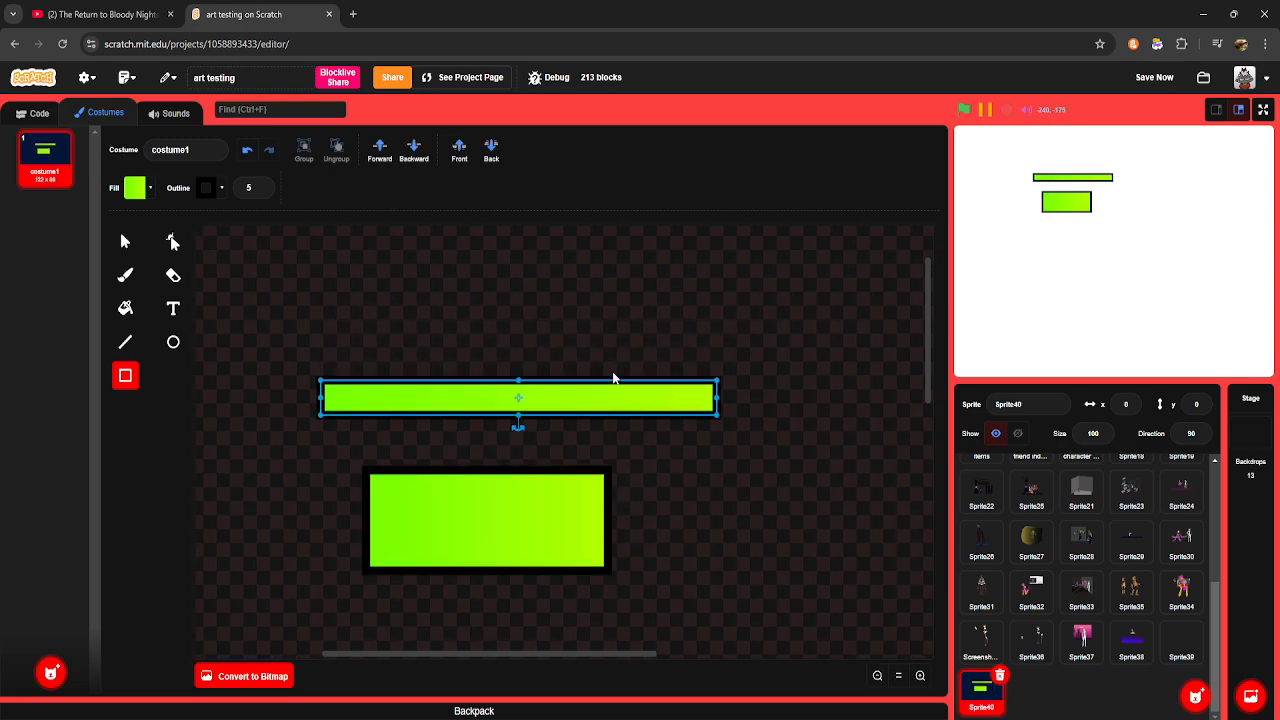
Step: Copy the thin green bar, paste a duplicate, and undo the paste
{"action": "left_click", "coordinate": [117, 252]}
{"action": "left_click", "coordinate": [346, 317]}
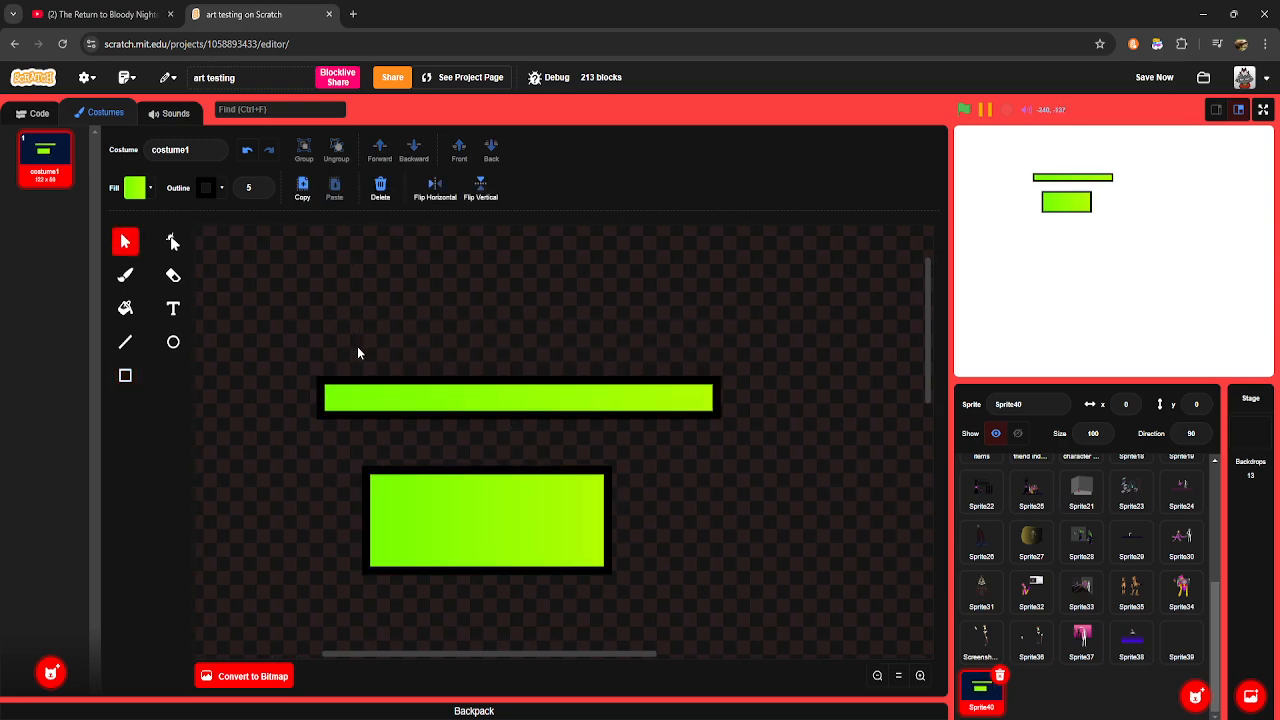
{"action": "left_click", "coordinate": [378, 388]}
{"action": "left_click", "coordinate": [336, 188]}
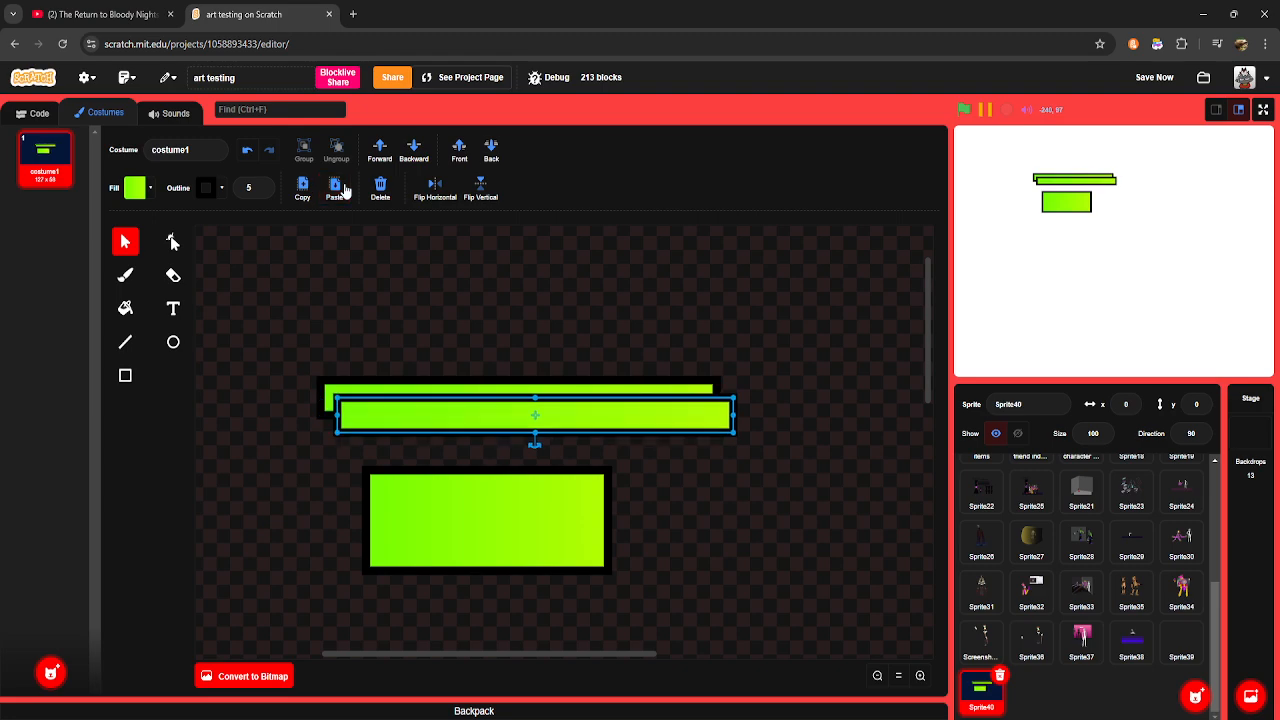
{"action": "key", "text": "ctrl+z"}
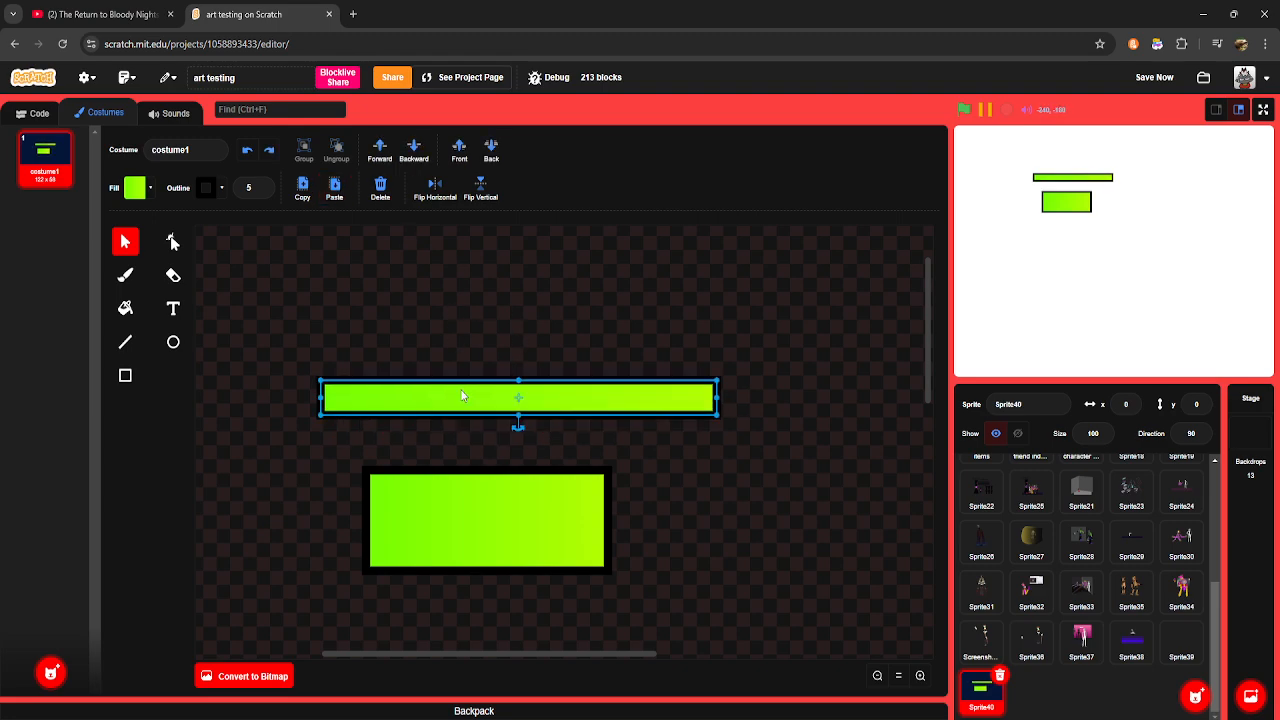
Step: Paste another copy of the thin bar, move it up and left of the original, and delete it
{"action": "left_click", "coordinate": [463, 329]}
{"action": "key", "text": "ctrl+v"}
{"action": "left_click_drag", "start_coordinate": [571, 431], "coordinate": [421, 350]}
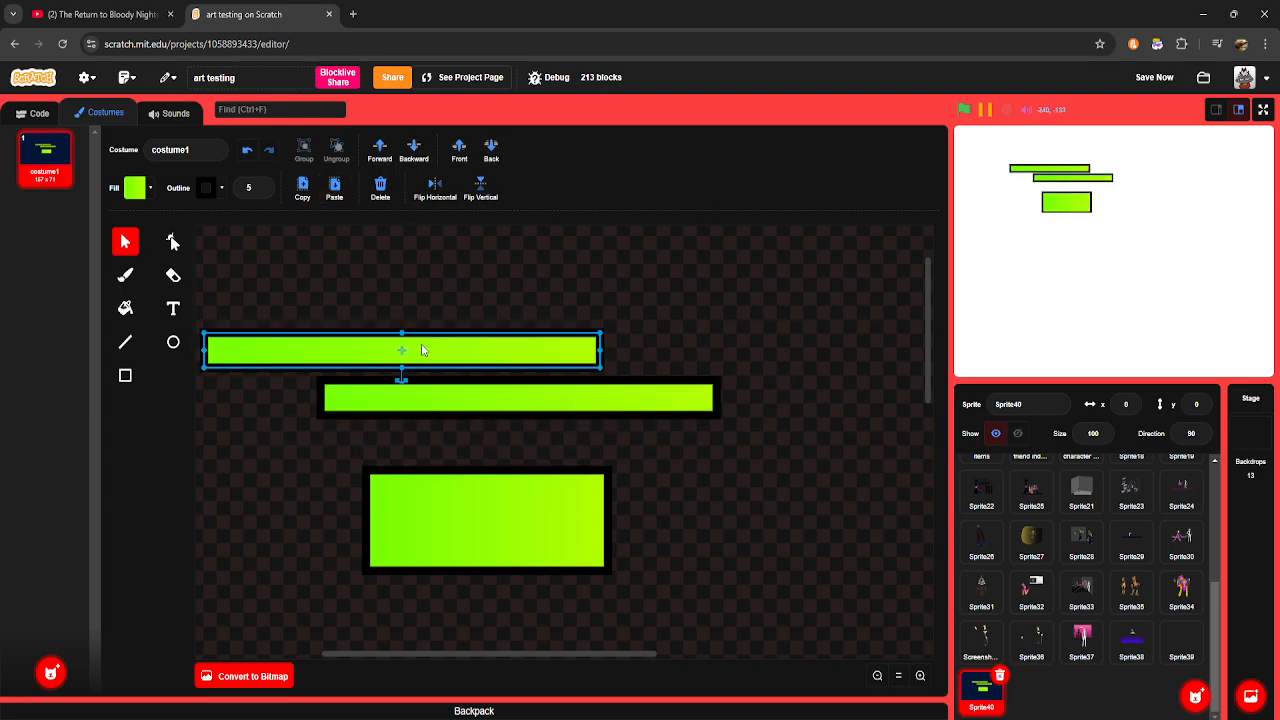
{"action": "left_click", "coordinate": [421, 346]}
{"action": "key", "text": "Delete"}
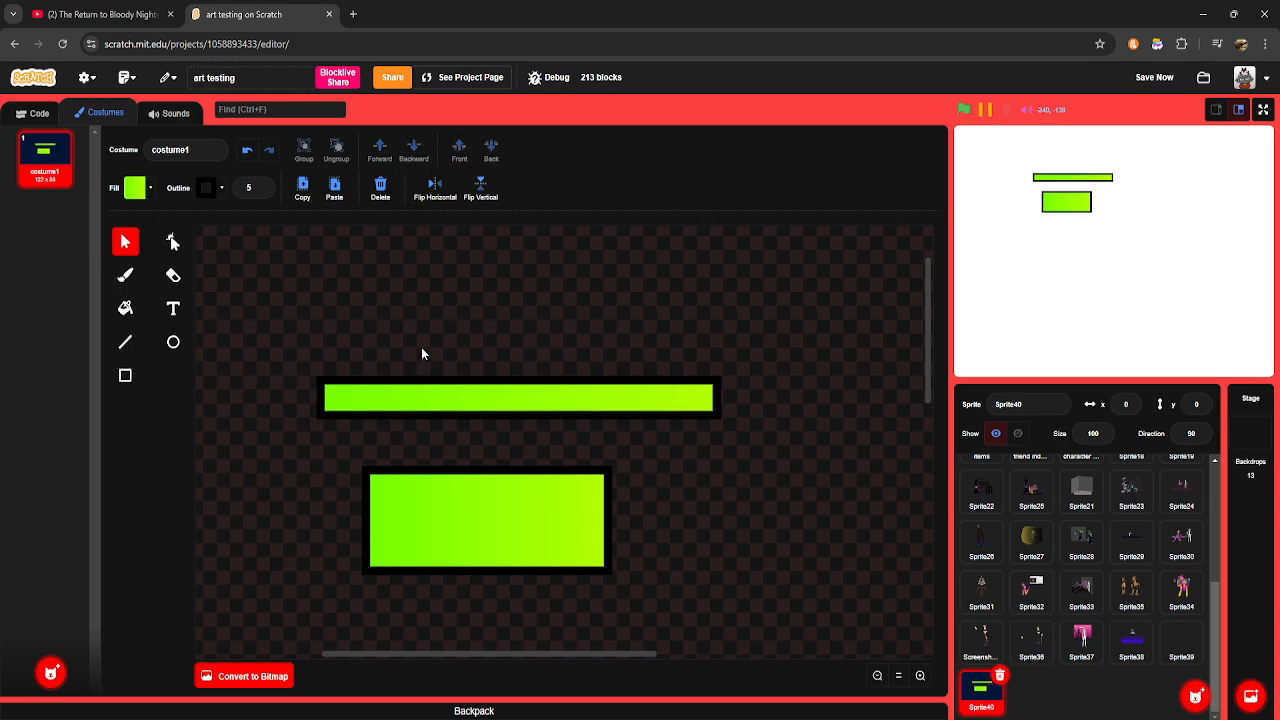
Step: Delete the thin green bar and undo the deletion, twice, leaving the bar selected
{"action": "left_click", "coordinate": [380, 204]}
{"action": "key", "text": "ctrl+z"}
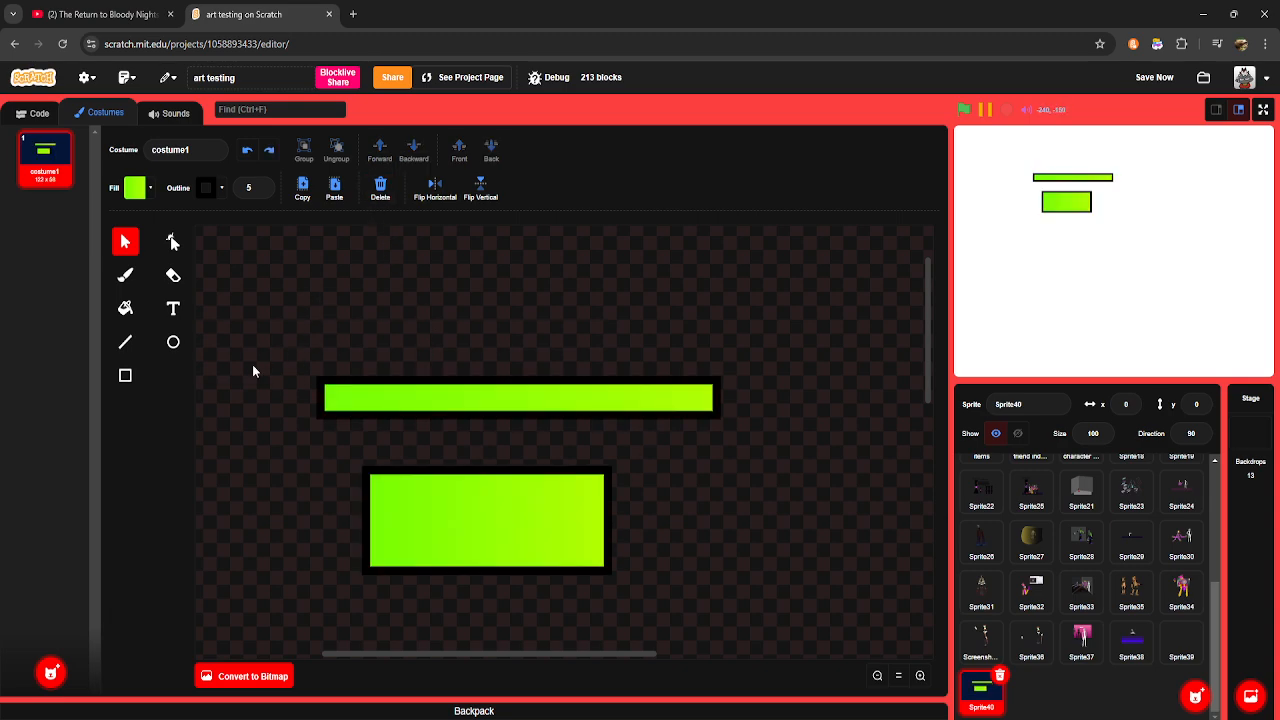
{"action": "left_click", "coordinate": [373, 418]}
{"action": "left_click", "coordinate": [378, 192]}
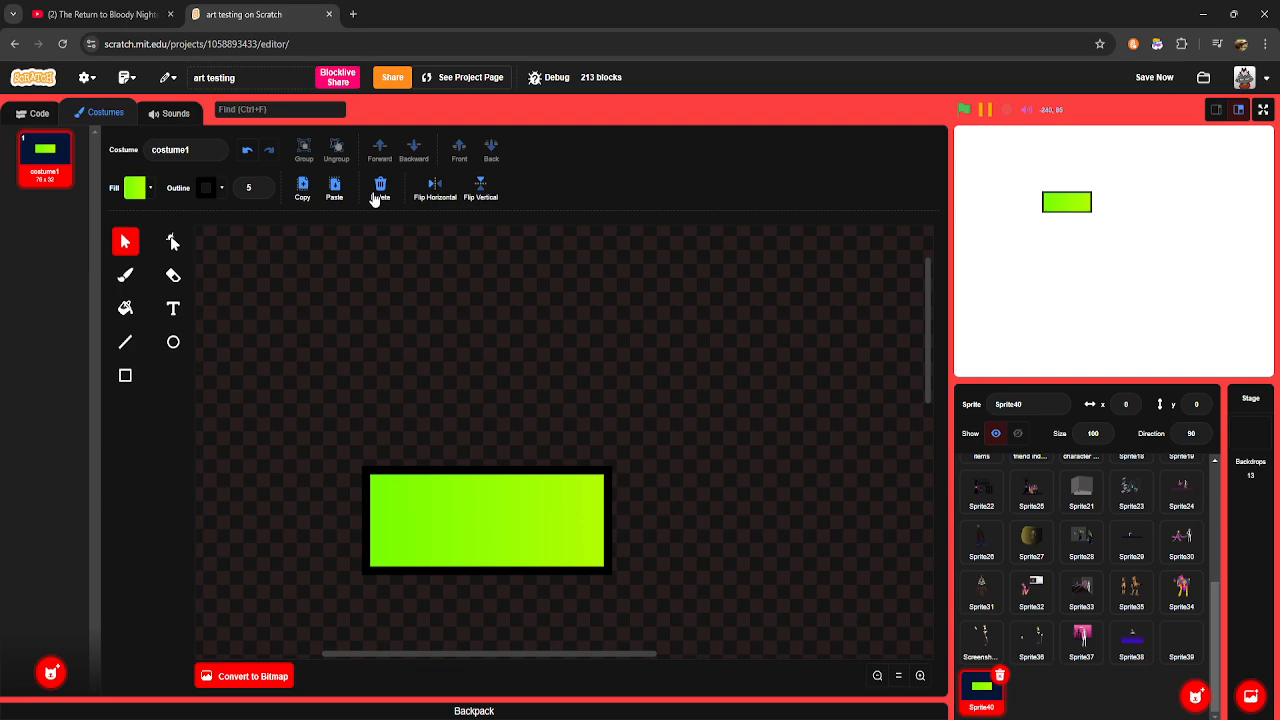
{"action": "key", "text": "ctrl+z"}
{"action": "left_click", "coordinate": [432, 400]}
{"action": "key", "text": "Delete"}
{"action": "key", "text": "ctrl+z"}
{"action": "left_click", "coordinate": [433, 406]}
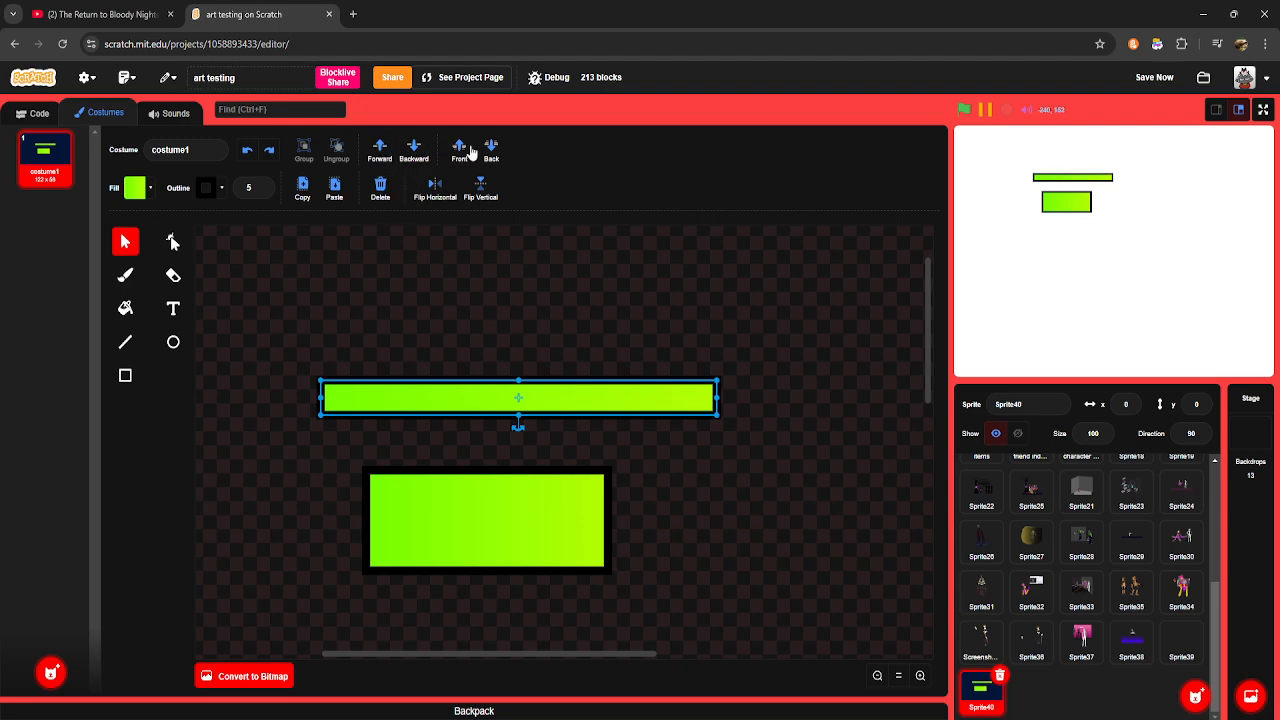
Step: Draw a light blue bar with a black outline above the thin green bar
{"action": "left_click", "coordinate": [125, 374]}
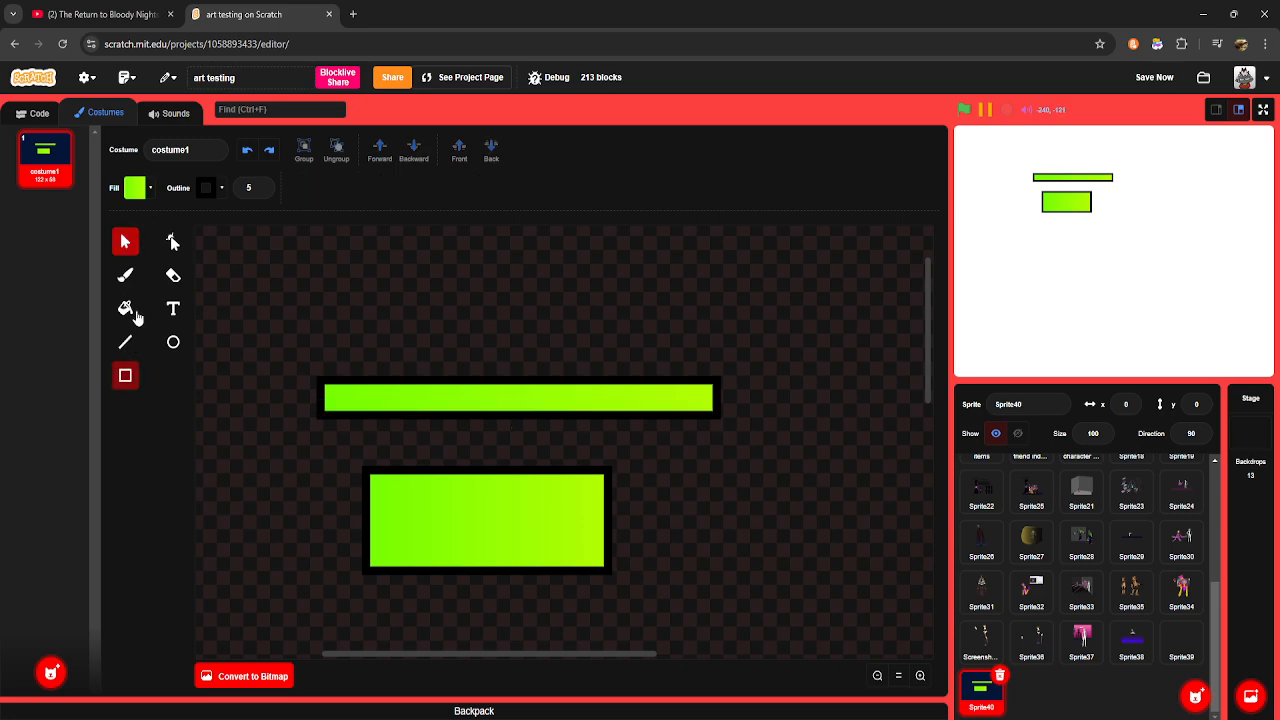
{"action": "left_click", "coordinate": [135, 187]}
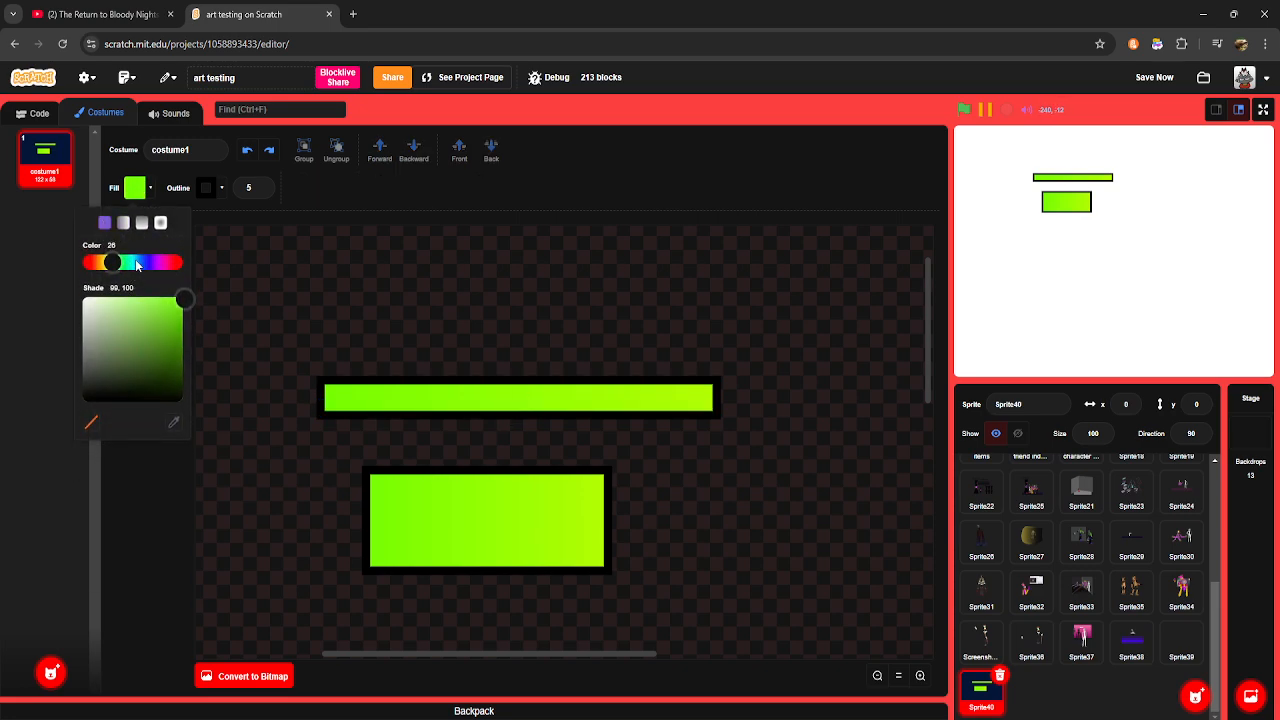
{"action": "left_click", "coordinate": [137, 264]}
{"action": "left_click_drag", "start_coordinate": [281, 298], "coordinate": [558, 345]}
Step: Change the fill of the large lower rectangle to solid red
{"action": "left_click", "coordinate": [125, 243]}
{"action": "left_click", "coordinate": [451, 524]}
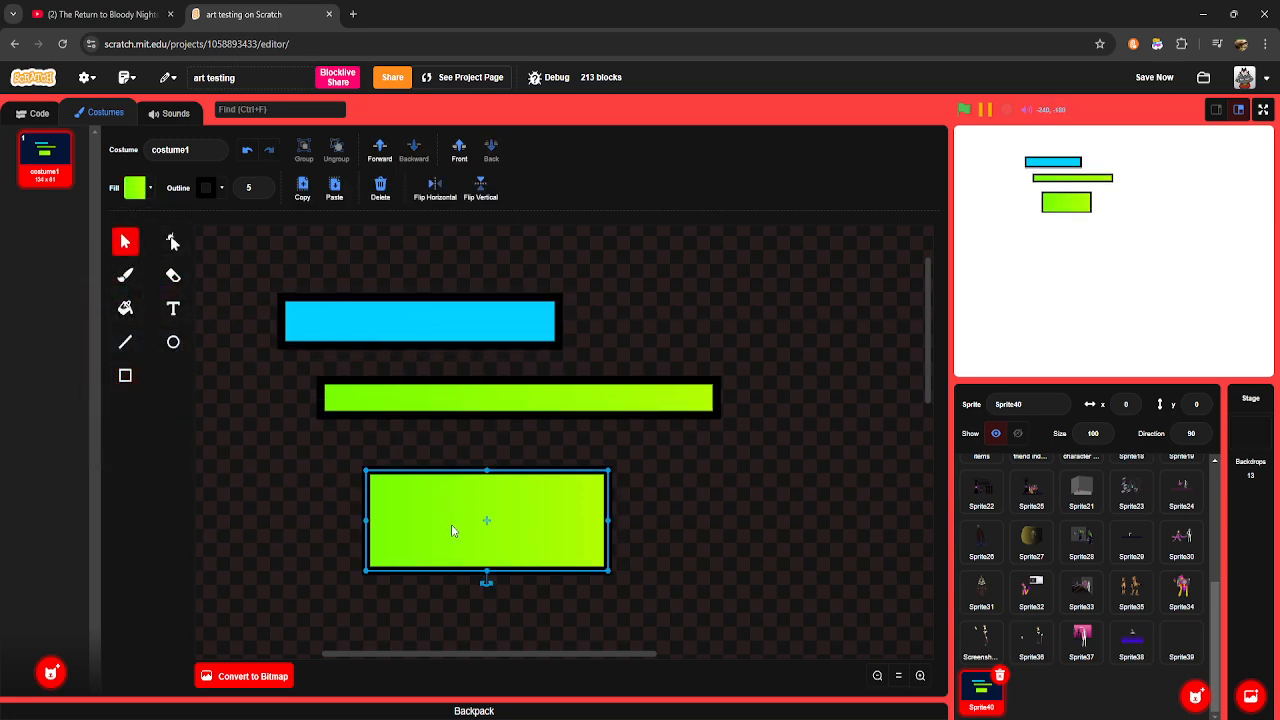
{"action": "left_click", "coordinate": [150, 188]}
{"action": "left_click", "coordinate": [114, 263]}
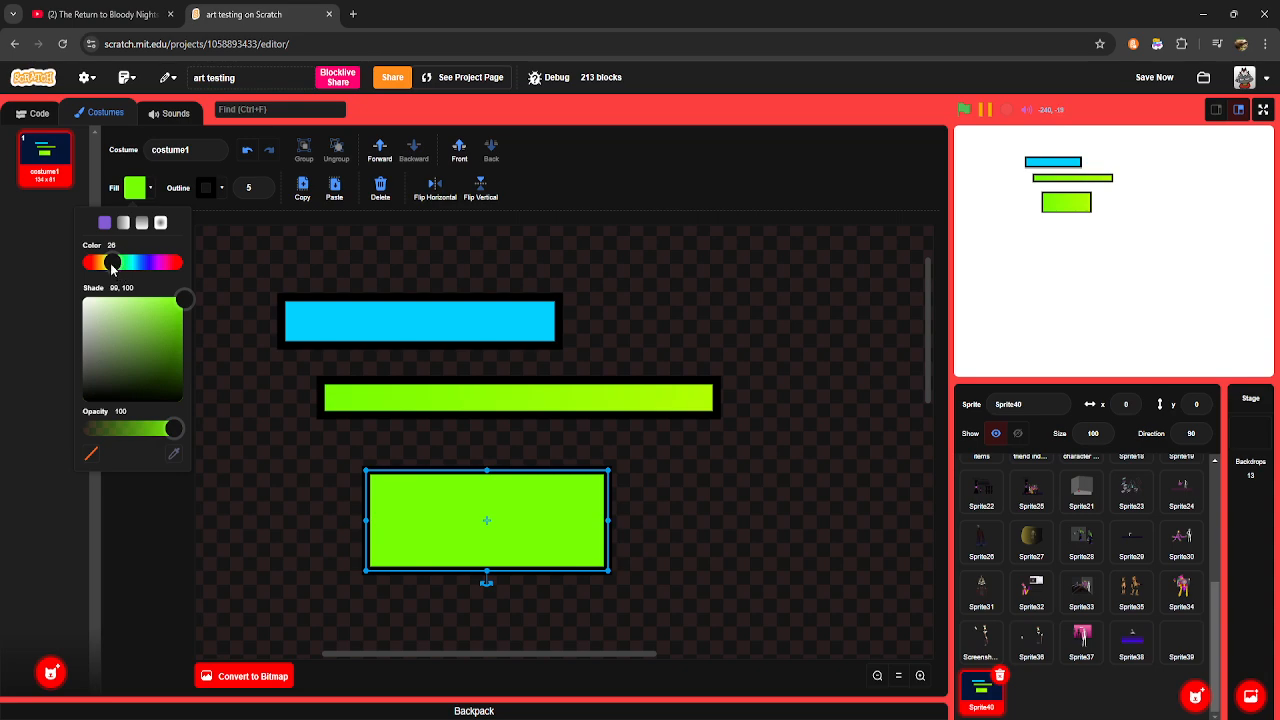
{"action": "left_click_drag", "start_coordinate": [112, 265], "coordinate": [89, 263]}
Step: Change the thin bar's fill to solid dark green with color 26 and shade 100, 34
{"action": "left_click", "coordinate": [470, 398]}
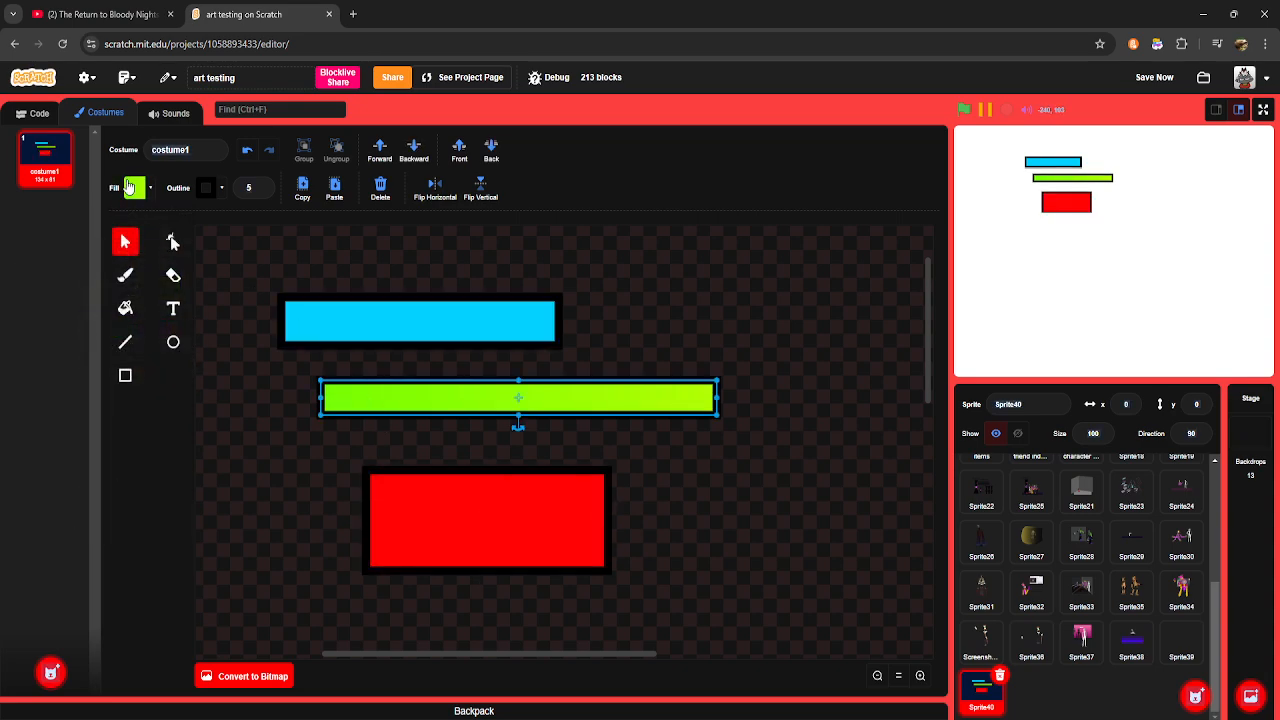
{"action": "left_click", "coordinate": [129, 187]}
{"action": "left_click", "coordinate": [104, 225]}
{"action": "left_click_drag", "start_coordinate": [175, 344], "coordinate": [192, 369]}
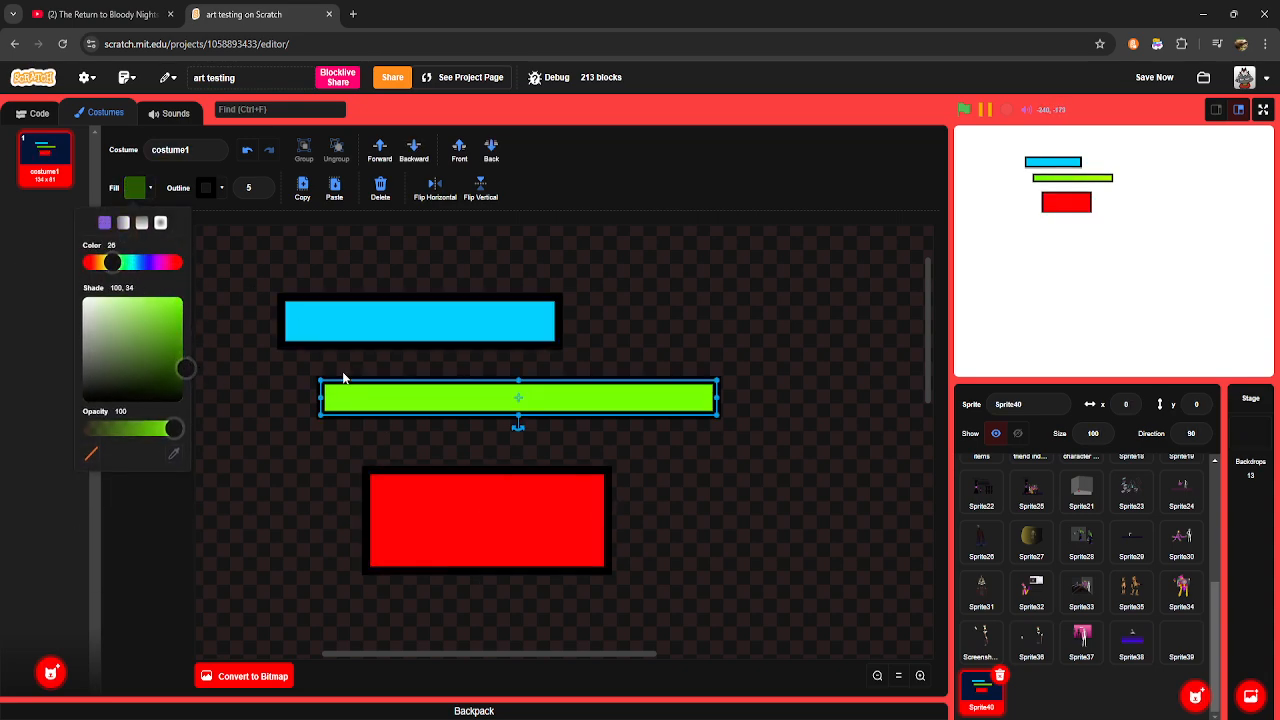
{"action": "left_click", "coordinate": [671, 319]}
Step: Reposition the blue bar and red rectangle around the green bar, and try the Forward and Backward layer ordering
{"action": "left_click_drag", "start_coordinate": [371, 337], "coordinate": [491, 340]}
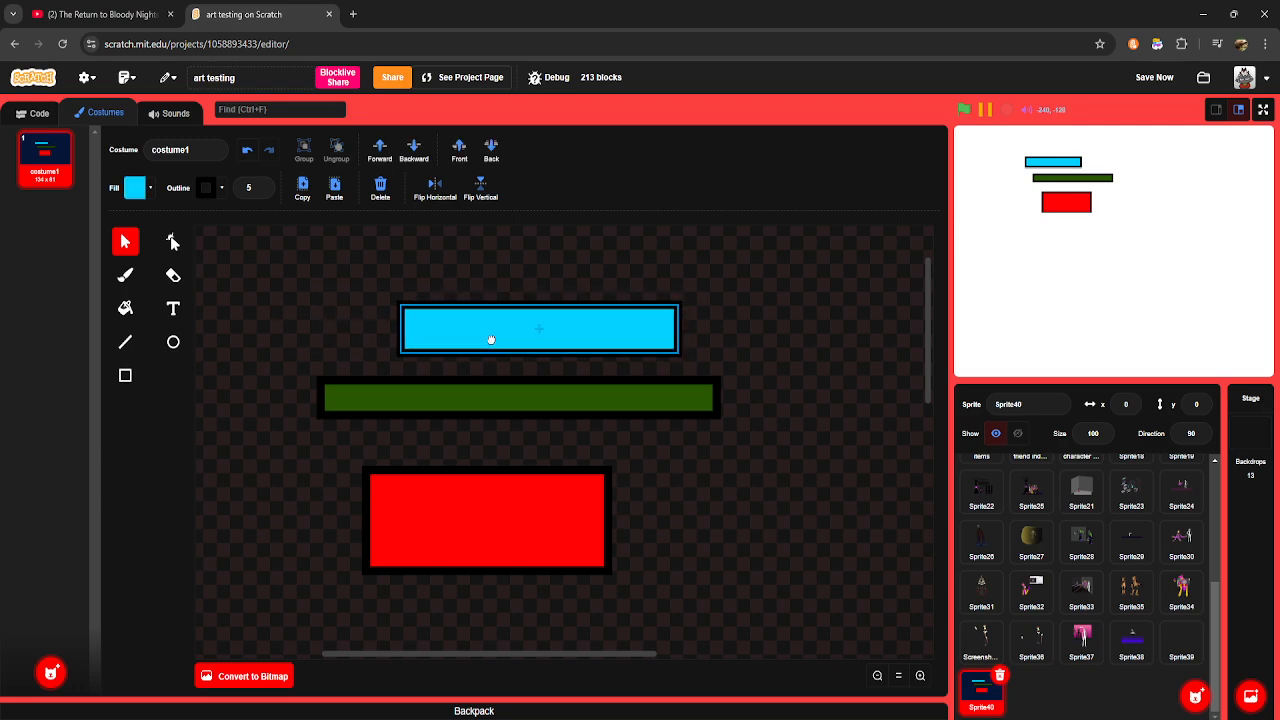
{"action": "left_click_drag", "start_coordinate": [490, 510], "coordinate": [549, 489]}
{"action": "left_click", "coordinate": [381, 150]}
{"action": "left_click_drag", "start_coordinate": [521, 352], "coordinate": [474, 271]}
{"action": "left_click", "coordinate": [414, 150]}
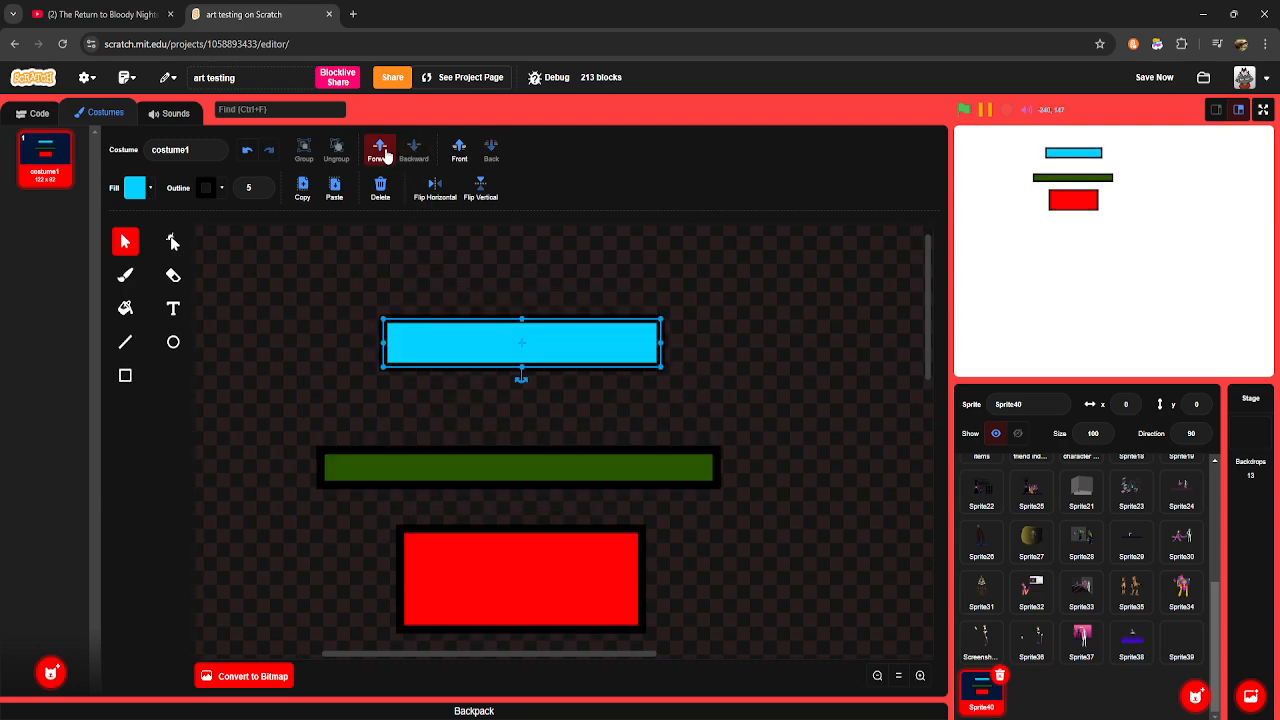
Step: Try the Forward, Back and Front layer ordering on the blue bar, shifting it slightly above the green bar
{"action": "left_click", "coordinate": [383, 150]}
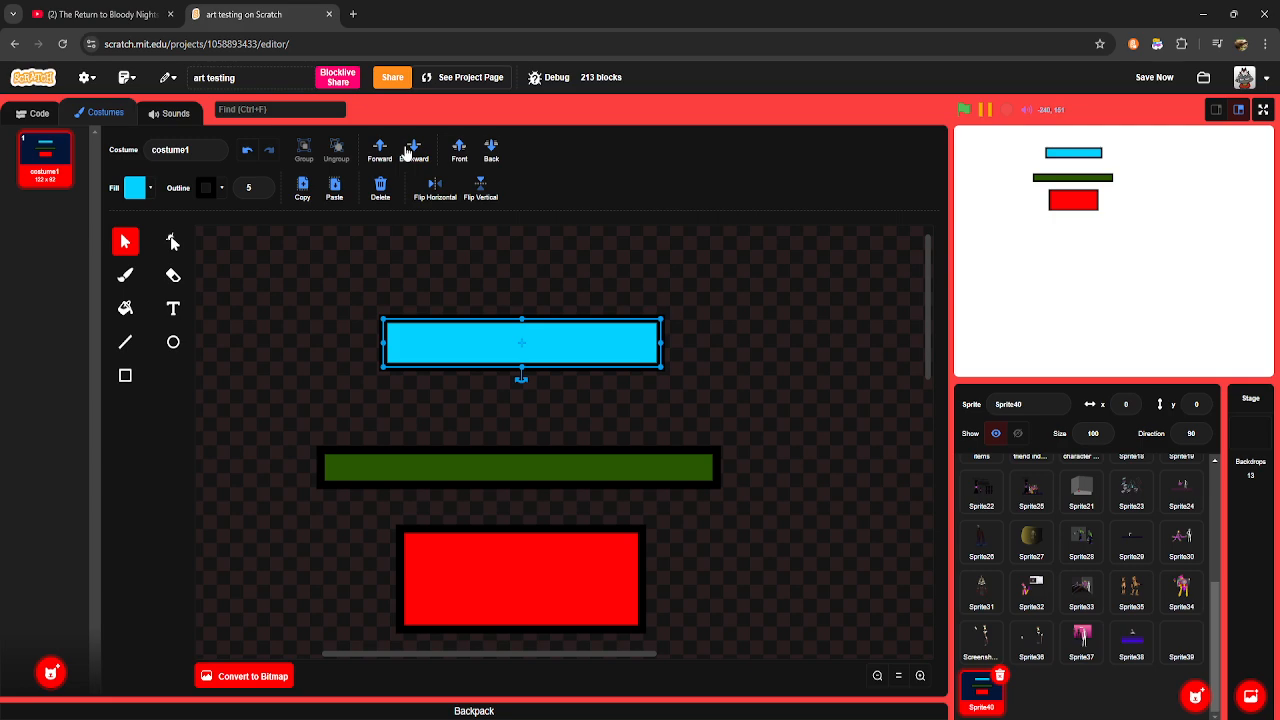
{"action": "mouse_move", "coordinate": [493, 365]}
{"action": "left_mouse_down"}
{"action": "mouse_move", "coordinate": [489, 503]}
{"action": "mouse_move", "coordinate": [484, 371]}
{"action": "left_mouse_up"}
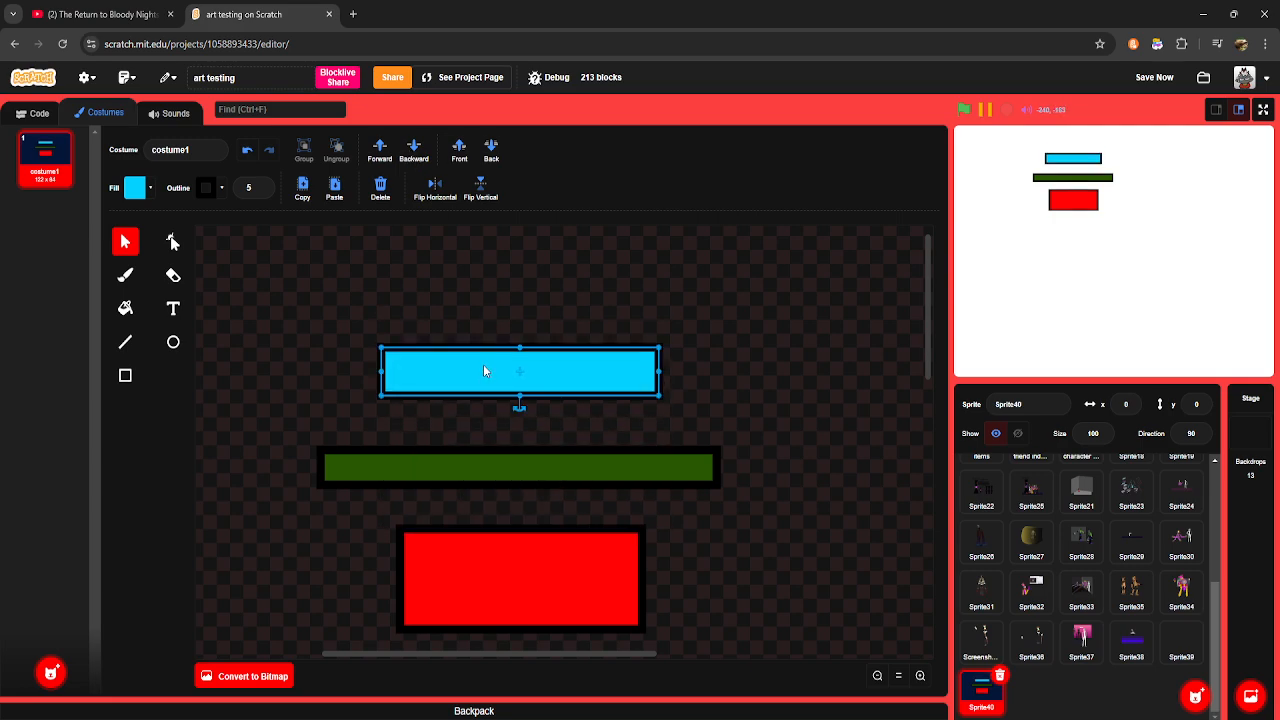
{"action": "left_click", "coordinate": [491, 150]}
{"action": "mouse_move", "coordinate": [510, 382]}
{"action": "left_mouse_down"}
{"action": "mouse_move", "coordinate": [511, 491]}
{"action": "mouse_move", "coordinate": [515, 325]}
{"action": "mouse_move", "coordinate": [513, 466]}
{"action": "mouse_move", "coordinate": [496, 430]}
{"action": "mouse_move", "coordinate": [497, 363]}
{"action": "left_mouse_up"}
{"action": "left_click", "coordinate": [459, 150]}
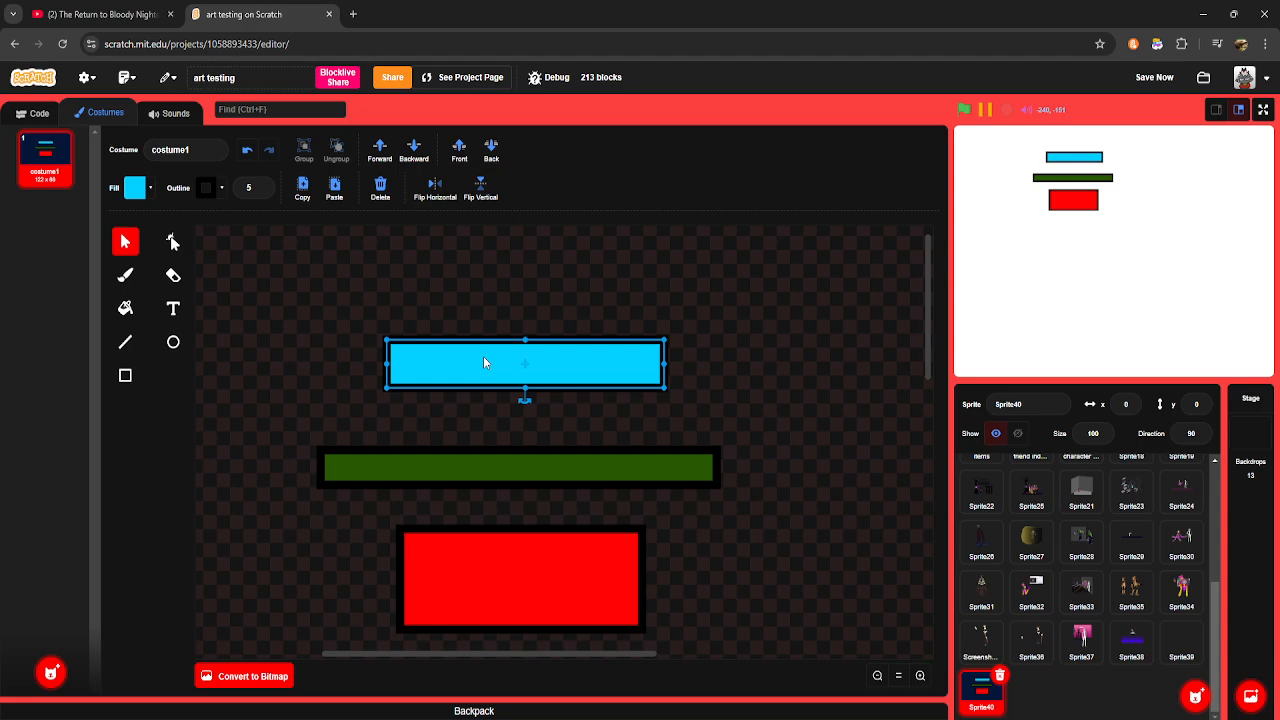
Step: Draw a light blue square with a black outline beside the blue bar and reshape its upper right corner inward
{"action": "scroll", "coordinate": [484, 362], "scroll_direction": "up", "scroll_amount": 1}
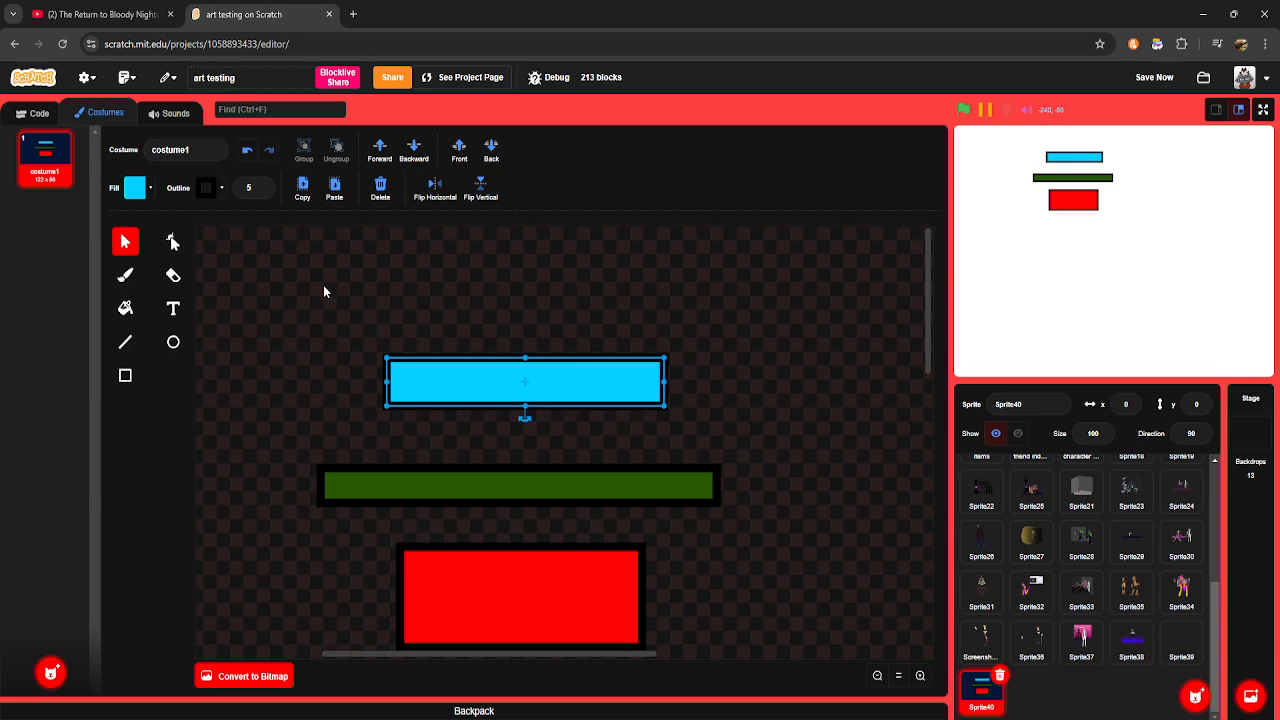
{"action": "left_click", "coordinate": [125, 375]}
{"action": "left_click_drag", "start_coordinate": [218, 298], "coordinate": [316, 382]}
{"action": "left_click", "coordinate": [173, 241]}
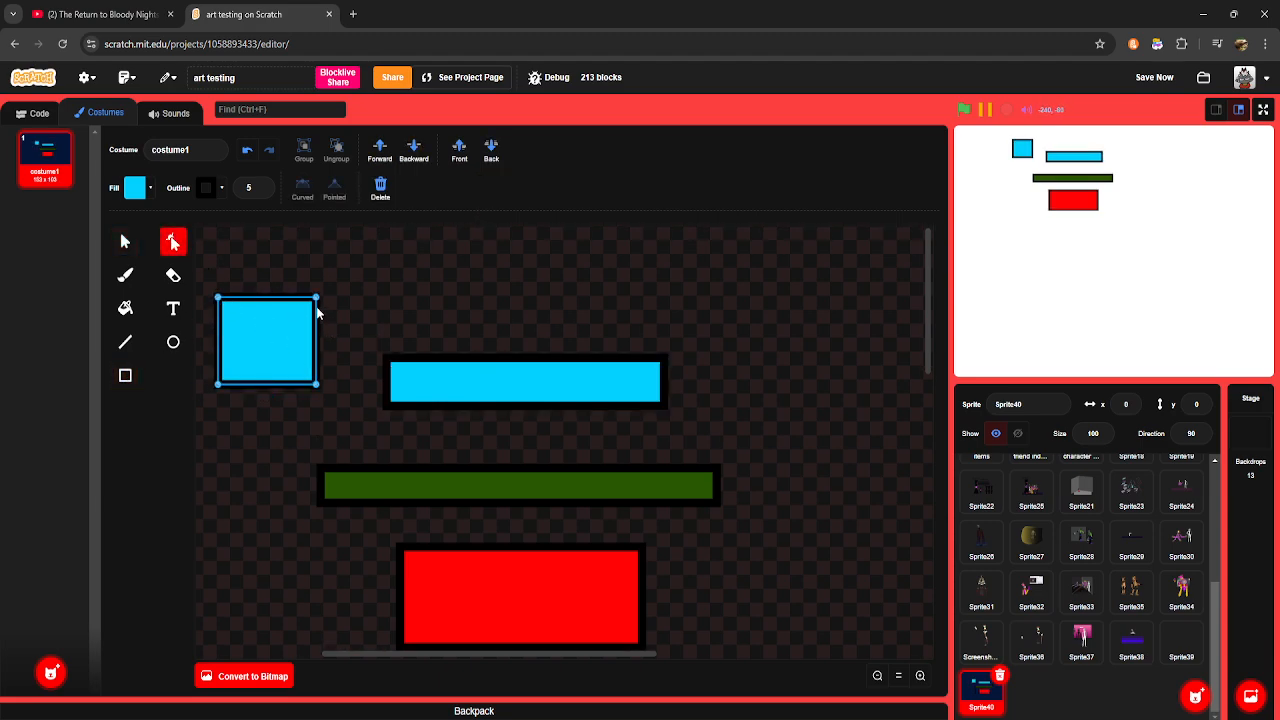
{"action": "mouse_move", "coordinate": [316, 298]}
{"action": "left_mouse_down"}
{"action": "mouse_move", "coordinate": [238, 346]}
{"action": "mouse_move", "coordinate": [328, 291]}
{"action": "left_mouse_up"}
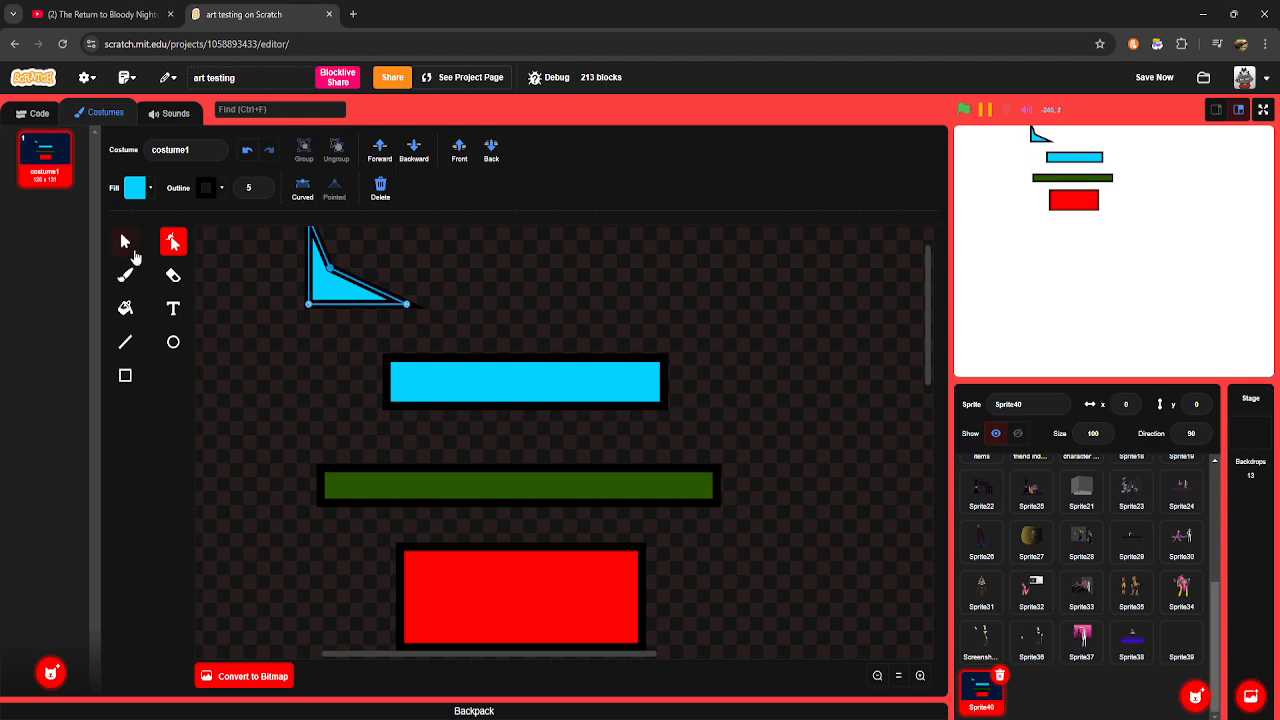
Step: Move the reshaped square to the empty area well below the red rectangle and keep it selected
{"action": "key", "text": "s"}
{"action": "scroll", "coordinate": [380, 330], "scroll_direction": "up", "scroll_amount": 3}
{"action": "scroll", "coordinate": [525, 430], "scroll_direction": "down", "scroll_amount": 9}
{"action": "left_click_drag", "start_coordinate": [350, 351], "coordinate": [653, 524]}
{"action": "left_click", "coordinate": [575, 425]}
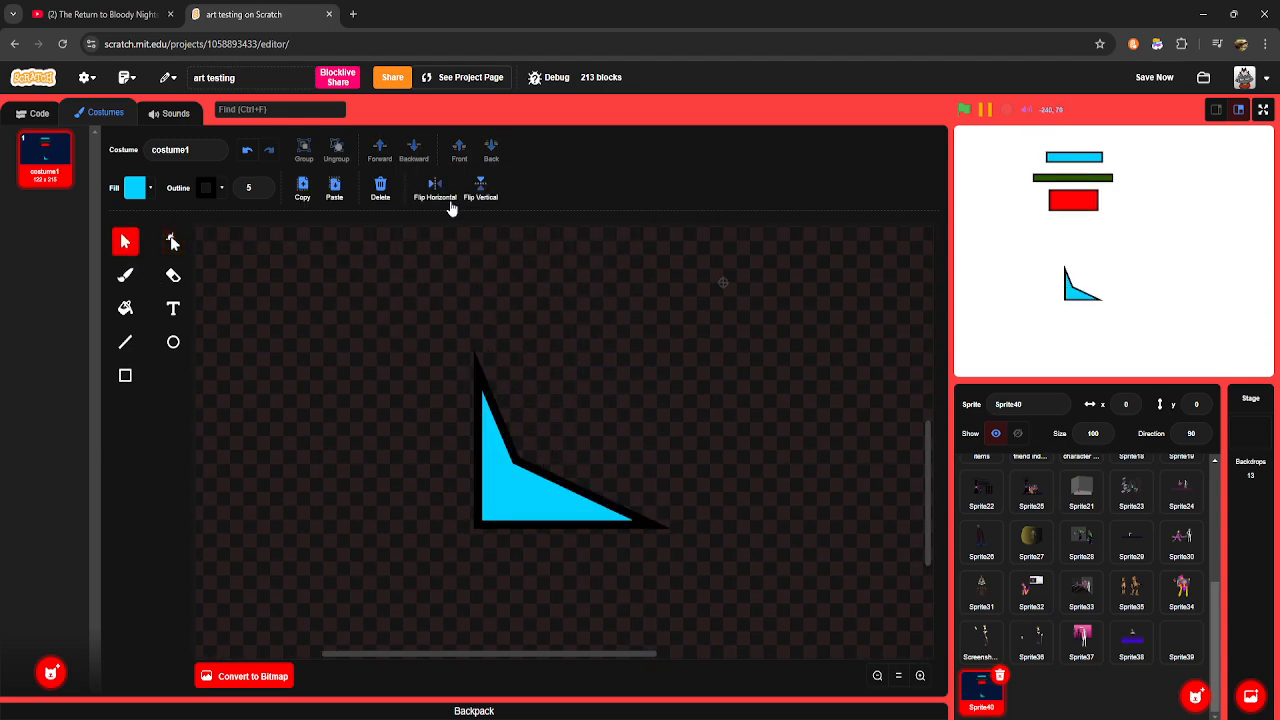
{"action": "left_click", "coordinate": [492, 469]}
{"action": "left_click", "coordinate": [507, 425]}
{"action": "left_click", "coordinate": [493, 459]}
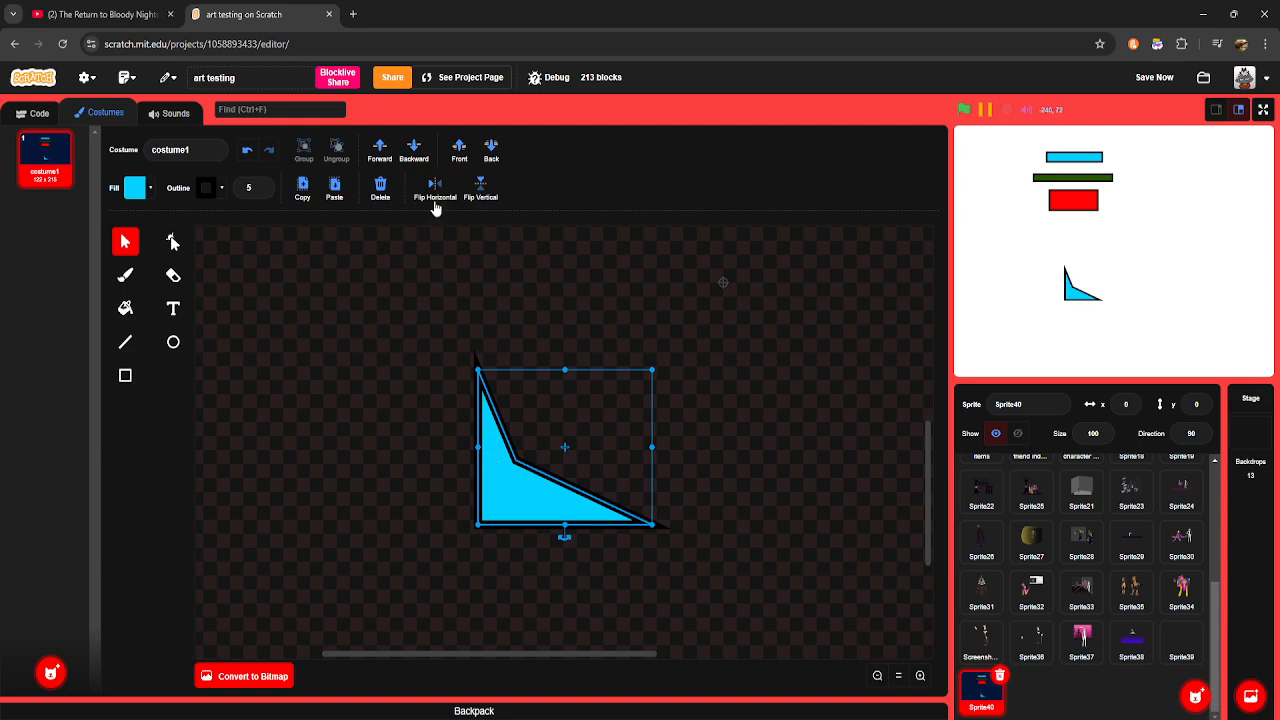
Step: Flip the pointed light blue shape horizontally and vertically to try both mirror directions
{"action": "double_click", "coordinate": [435, 200]}
{"action": "left_click", "coordinate": [447, 199]}
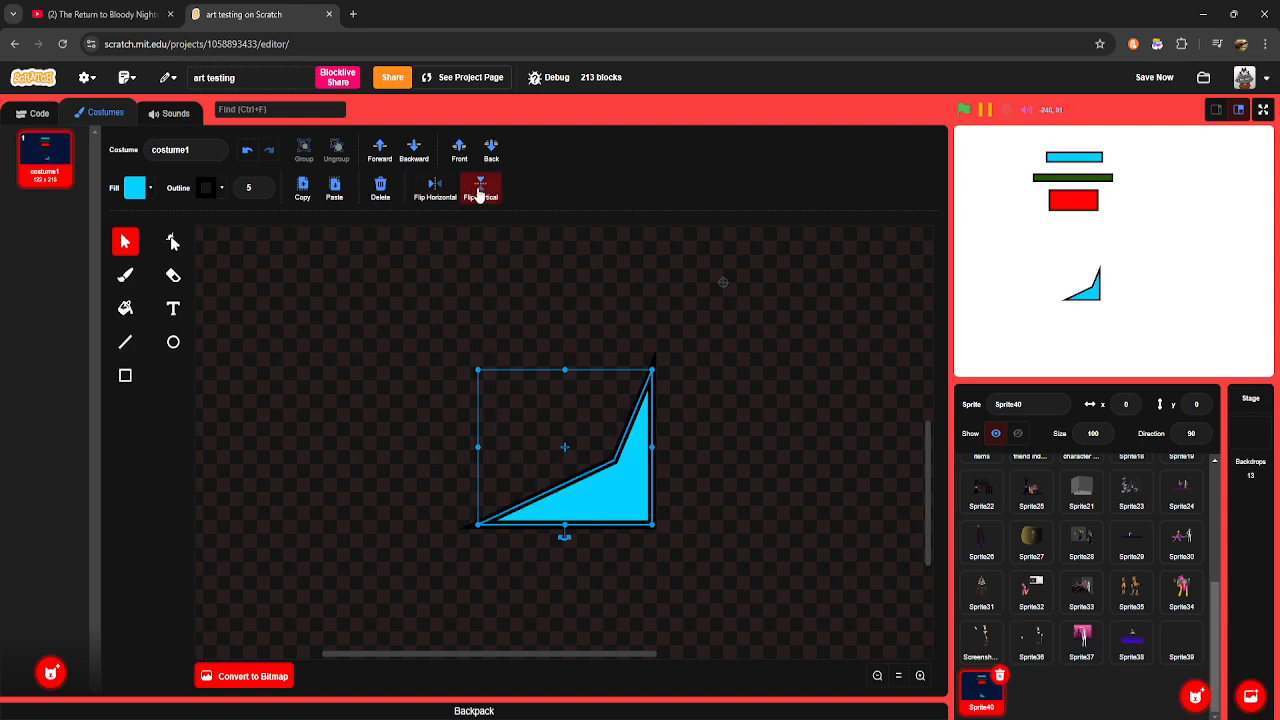
{"action": "left_click", "coordinate": [479, 194]}
{"action": "left_click", "coordinate": [479, 194]}
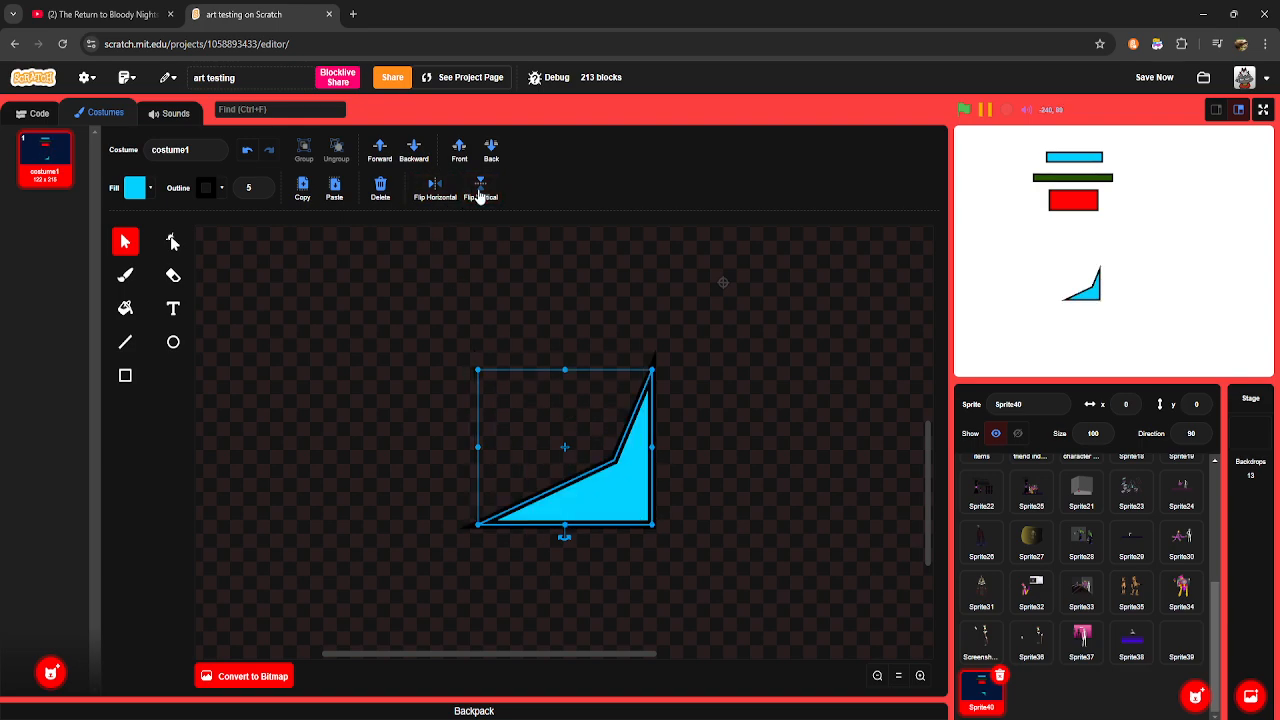
{"action": "left_click", "coordinate": [479, 194]}
{"action": "left_click", "coordinate": [436, 194]}
{"action": "left_click", "coordinate": [480, 194]}
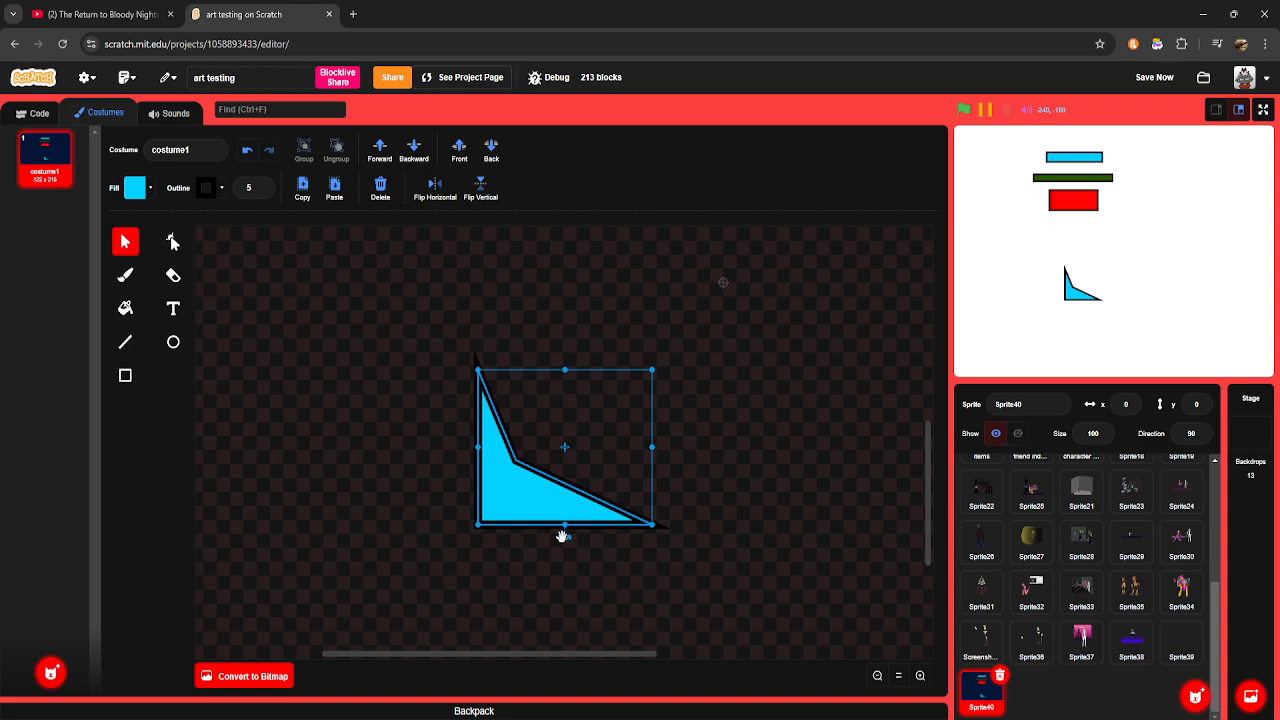
Step: Try rotating the pointed light blue shape slightly, and stretch it taller
{"action": "left_click_drag", "start_coordinate": [563, 536], "coordinate": [585, 580]}
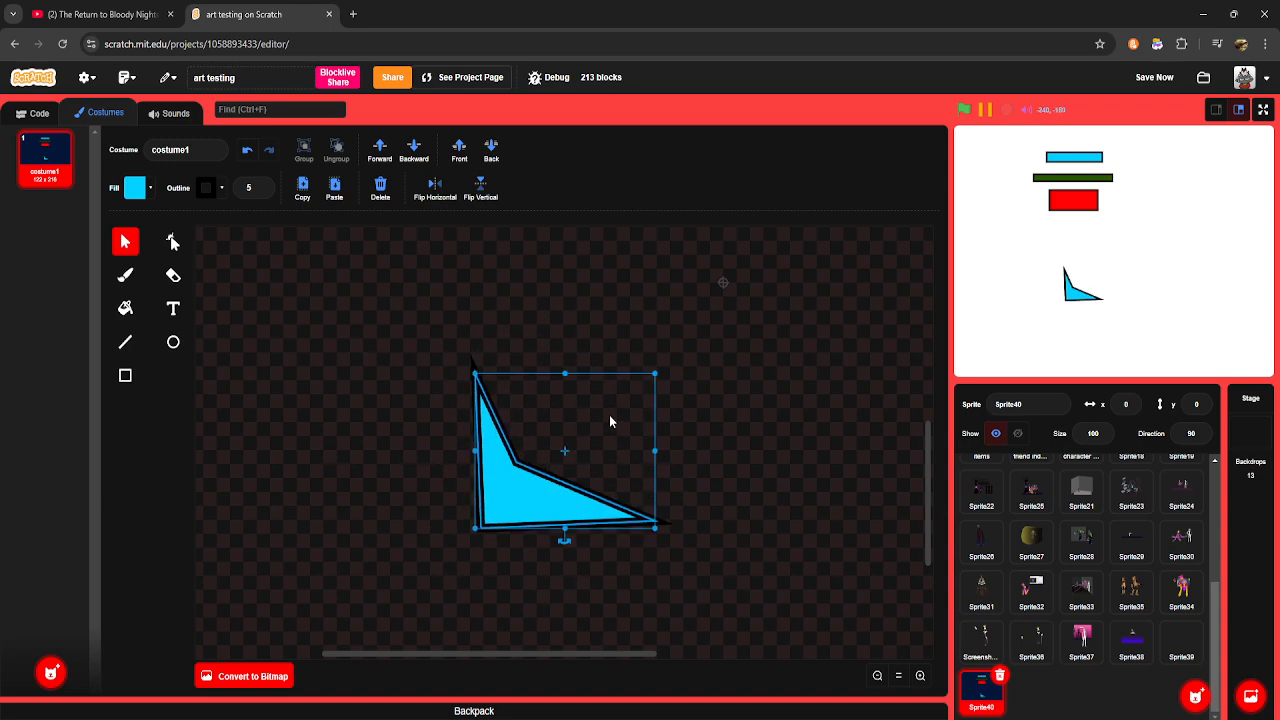
{"action": "left_click_drag", "start_coordinate": [565, 373], "coordinate": [610, 323]}
{"action": "left_click_drag", "start_coordinate": [479, 425], "coordinate": [485, 511]}
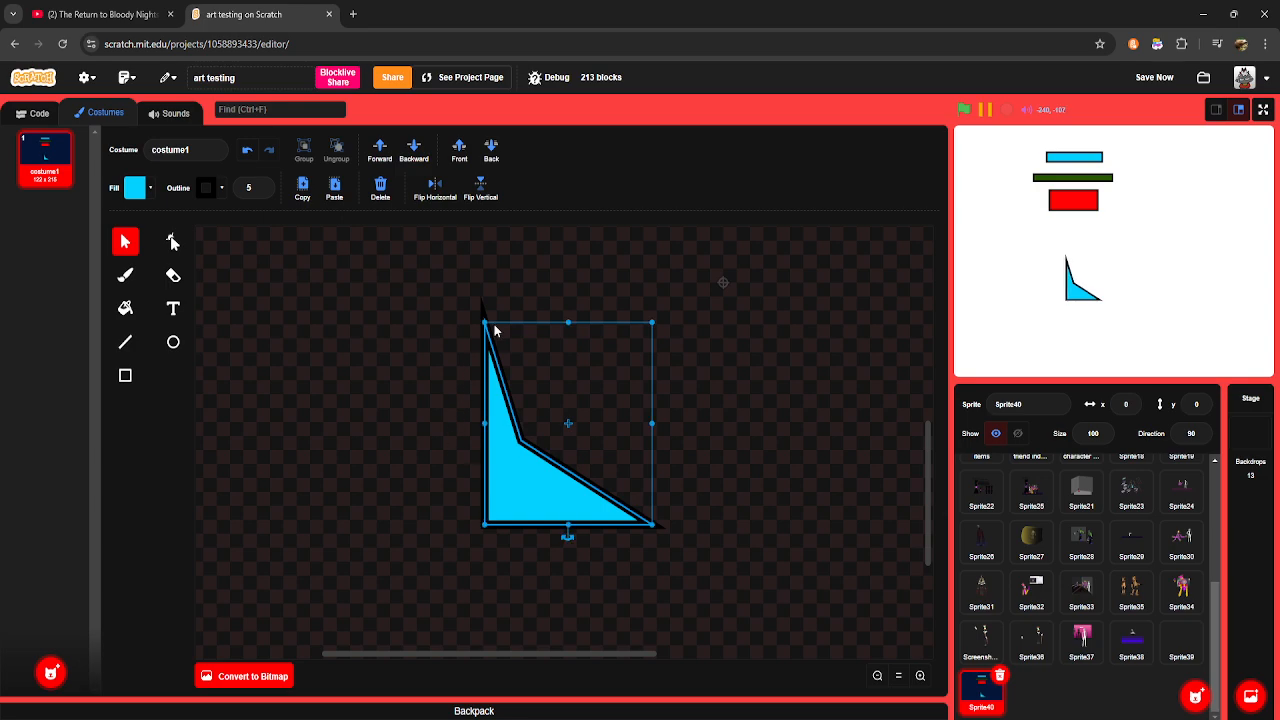
{"action": "left_click_drag", "start_coordinate": [485, 324], "coordinate": [486, 424]}
Step: Place the sample text "asasd" below the red rectangle, shift it slightly and delete it
{"action": "scroll", "coordinate": [637, 548], "scroll_direction": "up", "scroll_amount": 5}
{"action": "left_click", "coordinate": [125, 375]}
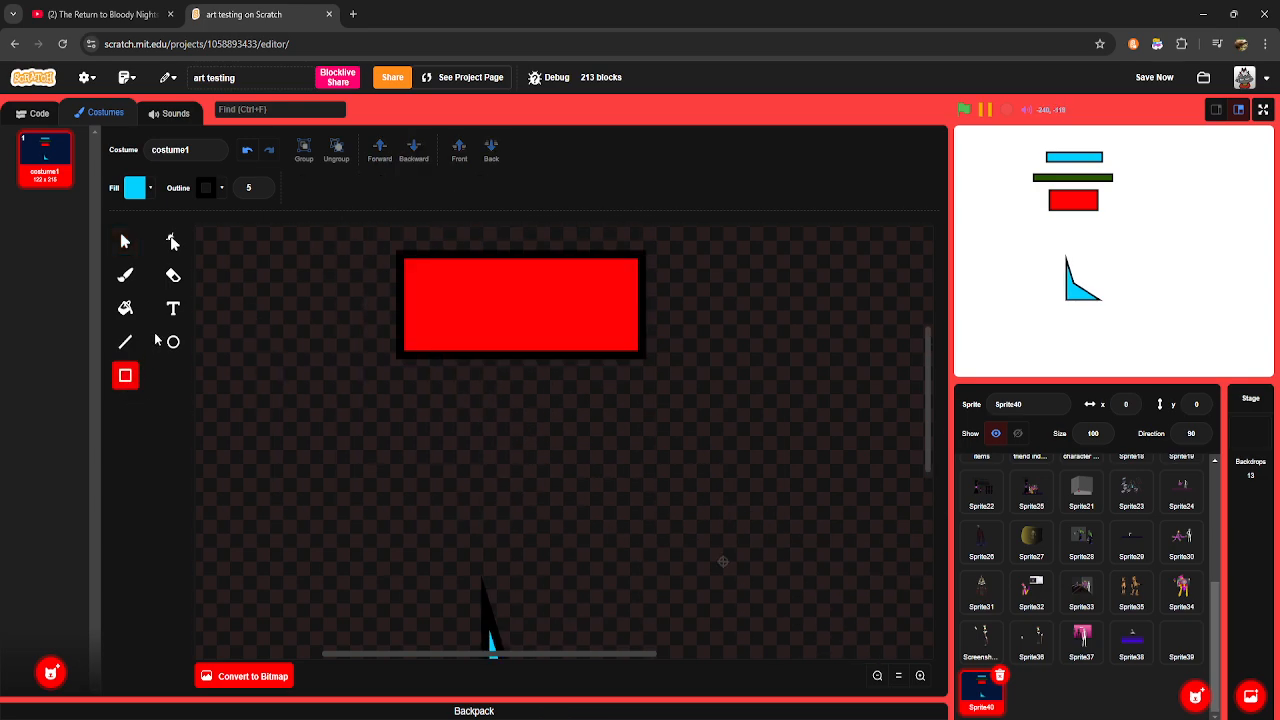
{"action": "left_click", "coordinate": [180, 315]}
{"action": "left_click", "coordinate": [337, 443]}
{"action": "type", "text": "asasd"}
{"action": "left_click", "coordinate": [172, 241]}
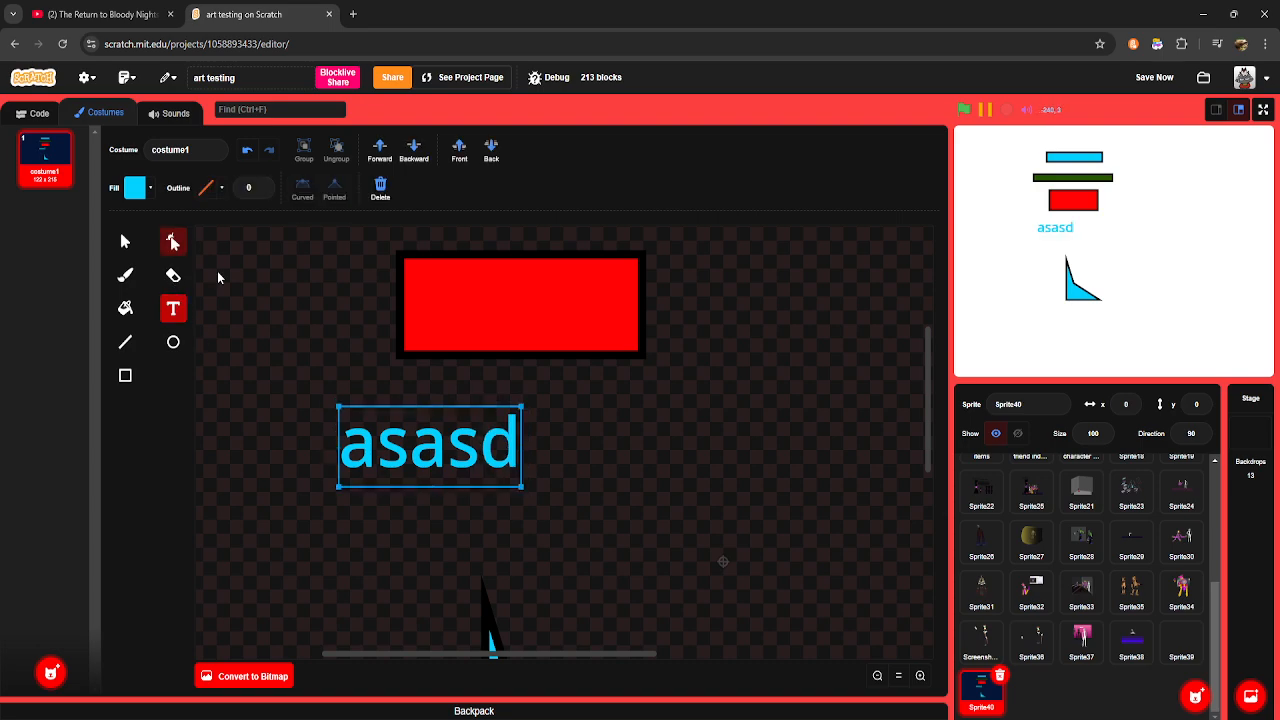
{"action": "left_click_drag", "start_coordinate": [535, 527], "coordinate": [564, 475]}
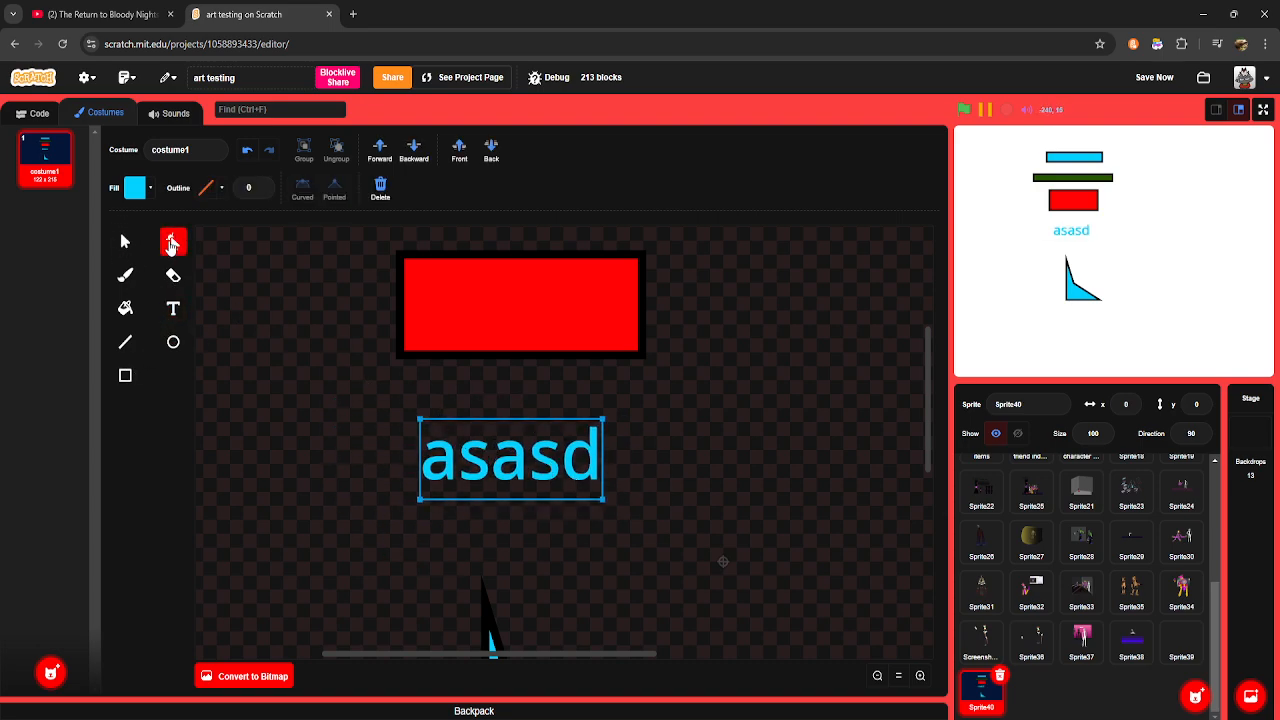
{"action": "left_click", "coordinate": [121, 244]}
{"action": "key", "text": "Delete"}
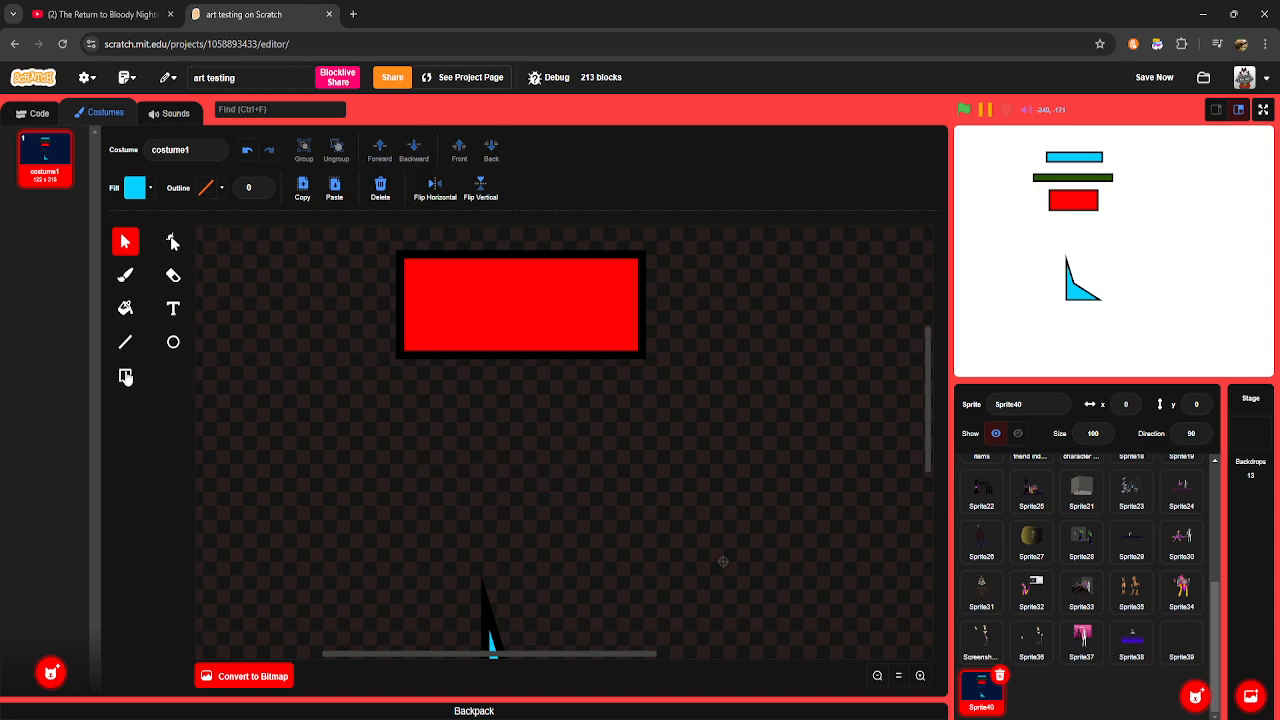
Step: Draw a light blue ellipse below the red rectangle, reshape it into a crescent and delete it
{"action": "left_click", "coordinate": [174, 343]}
{"action": "left_click_drag", "start_coordinate": [272, 404], "coordinate": [582, 590]}
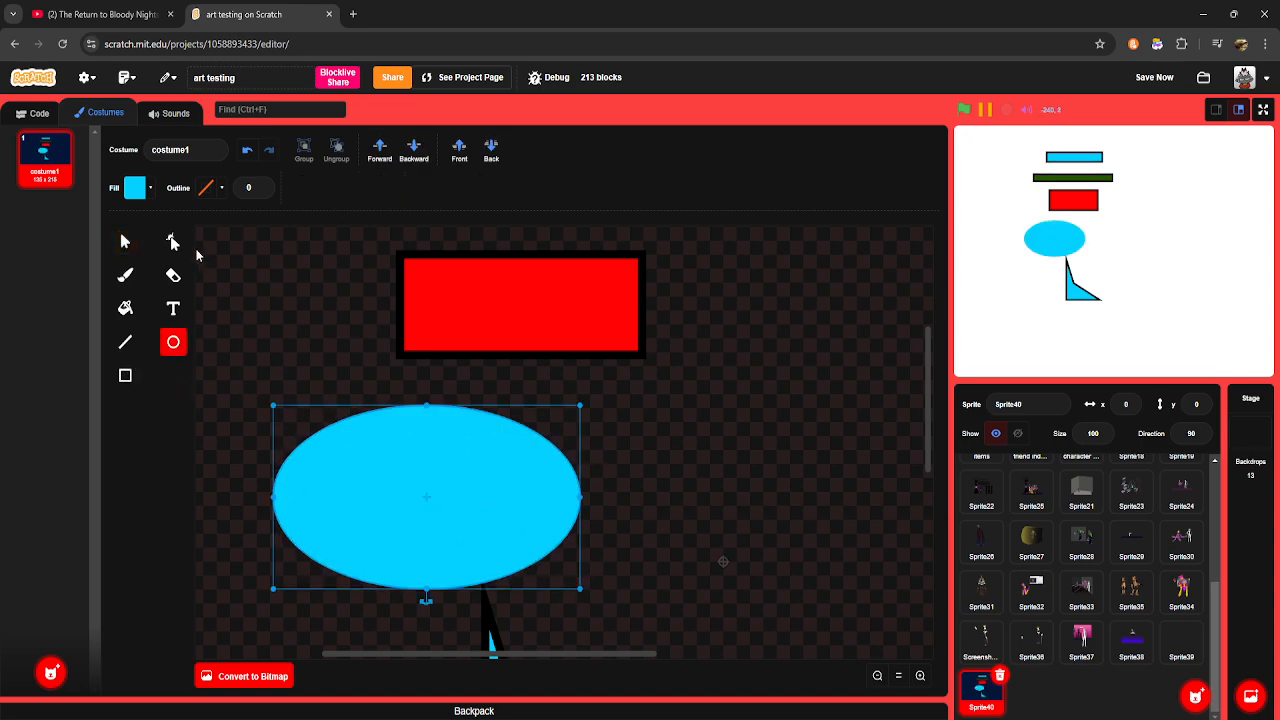
{"action": "left_click", "coordinate": [173, 241]}
{"action": "left_click_drag", "start_coordinate": [426, 404], "coordinate": [389, 548]}
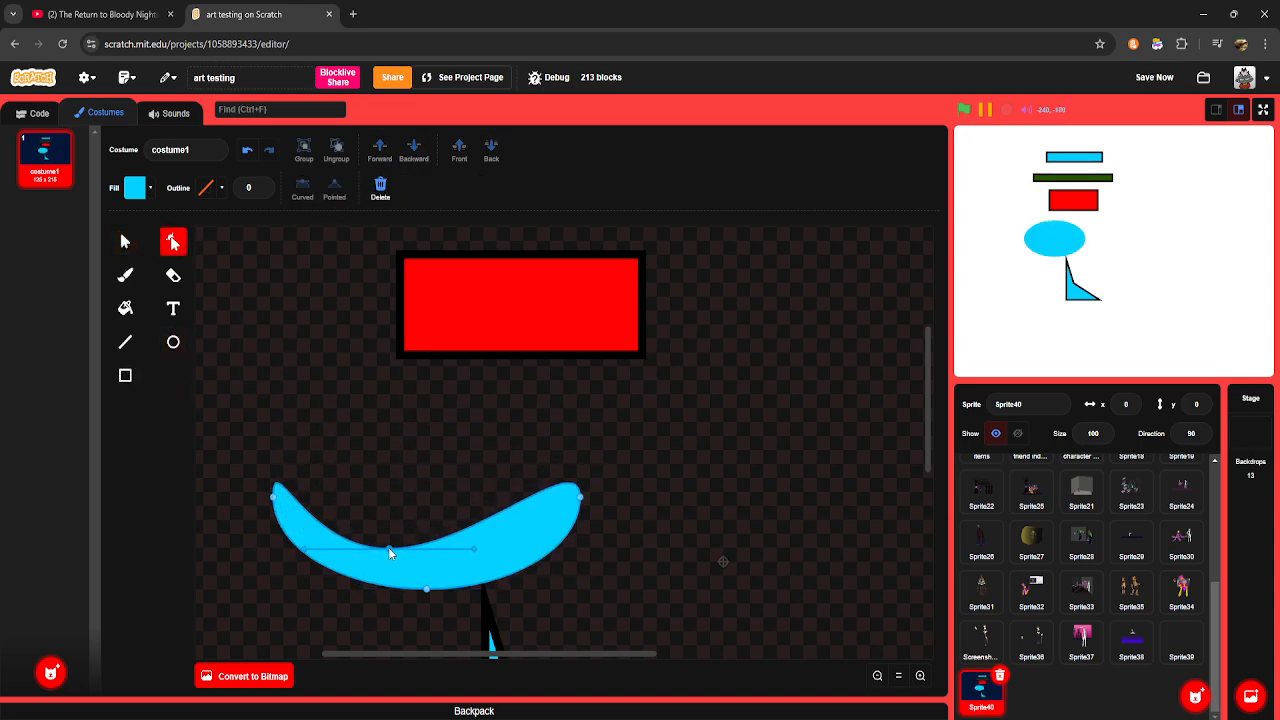
{"action": "left_click", "coordinate": [137, 244]}
{"action": "key", "text": "Delete"}
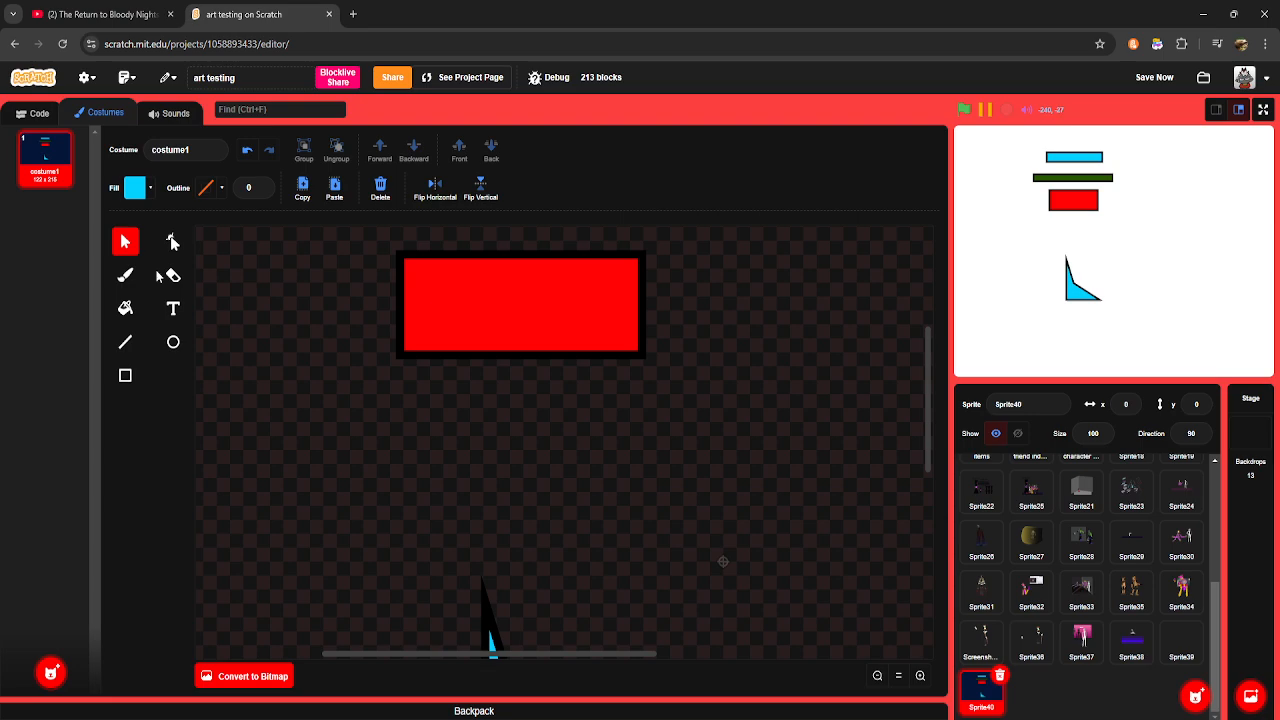
Step: Draw a light blue rectangle without an outline below the red one and erase a round notch from its right edge
{"action": "left_click", "coordinate": [125, 375]}
{"action": "left_click_drag", "start_coordinate": [238, 403], "coordinate": [407, 541]}
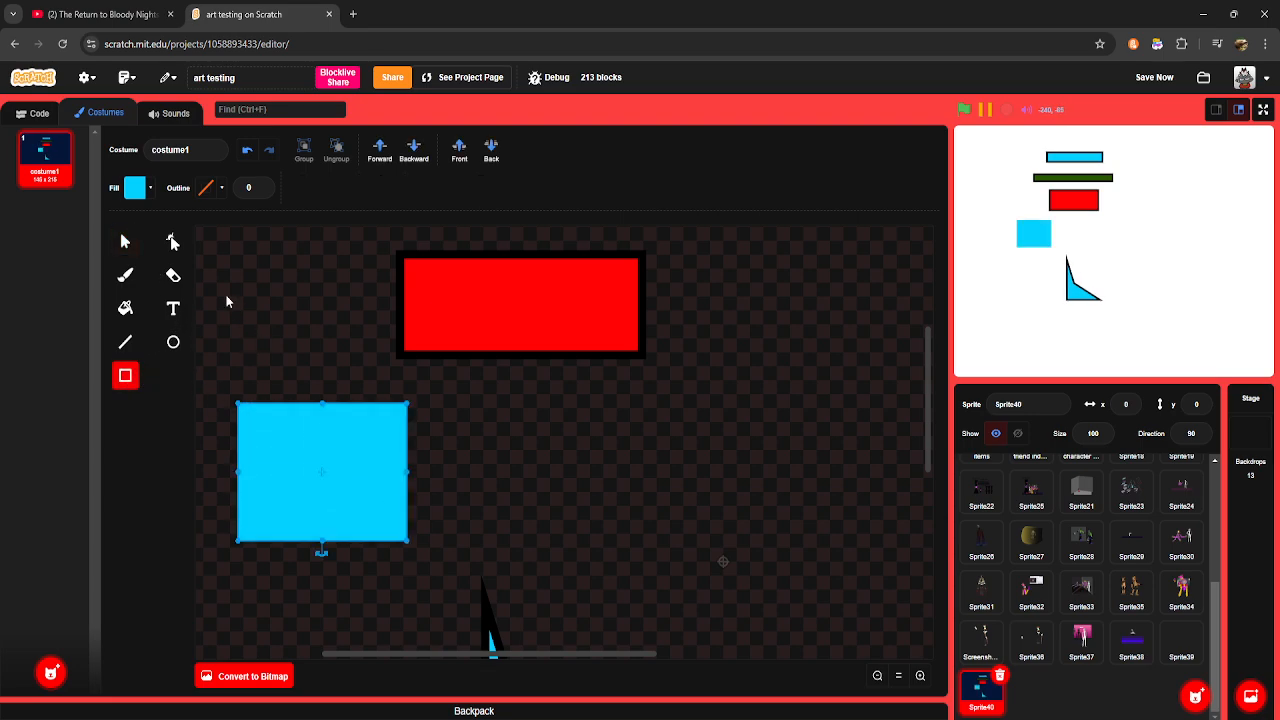
{"action": "left_click", "coordinate": [125, 244]}
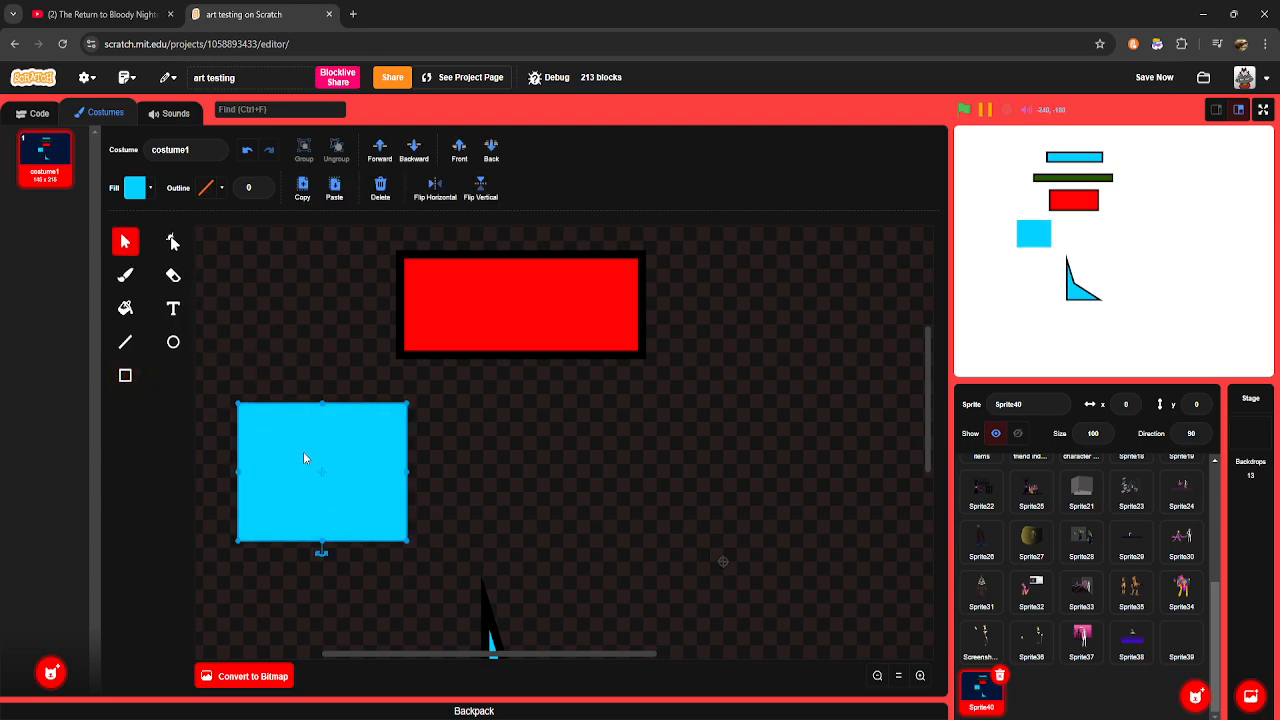
{"action": "left_click", "coordinate": [173, 275]}
{"action": "left_click", "coordinate": [396, 469]}
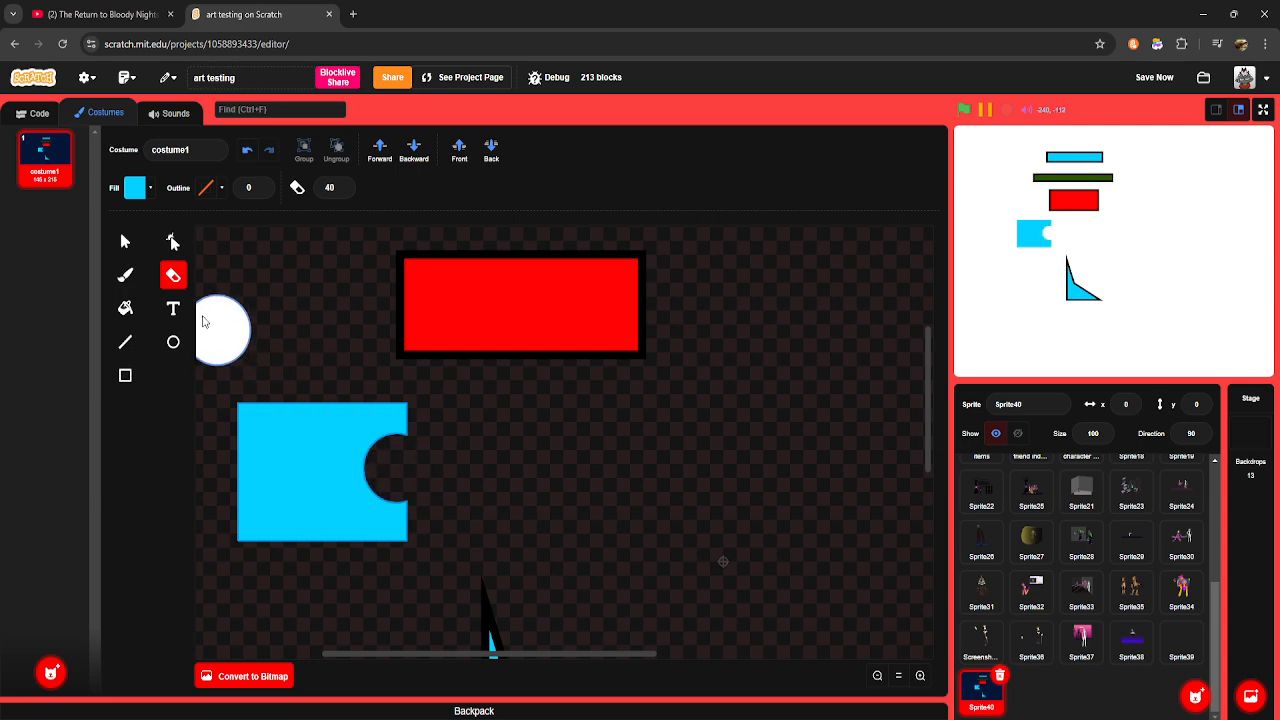
Step: Move the notched light blue rectangle onto the lower left corner of the red rectangle and deselect it
{"action": "left_click", "coordinate": [125, 241]}
{"action": "left_click_drag", "start_coordinate": [329, 440], "coordinate": [416, 367]}
{"action": "scroll", "coordinate": [414, 375], "scroll_direction": "up", "scroll_amount": 2}
{"action": "left_click", "coordinate": [373, 361]}
{"action": "scroll", "coordinate": [331, 311], "scroll_direction": "up", "scroll_amount": 1}
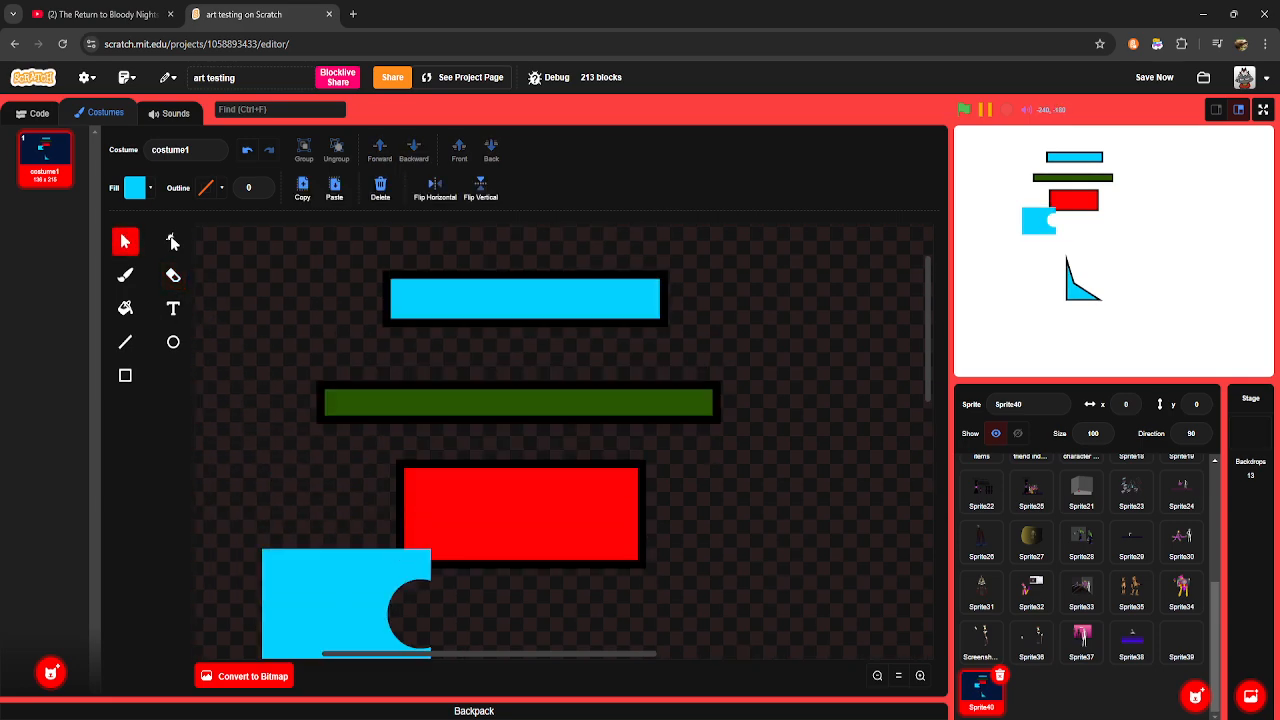
Step: Try the Eraser in one long curved stroke across all the shapes with nothing selected, and undo it
{"action": "left_click", "coordinate": [876, 677]}
{"action": "left_click", "coordinate": [173, 277]}
{"action": "left_click_drag", "start_coordinate": [343, 337], "coordinate": [309, 594]}
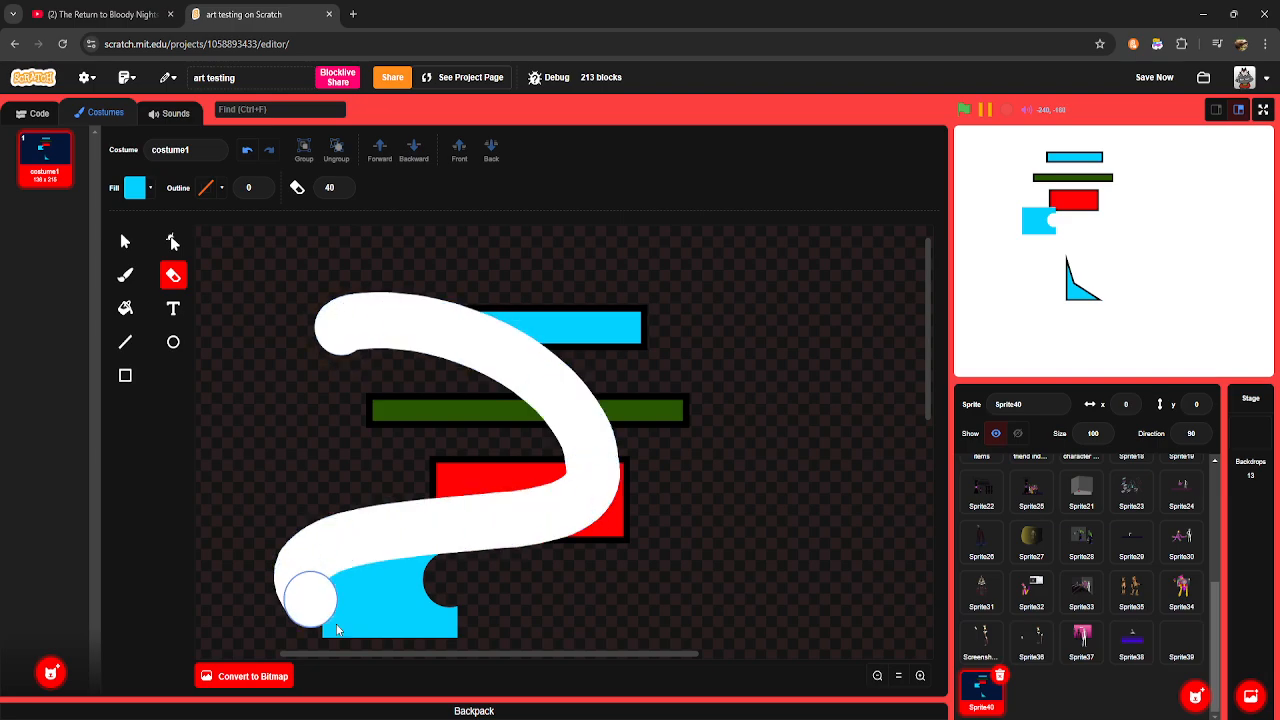
{"action": "key", "text": "ctrl+z"}
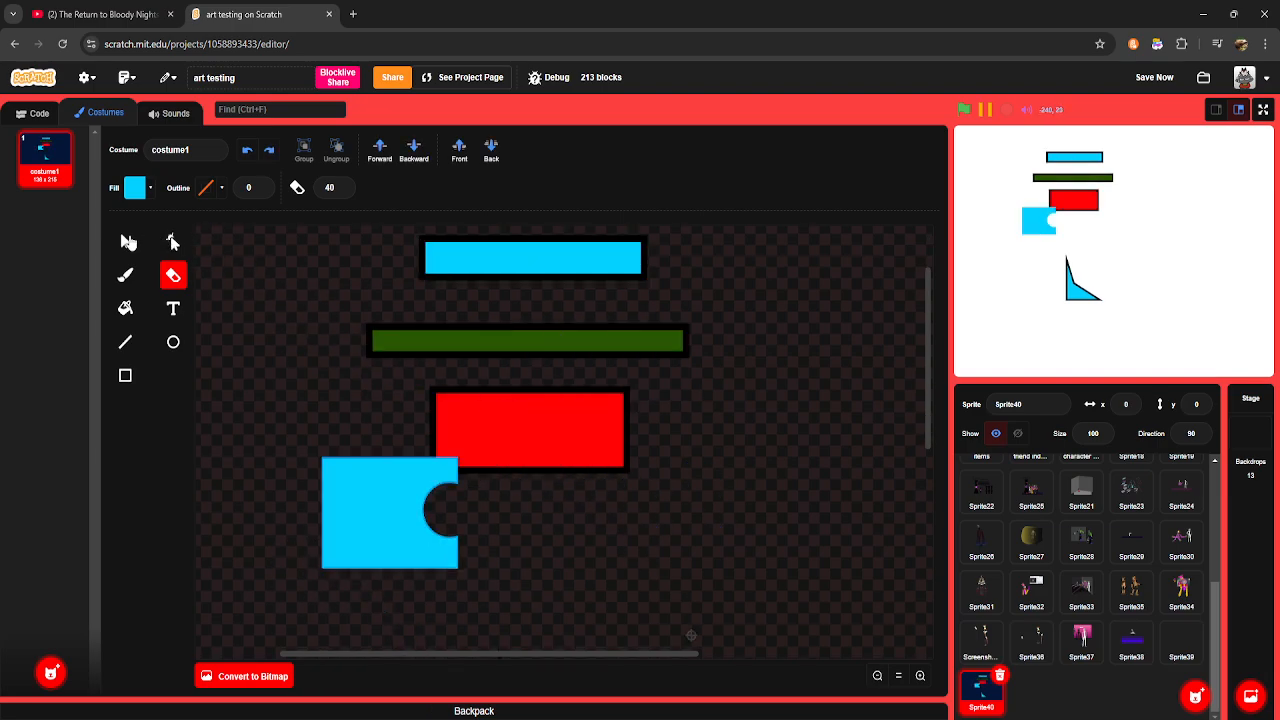
Step: Move the notched light blue rectangle over the green bar and send it to the back
{"action": "left_click", "coordinate": [125, 241]}
{"action": "left_click_drag", "start_coordinate": [421, 491], "coordinate": [505, 345]}
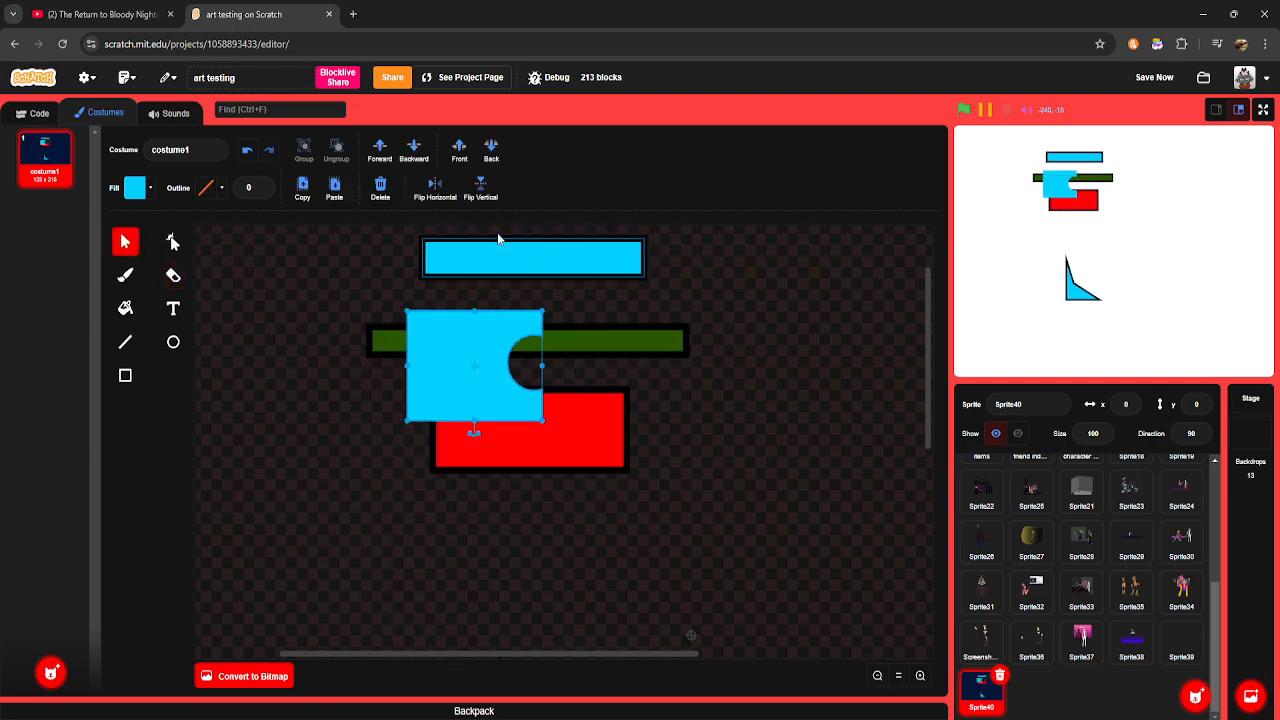
{"action": "left_click", "coordinate": [491, 150]}
{"action": "left_click_drag", "start_coordinate": [443, 378], "coordinate": [447, 362]}
Step: Try erasing across the shapes with only the green bar selected, and undo the stroke
{"action": "left_click", "coordinate": [550, 346]}
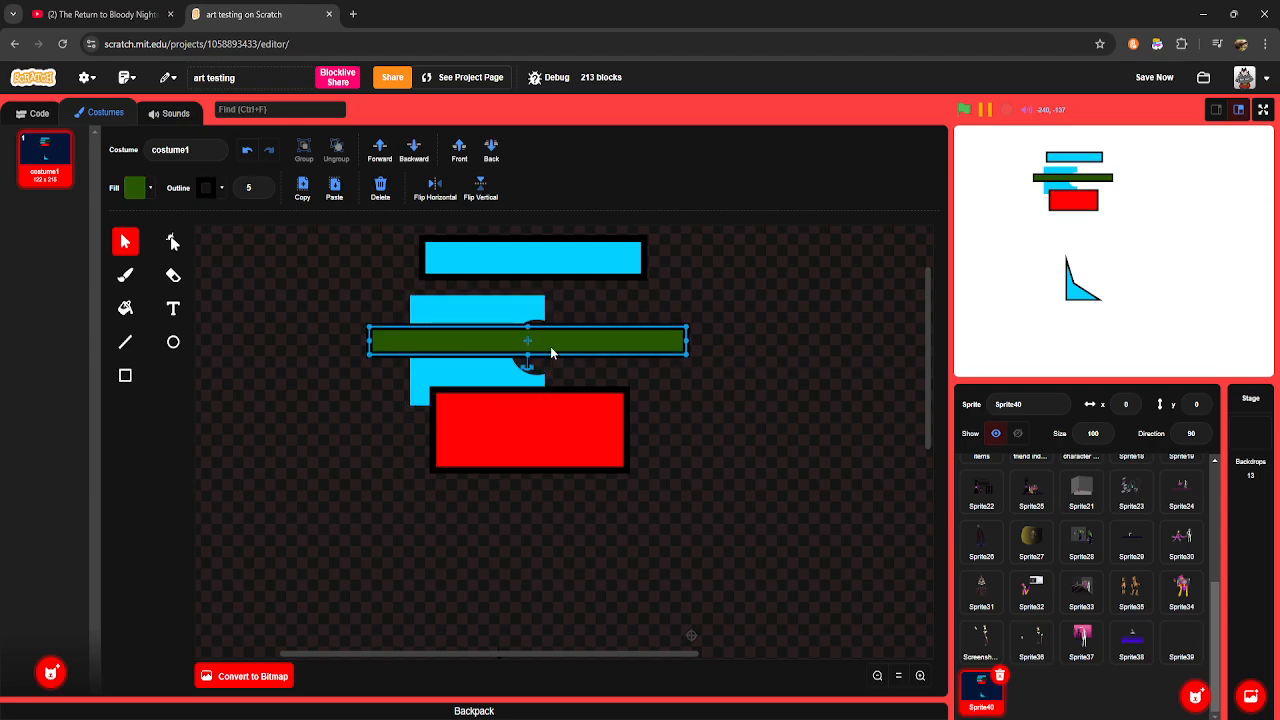
{"action": "left_click", "coordinate": [173, 275]}
{"action": "mouse_move", "coordinate": [391, 443]}
{"action": "left_mouse_down"}
{"action": "mouse_move", "coordinate": [430, 300]}
{"action": "mouse_move", "coordinate": [528, 370]}
{"action": "mouse_move", "coordinate": [555, 480]}
{"action": "left_mouse_up"}
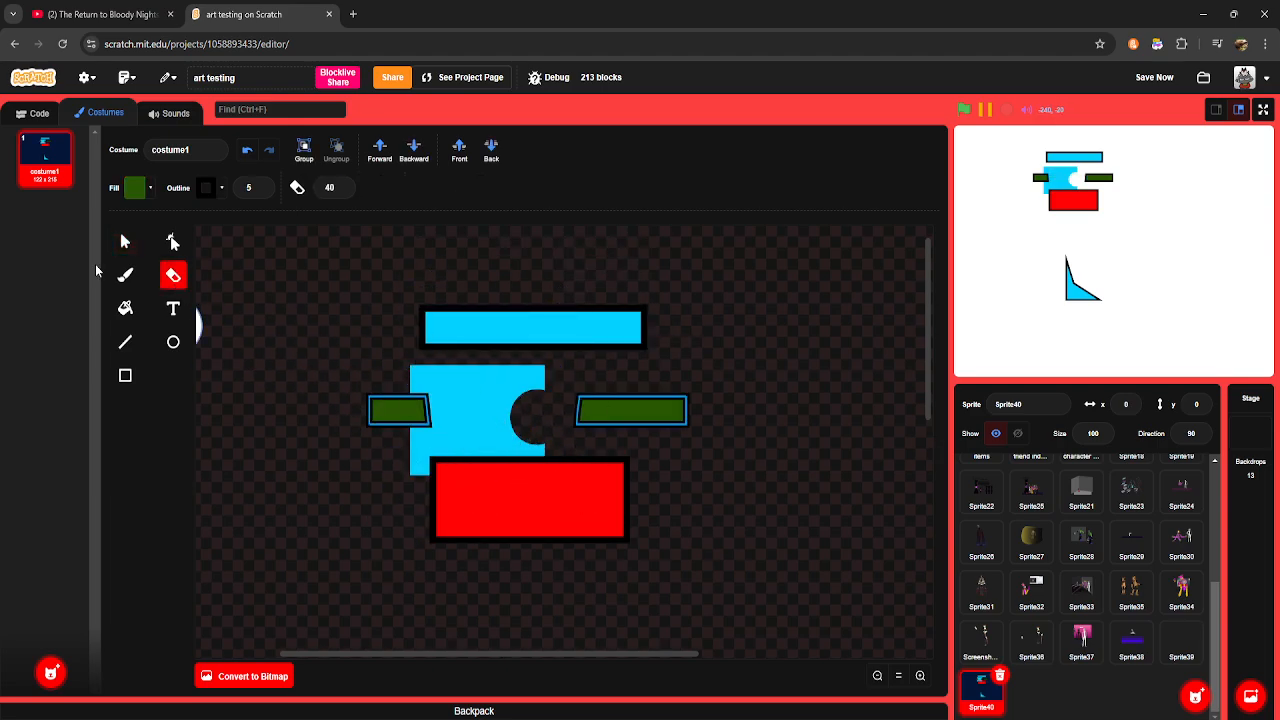
{"action": "left_click", "coordinate": [126, 243]}
{"action": "key", "text": "ctrl+z"}
{"action": "left_click", "coordinate": [263, 423]}
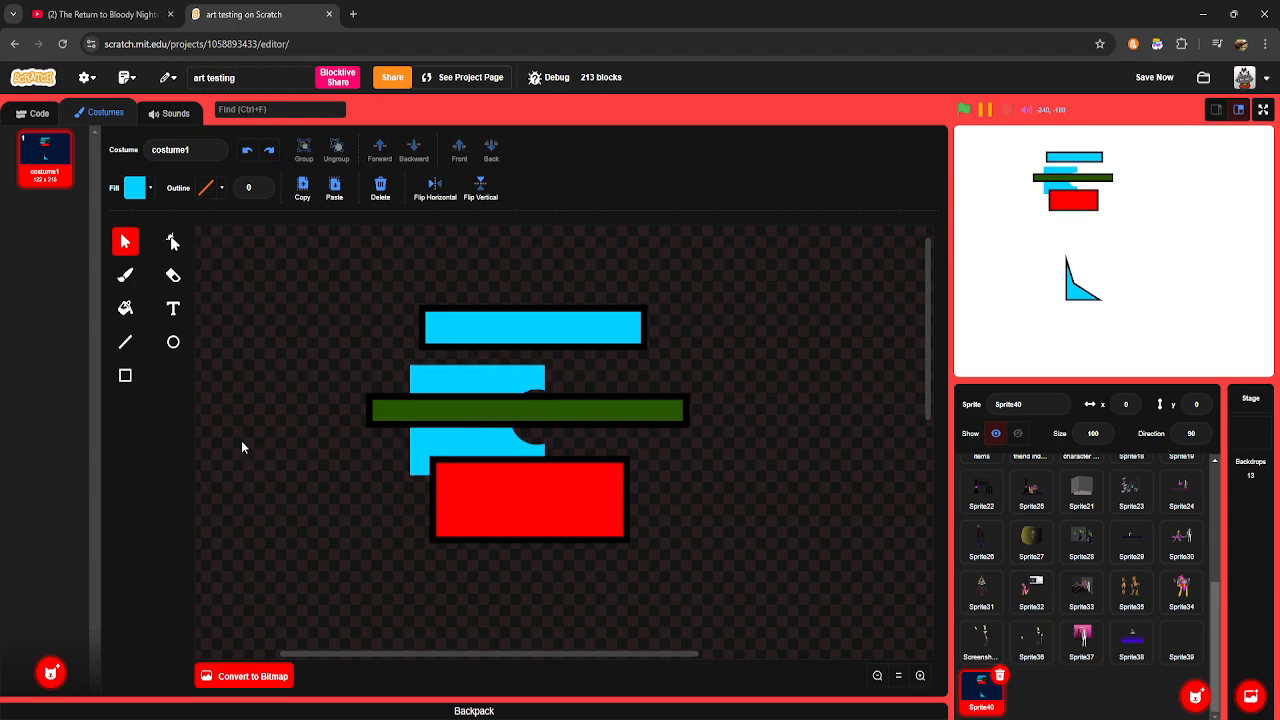
{"action": "left_click", "coordinate": [127, 345]}
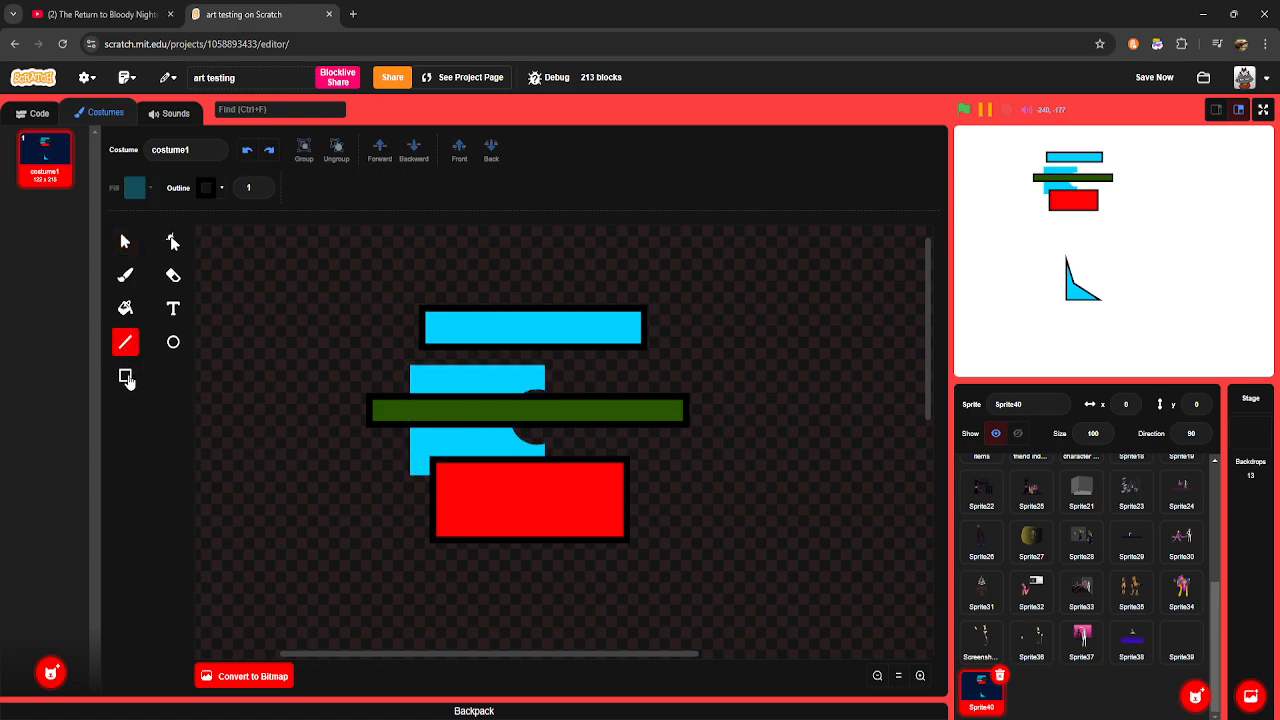
{"action": "left_click", "coordinate": [126, 377]}
{"action": "left_click", "coordinate": [172, 242]}
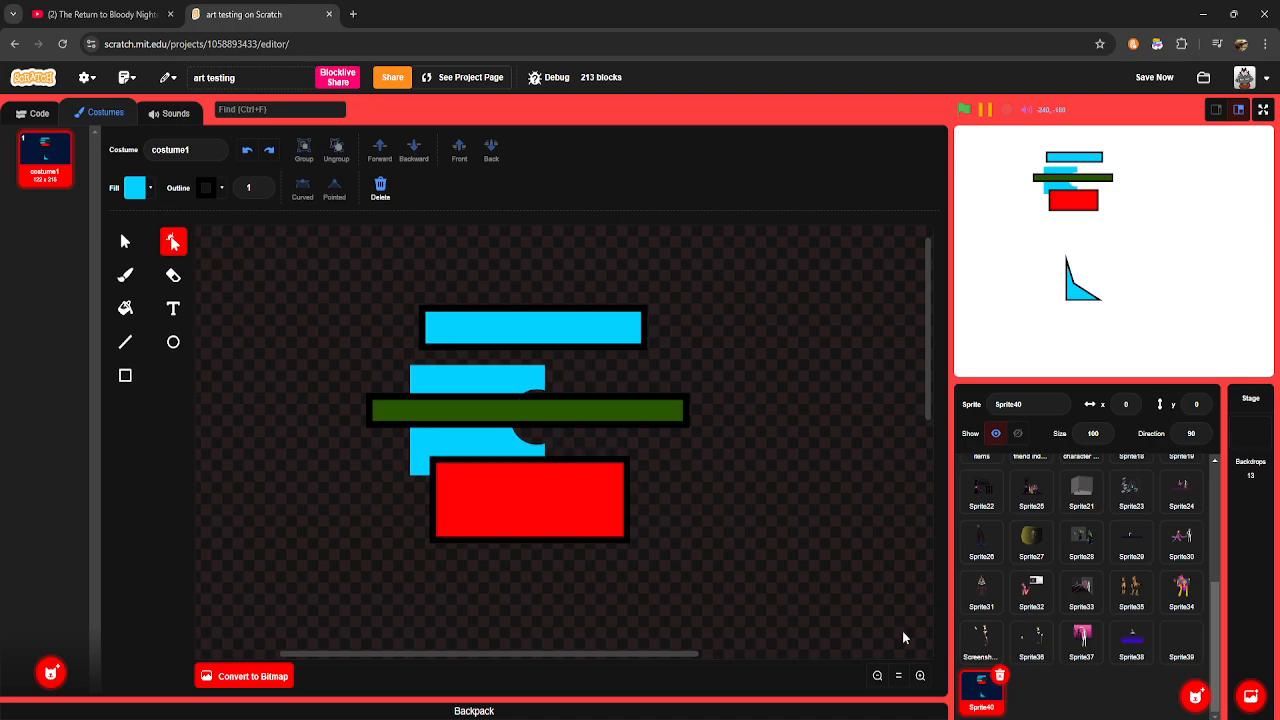
Step: Open Sprite35's costume and draw a cream rectangle with a dark olive outline between the two characters
{"action": "left_click", "coordinate": [1150, 596]}
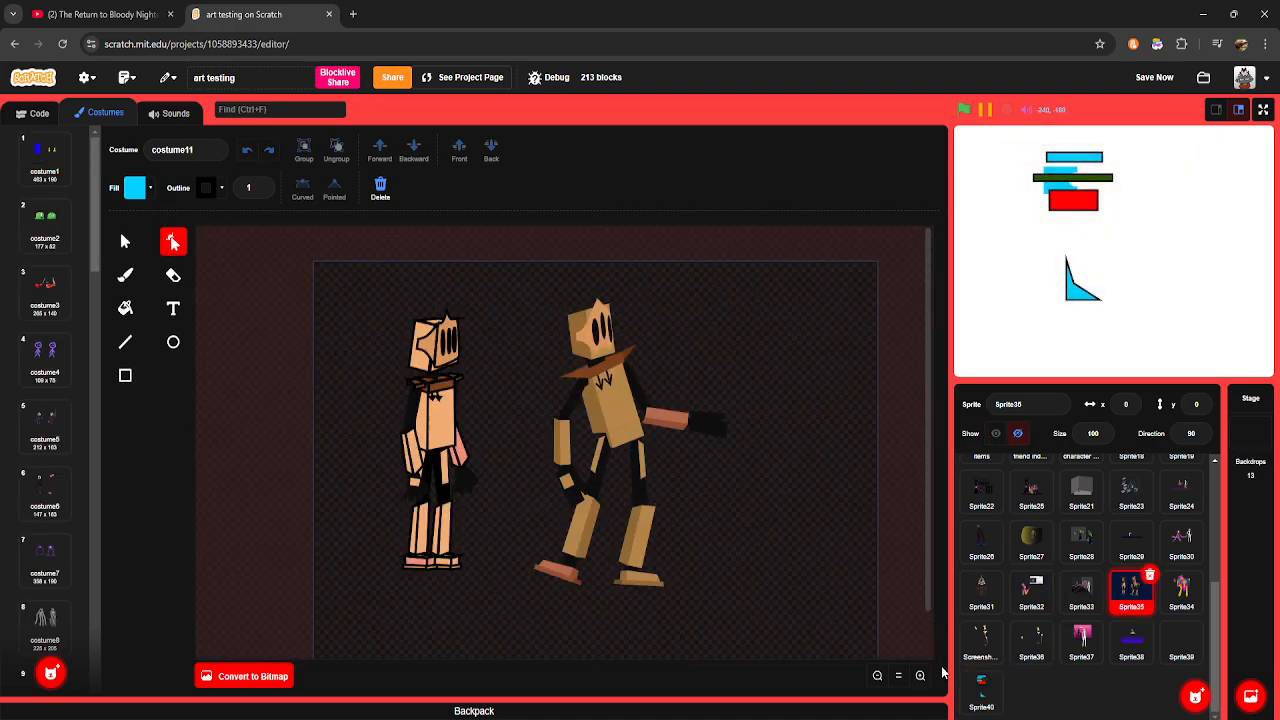
{"action": "left_click", "coordinate": [920, 676]}
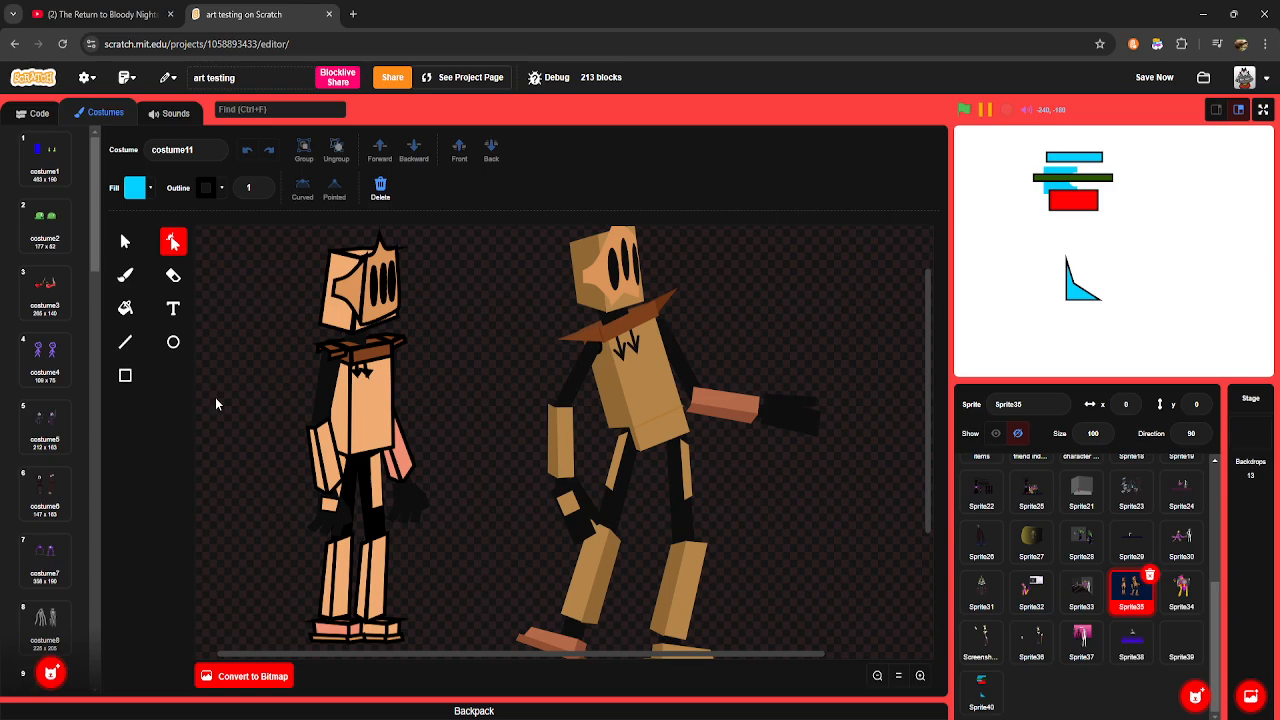
{"action": "left_click", "coordinate": [125, 375]}
{"action": "left_click", "coordinate": [134, 187]}
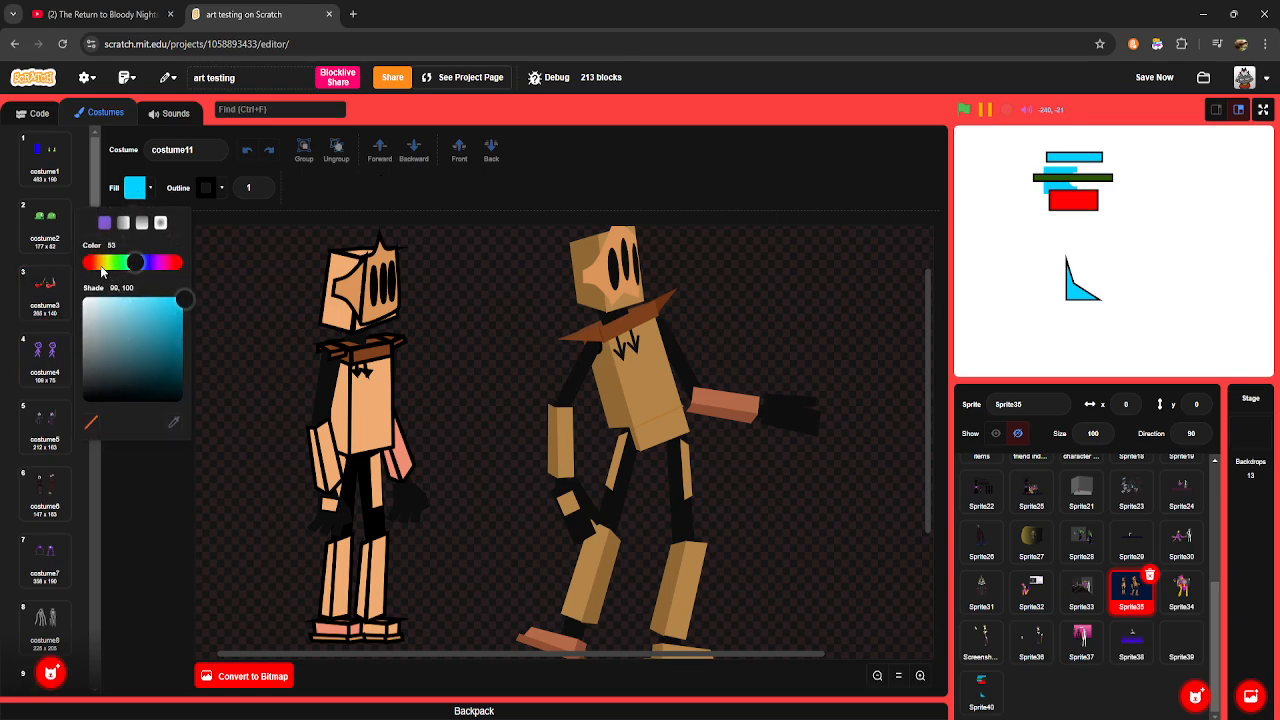
{"action": "left_click", "coordinate": [101, 264]}
{"action": "left_click", "coordinate": [120, 306]}
{"action": "left_click", "coordinate": [206, 187]}
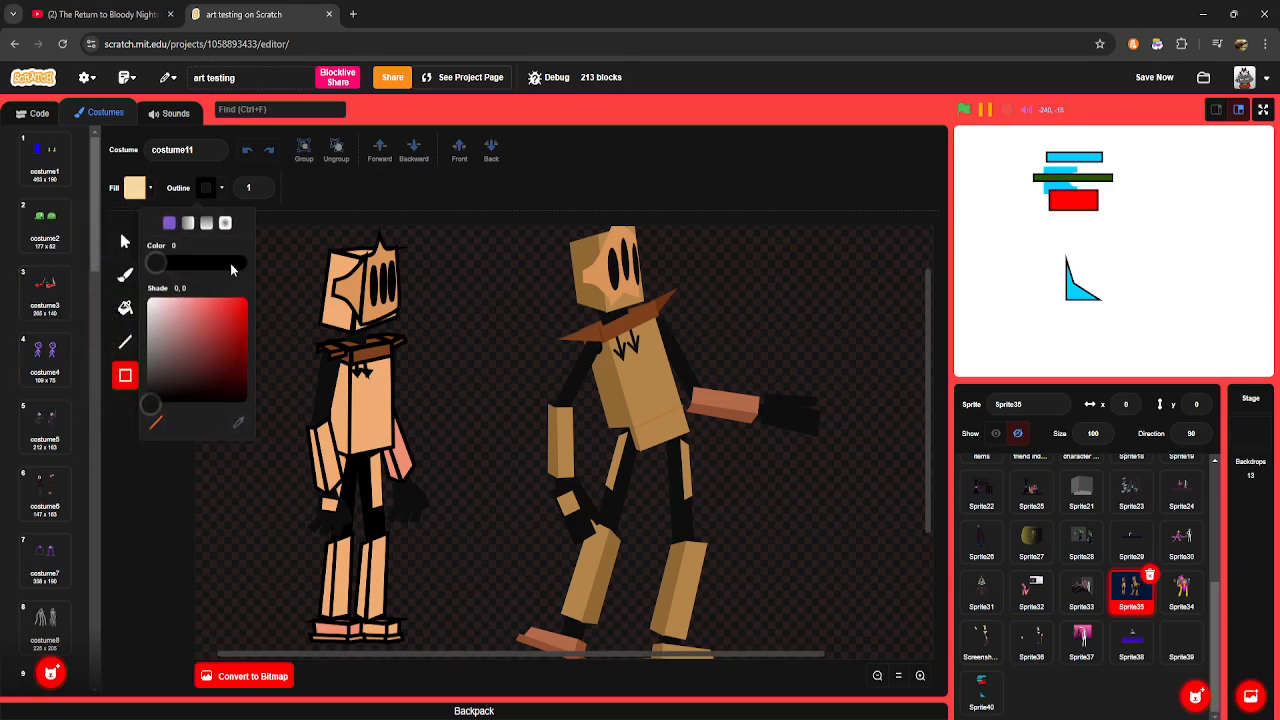
{"action": "left_click", "coordinate": [202, 370]}
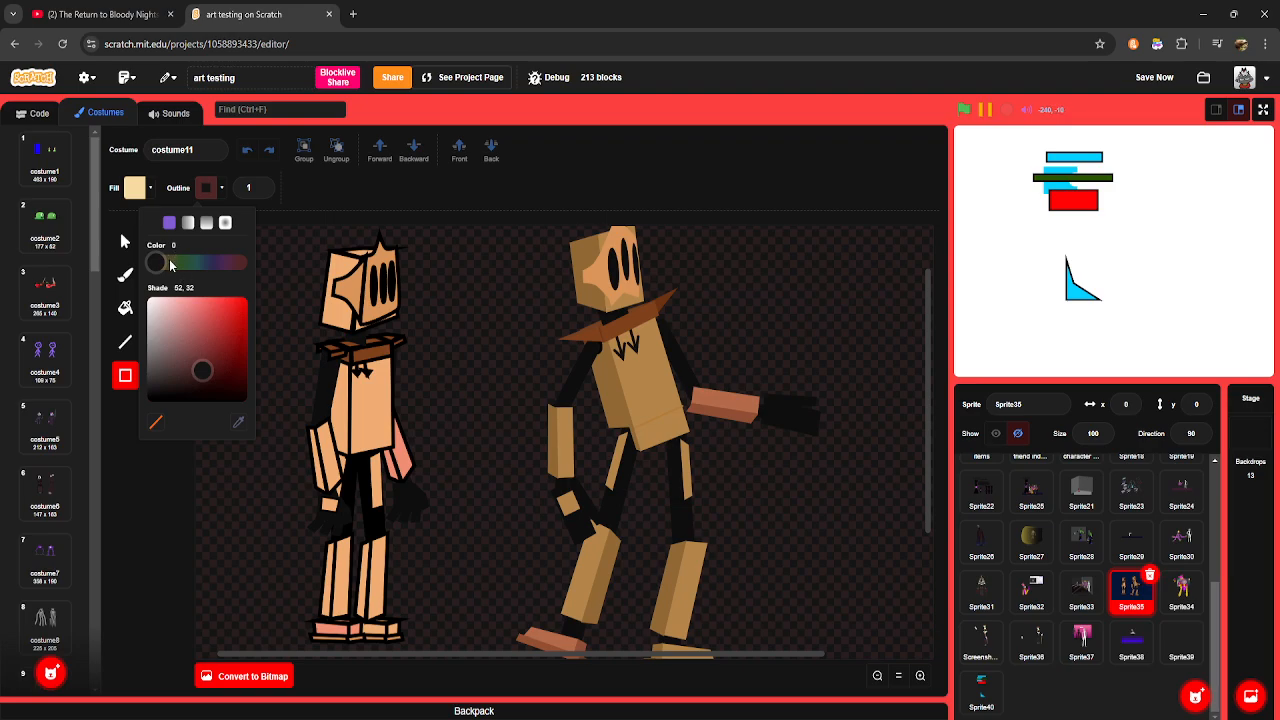
{"action": "left_click", "coordinate": [170, 264]}
{"action": "left_click_drag", "start_coordinate": [437, 326], "coordinate": [537, 456]}
Step: Reshape the cream rectangle by pulling its upper right corner inward and up, and delete the shape
{"action": "left_click", "coordinate": [173, 243]}
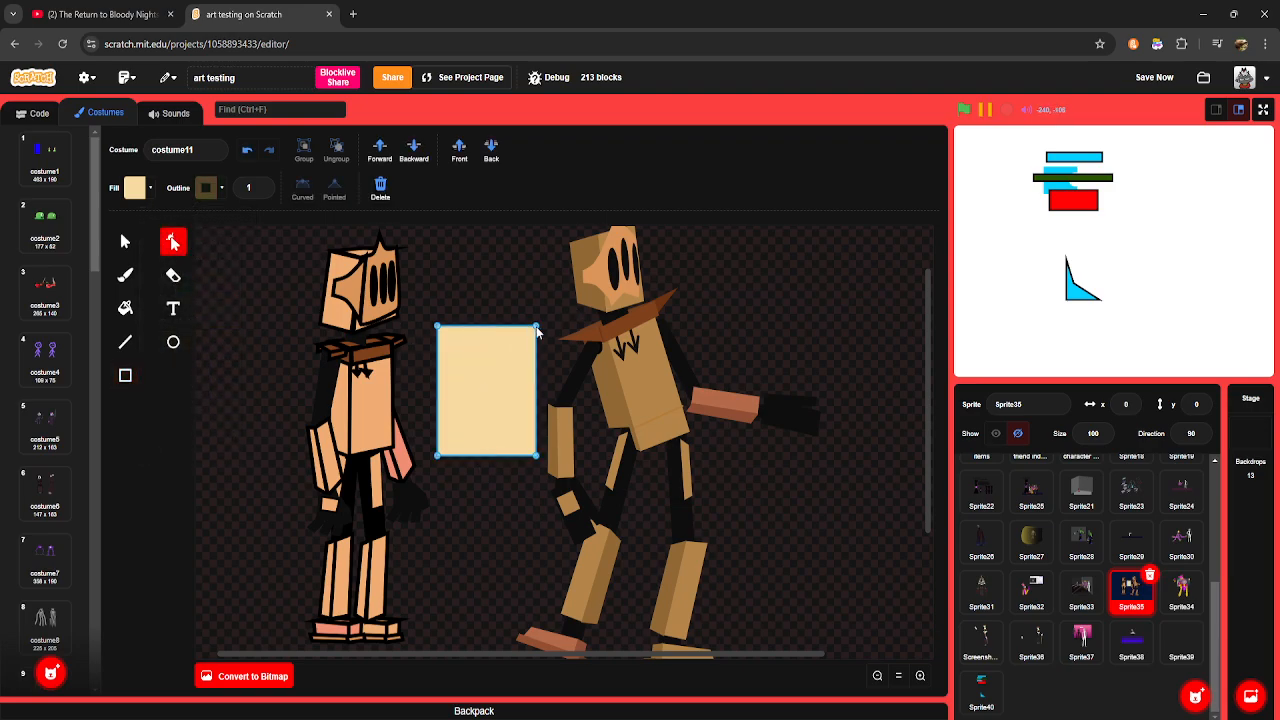
{"action": "left_click_drag", "start_coordinate": [537, 328], "coordinate": [488, 295]}
{"action": "left_click", "coordinate": [125, 242]}
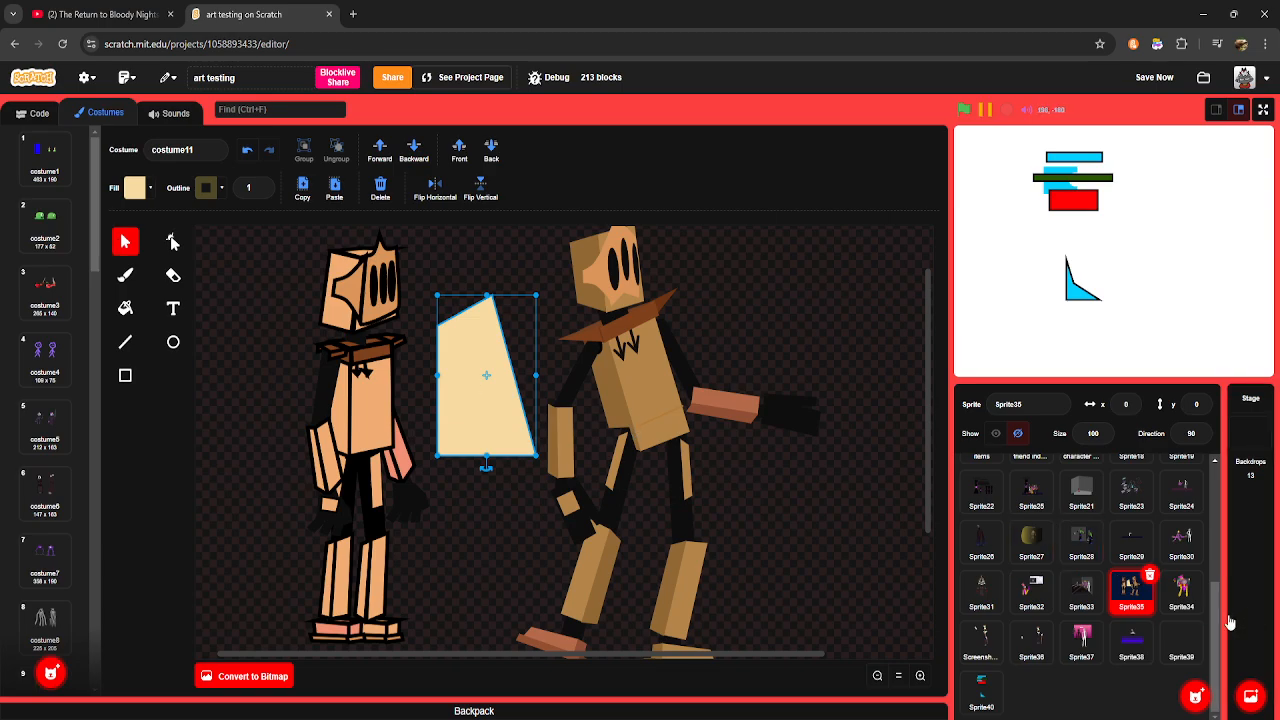
{"action": "key", "text": "Delete"}
Step: Return to Sprite40 and delete every shape in its costume
{"action": "left_click", "coordinate": [969, 692]}
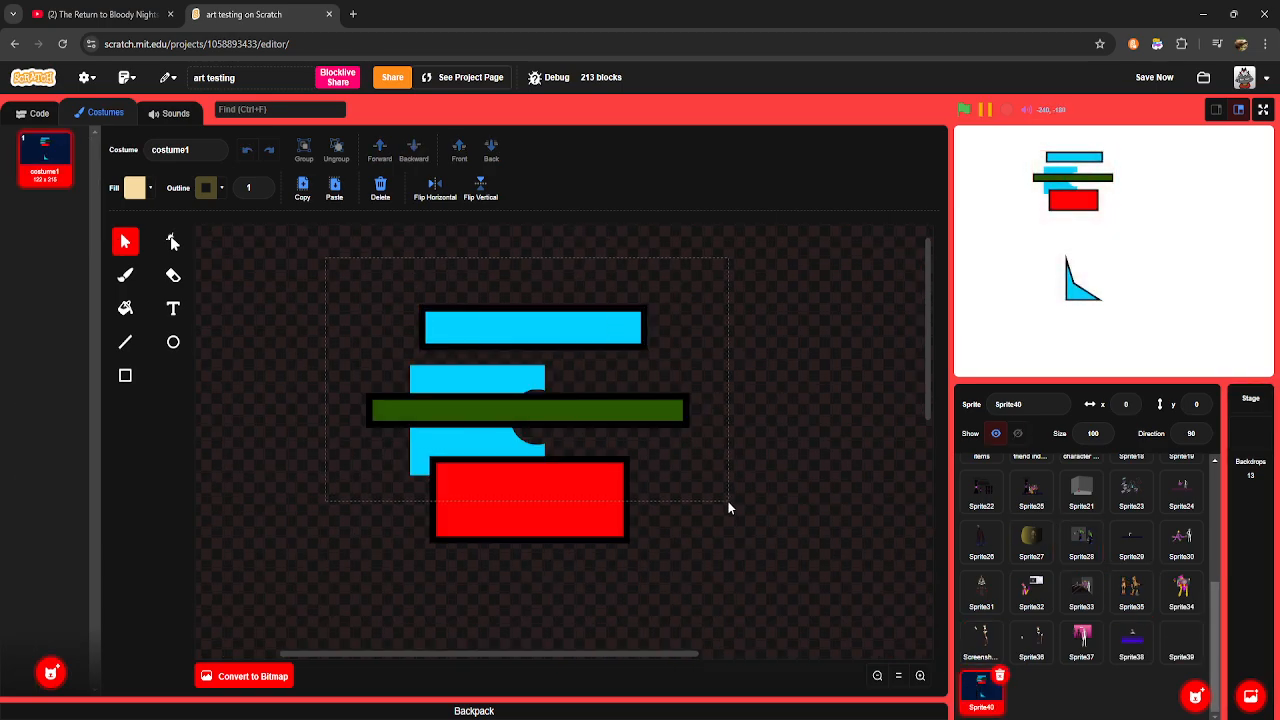
{"action": "scroll", "coordinate": [728, 501], "scroll_direction": "down", "scroll_amount": 5}
{"action": "key", "text": "ctrl+a"}
{"action": "scroll", "coordinate": [198, 353], "scroll_direction": "up", "scroll_amount": 3}
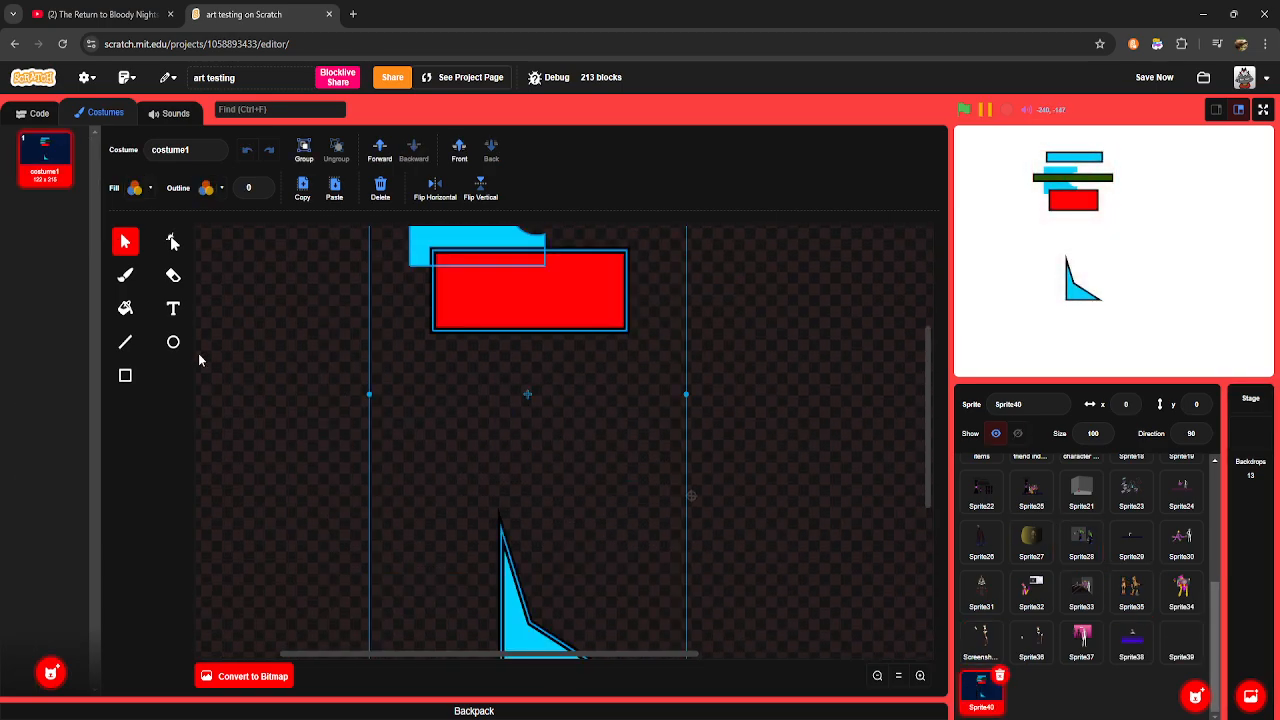
{"action": "key", "text": "Delete"}
Step: Draw a rectangle with no fill and no outline in the left half of the canvas
{"action": "left_click", "coordinate": [125, 375]}
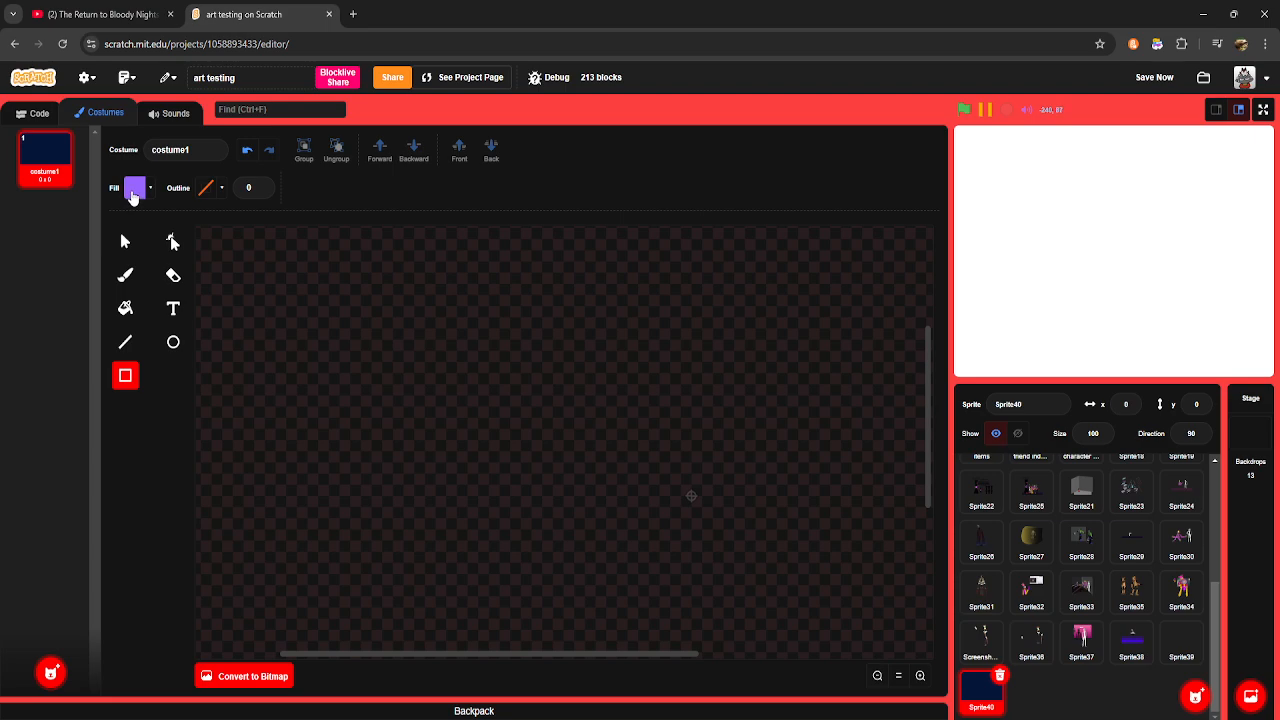
{"action": "left_click", "coordinate": [132, 190]}
{"action": "left_click", "coordinate": [174, 429]}
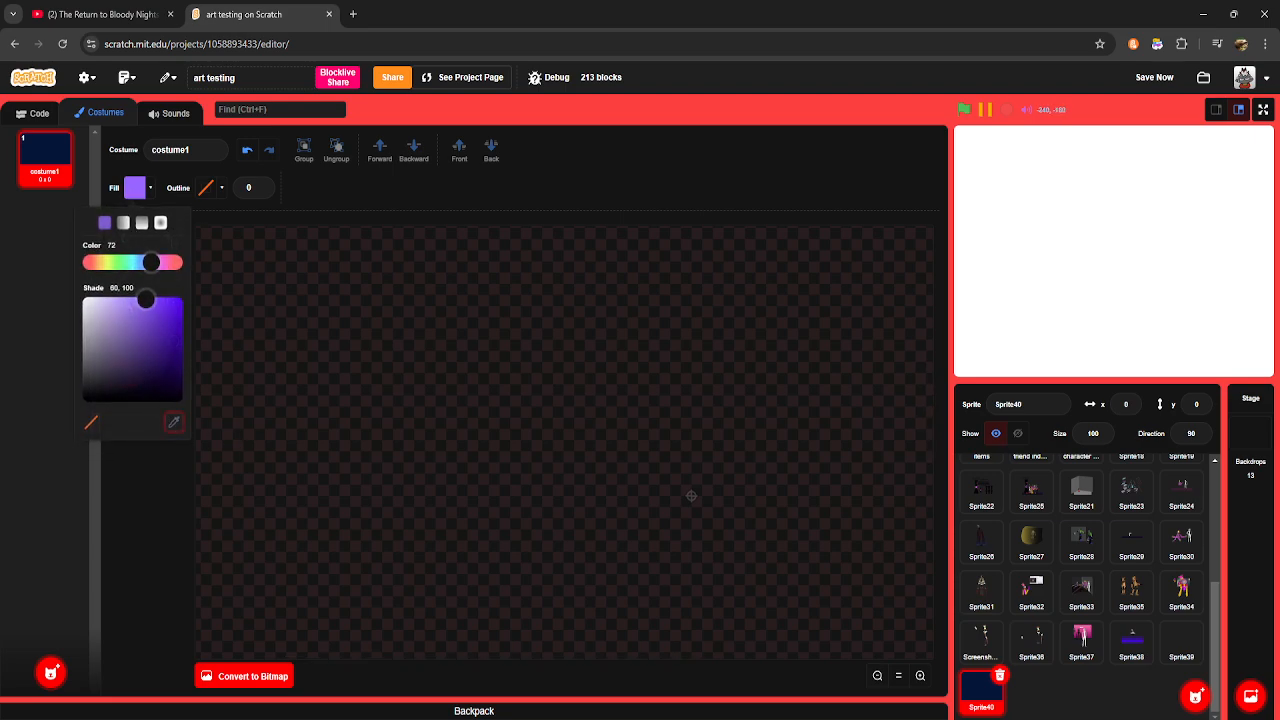
{"action": "left_click", "coordinate": [366, 427]}
{"action": "left_click", "coordinate": [484, 453]}
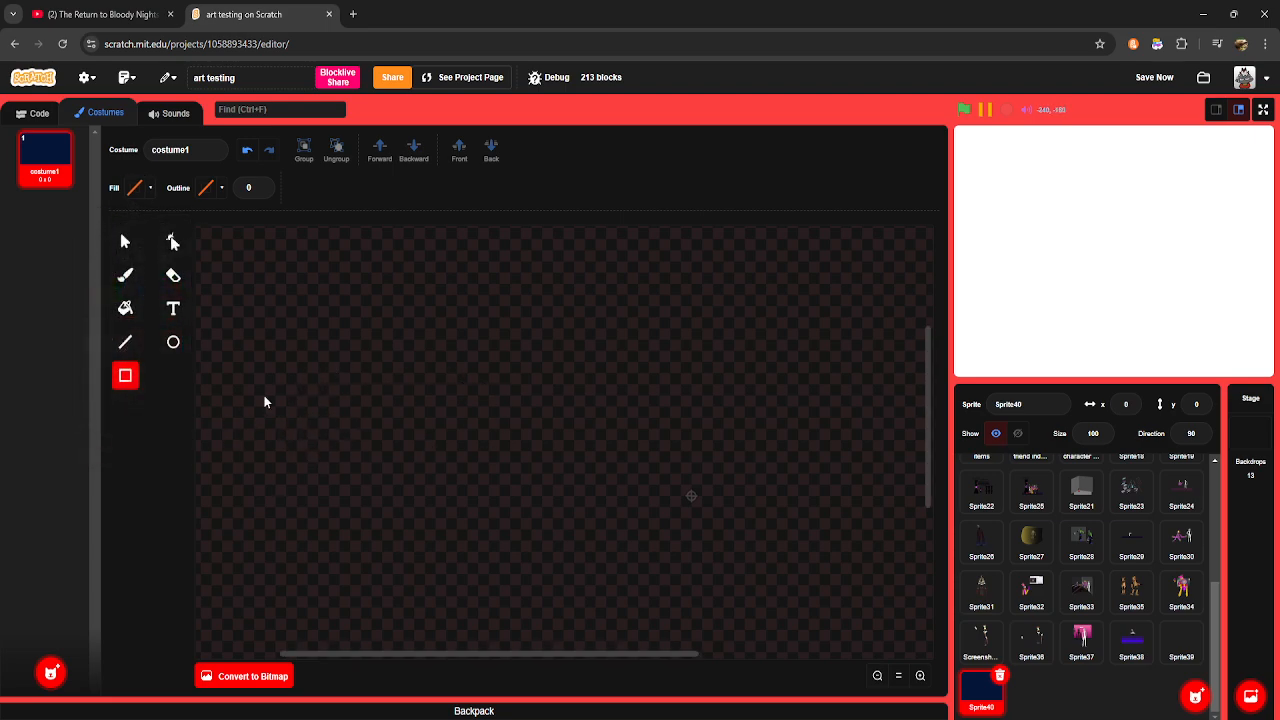
{"action": "left_click", "coordinate": [128, 187]}
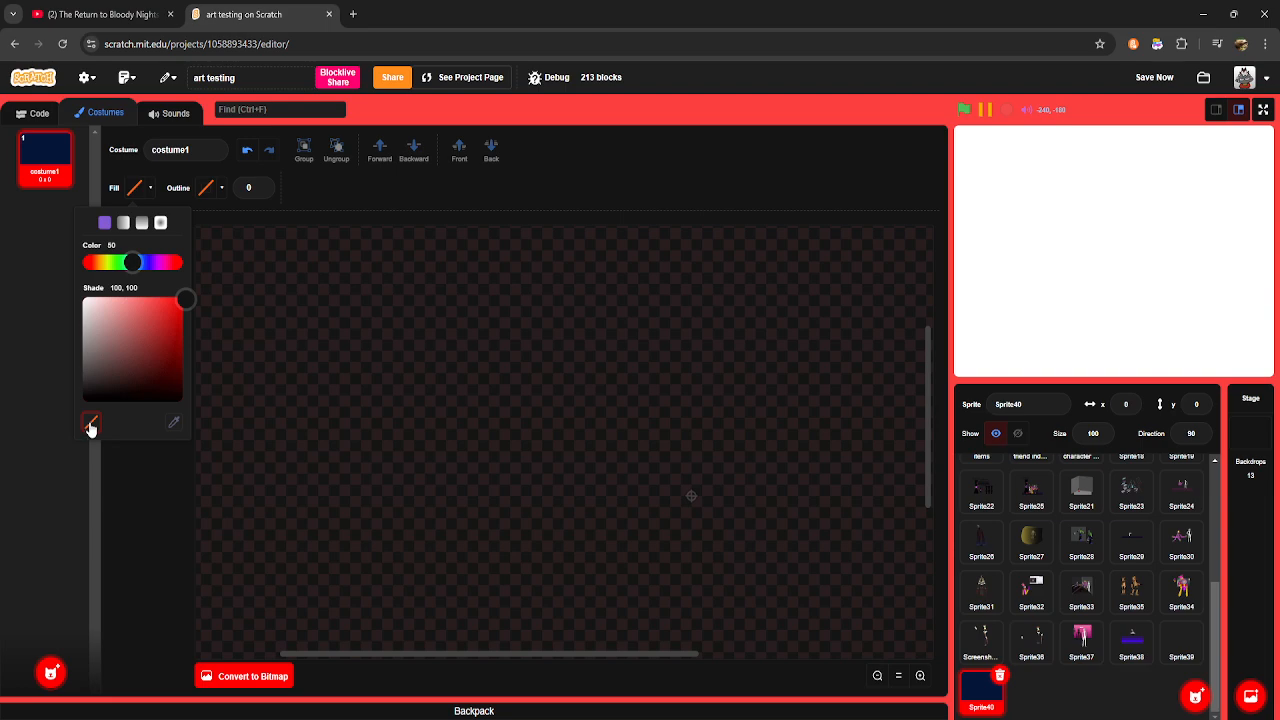
{"action": "left_click_drag", "start_coordinate": [296, 380], "coordinate": [460, 520]}
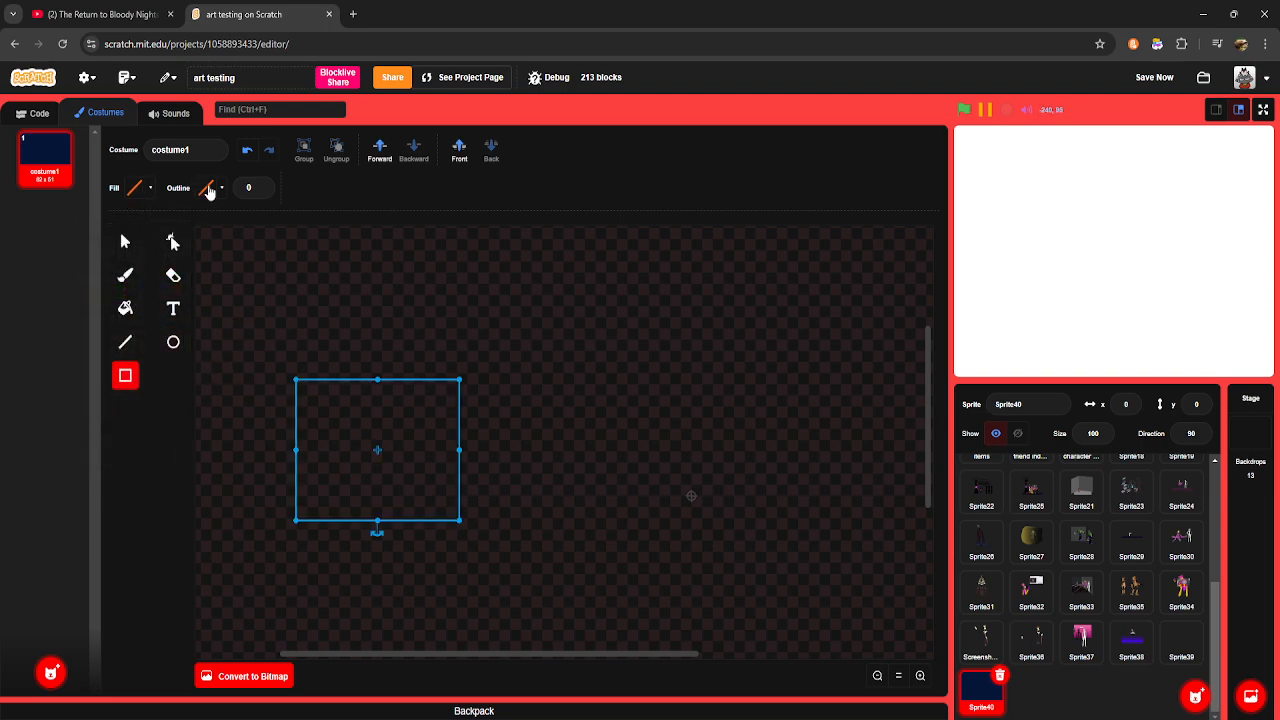
Step: Give the invisible rectangle a black outline with width 4 and reposition it on the canvas
{"action": "left_click", "coordinate": [125, 243]}
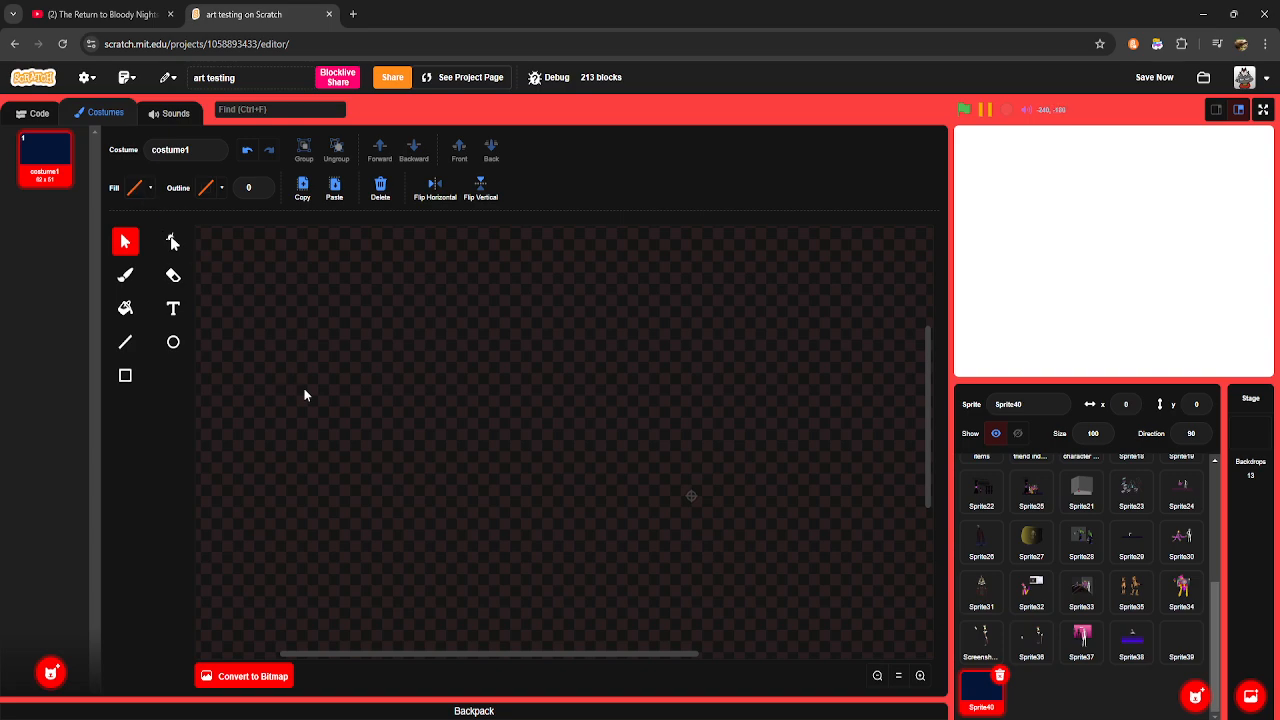
{"action": "left_click_drag", "start_coordinate": [323, 377], "coordinate": [369, 350]}
{"action": "left_click", "coordinate": [261, 186]}
{"action": "left_click", "coordinate": [261, 186]}
{"action": "left_click", "coordinate": [261, 186]}
{"action": "left_click", "coordinate": [261, 186]}
{"action": "left_click", "coordinate": [293, 286]}
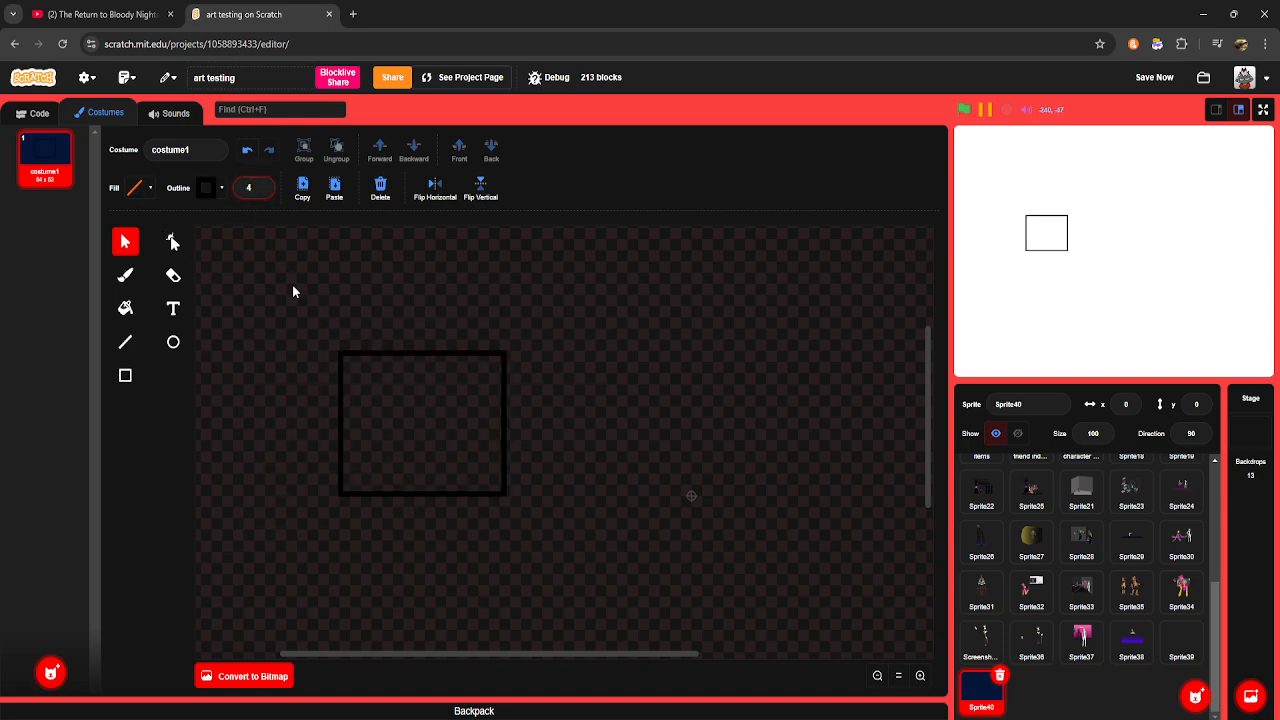
{"action": "left_click_drag", "start_coordinate": [407, 352], "coordinate": [363, 337]}
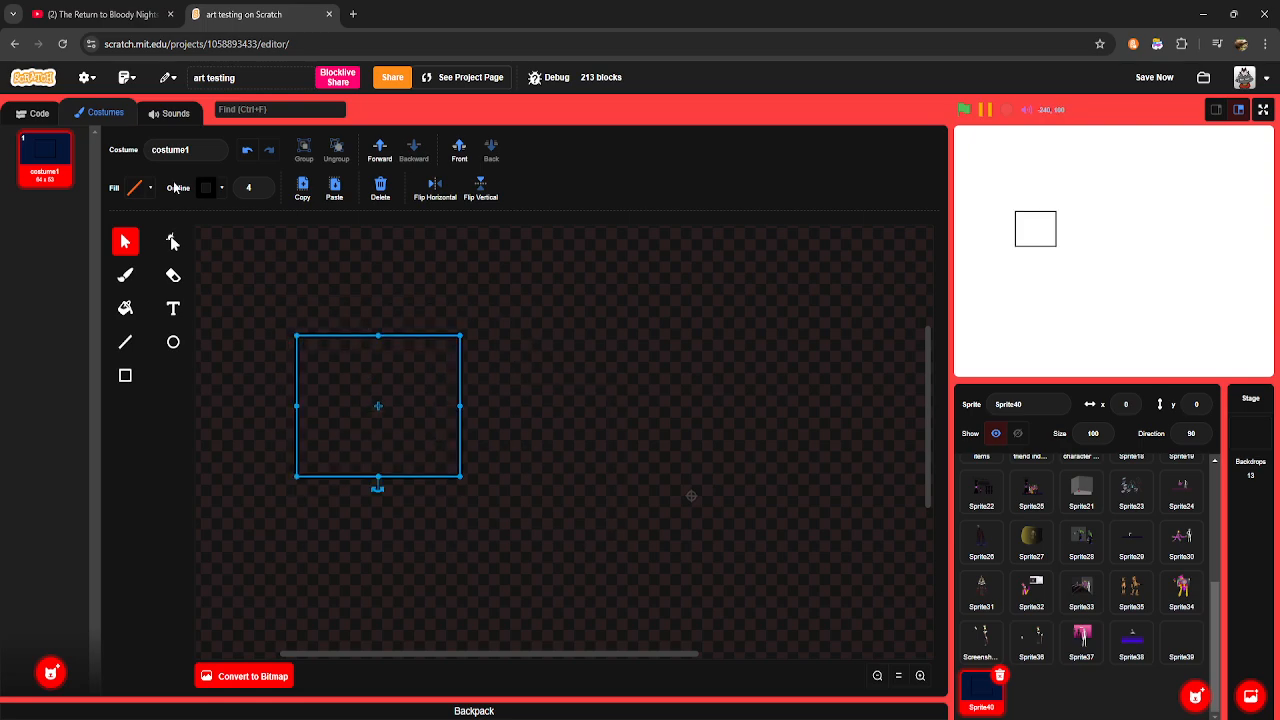
Step: Set the rectangle's outline width to 0 and remove the invisible shape from the canvas
{"action": "left_click", "coordinate": [137, 188]}
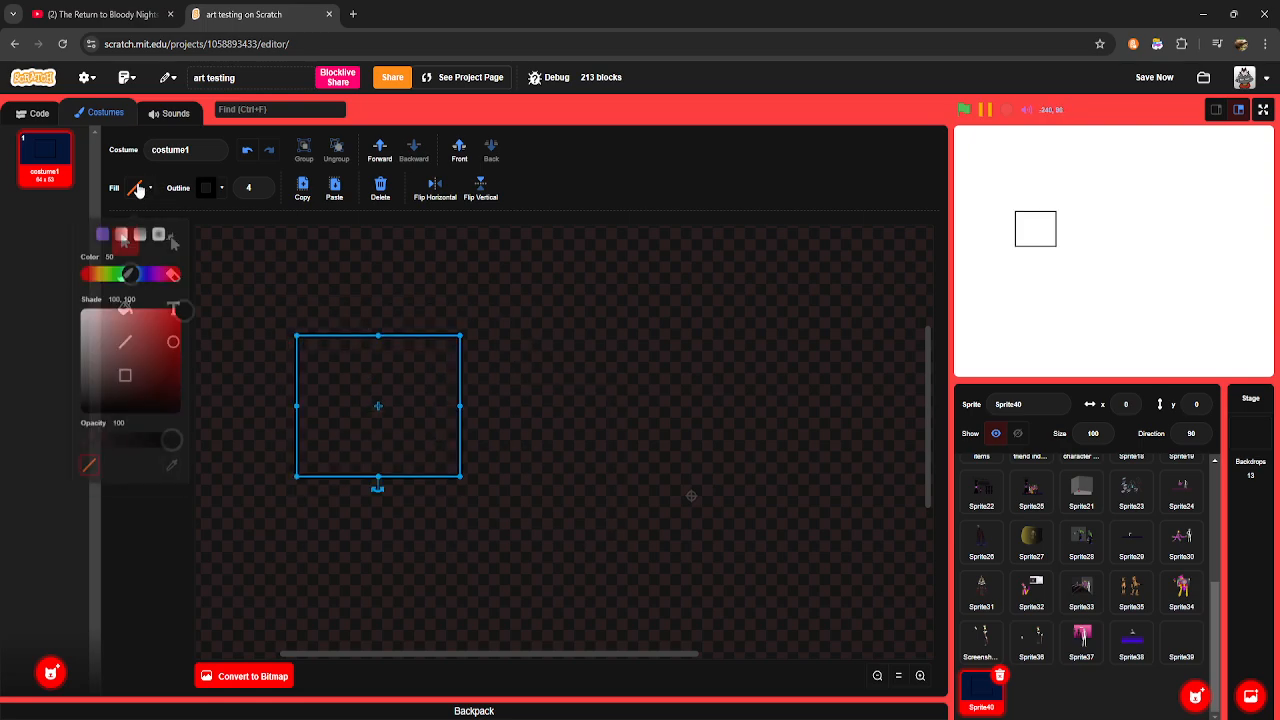
{"action": "left_click", "coordinate": [261, 193]}
{"action": "left_click", "coordinate": [261, 193]}
{"action": "left_click", "coordinate": [261, 193]}
{"action": "left_click", "coordinate": [261, 193]}
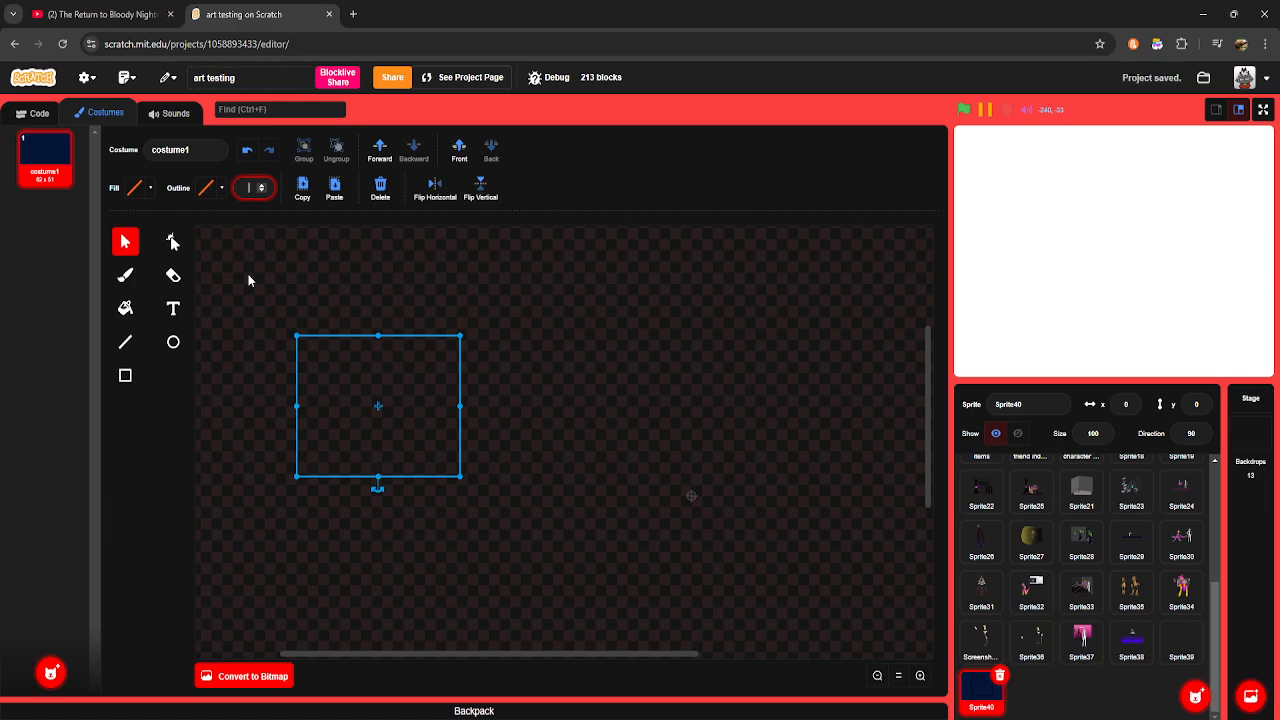
{"action": "left_click", "coordinate": [306, 337]}
{"action": "left_click", "coordinate": [732, 600]}
Step: Draw a purple rectangle about 107 by 34 without an outline in the upper left of the canvas
{"action": "left_click", "coordinate": [125, 375]}
{"action": "left_click", "coordinate": [136, 190]}
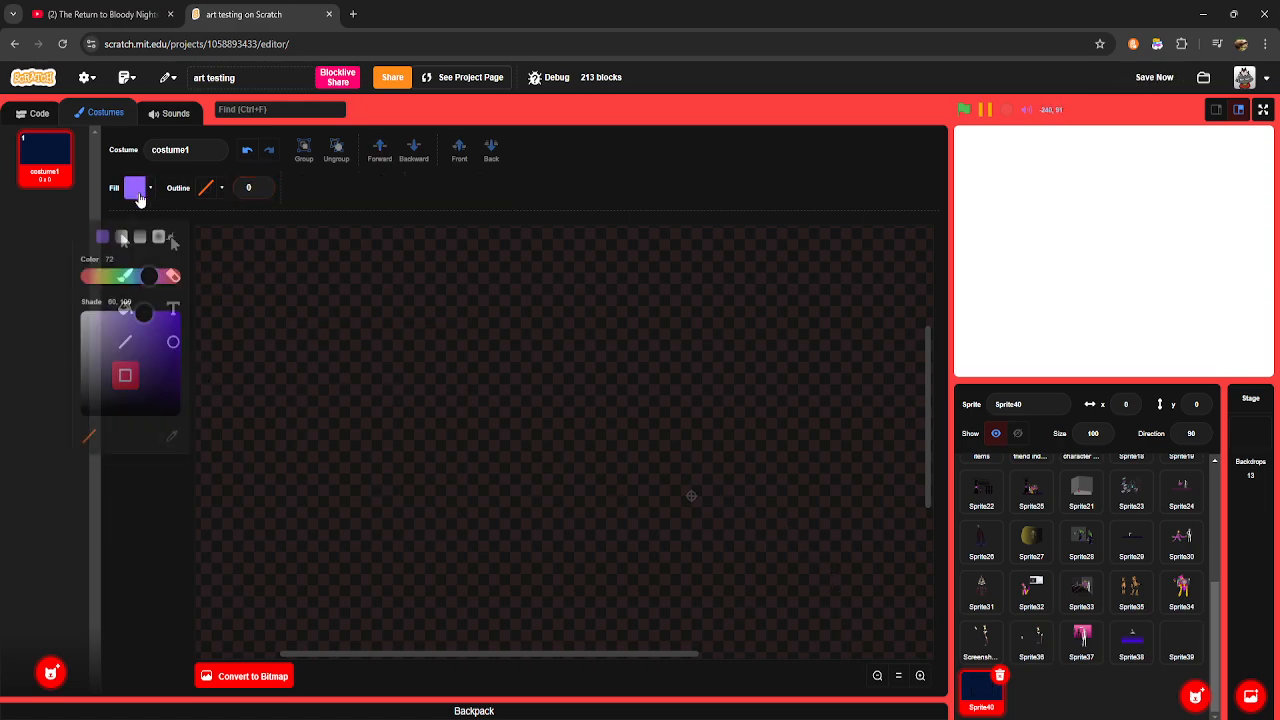
{"action": "left_click_drag", "start_coordinate": [249, 306], "coordinate": [534, 400]}
Step: Draw a pink rectangle with fill colour 87 below the purple one and recolour it cyan
{"action": "left_click", "coordinate": [137, 190]}
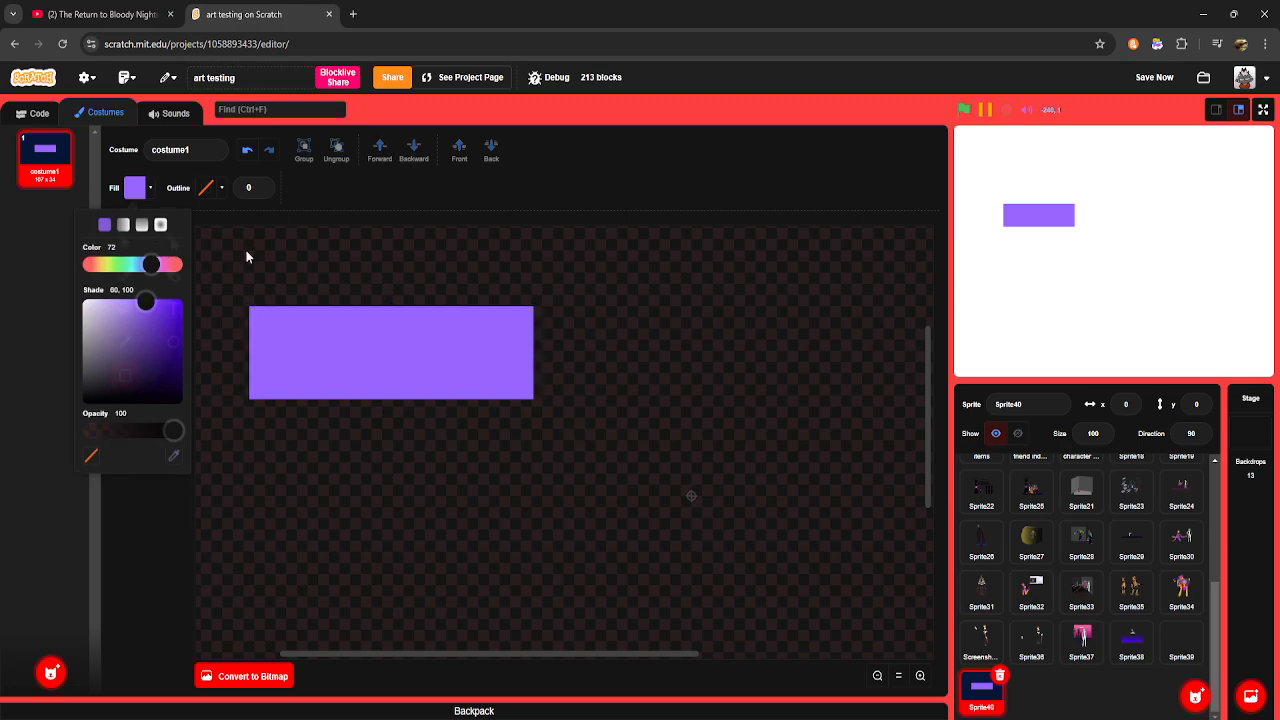
{"action": "left_click", "coordinate": [131, 190]}
{"action": "left_click", "coordinate": [165, 263]}
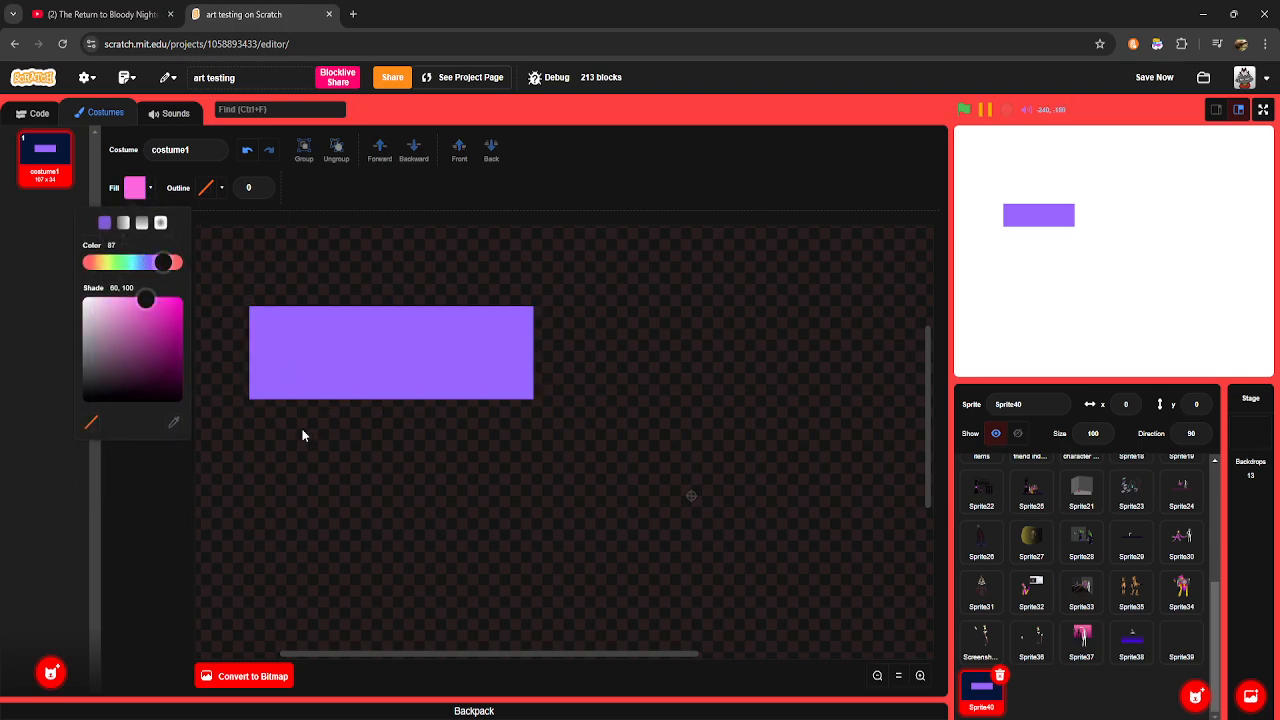
{"action": "left_click_drag", "start_coordinate": [295, 444], "coordinate": [521, 524]}
{"action": "left_click", "coordinate": [124, 241]}
{"action": "left_click", "coordinate": [134, 187]}
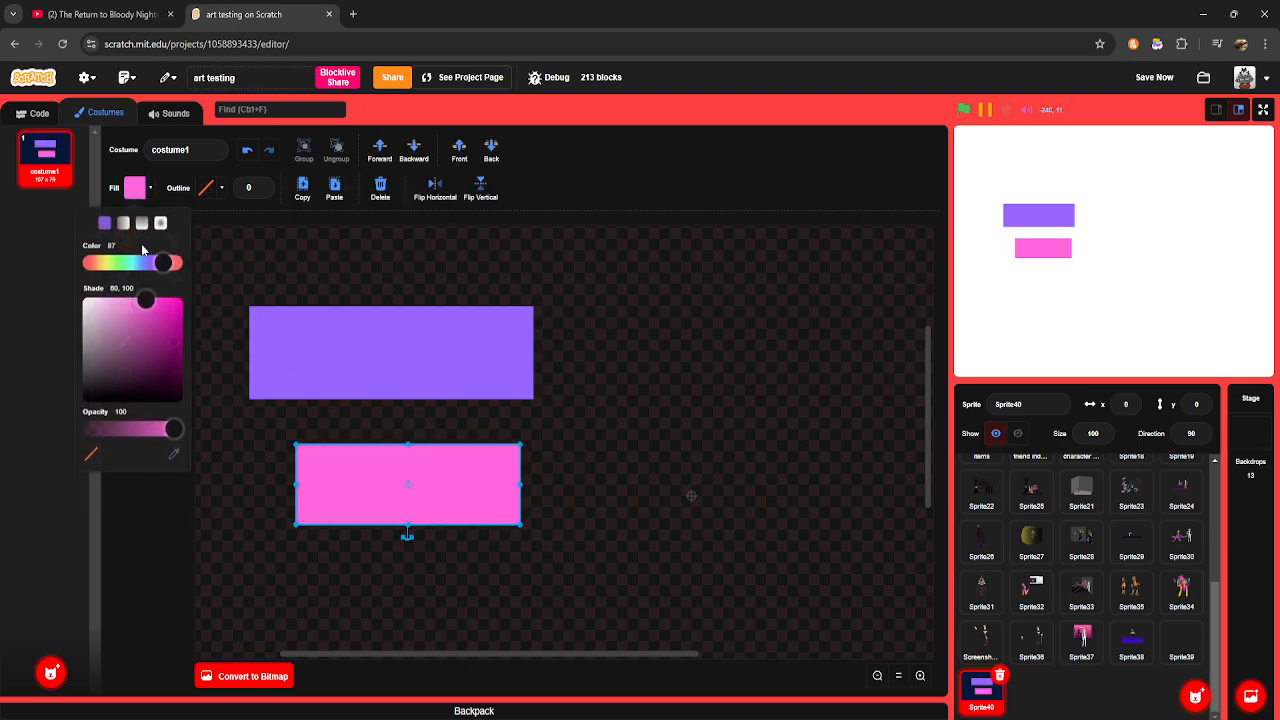
{"action": "left_click", "coordinate": [131, 262]}
{"action": "left_click", "coordinate": [230, 241]}
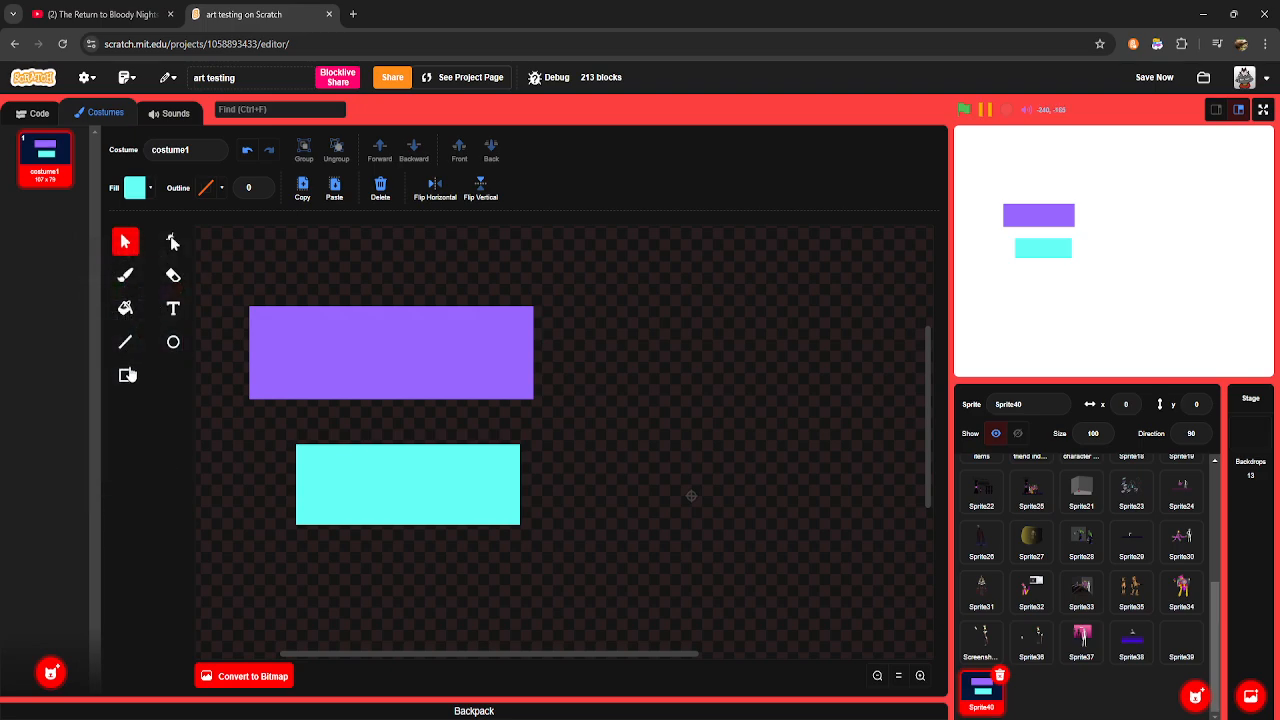
Step: Draw a long thin pink bar above the purple rectangle and nudge it slightly up and left
{"action": "left_click", "coordinate": [126, 375]}
{"action": "left_click", "coordinate": [134, 187]}
{"action": "left_click", "coordinate": [164, 263]}
{"action": "left_click_drag", "start_coordinate": [290, 254], "coordinate": [609, 285]}
{"action": "left_click", "coordinate": [125, 243]}
{"action": "left_click_drag", "start_coordinate": [302, 269], "coordinate": [298, 264]}
{"action": "left_click", "coordinate": [138, 193]}
{"action": "left_click", "coordinate": [209, 246]}
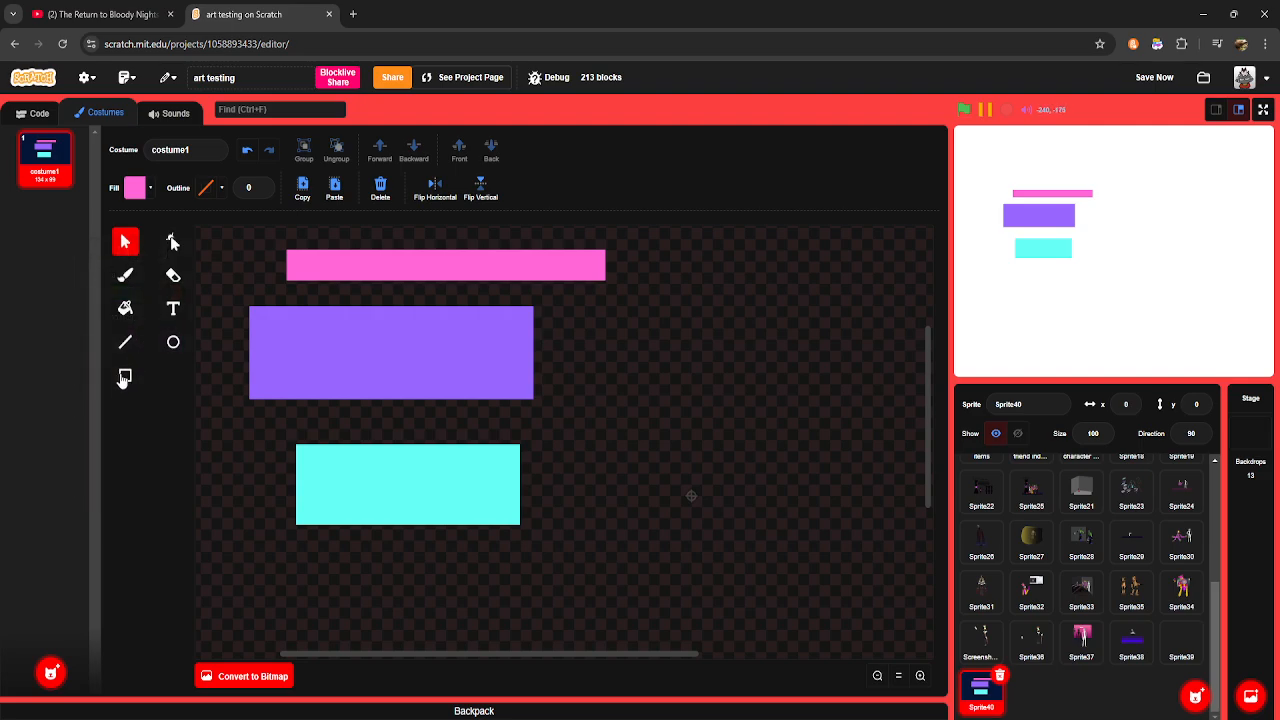
Step: Draw a large yellow-green square with fill colour 21 to the right of the purple and cyan rectangles
{"action": "left_click", "coordinate": [125, 375]}
{"action": "left_click", "coordinate": [138, 190]}
{"action": "left_click", "coordinate": [113, 264]}
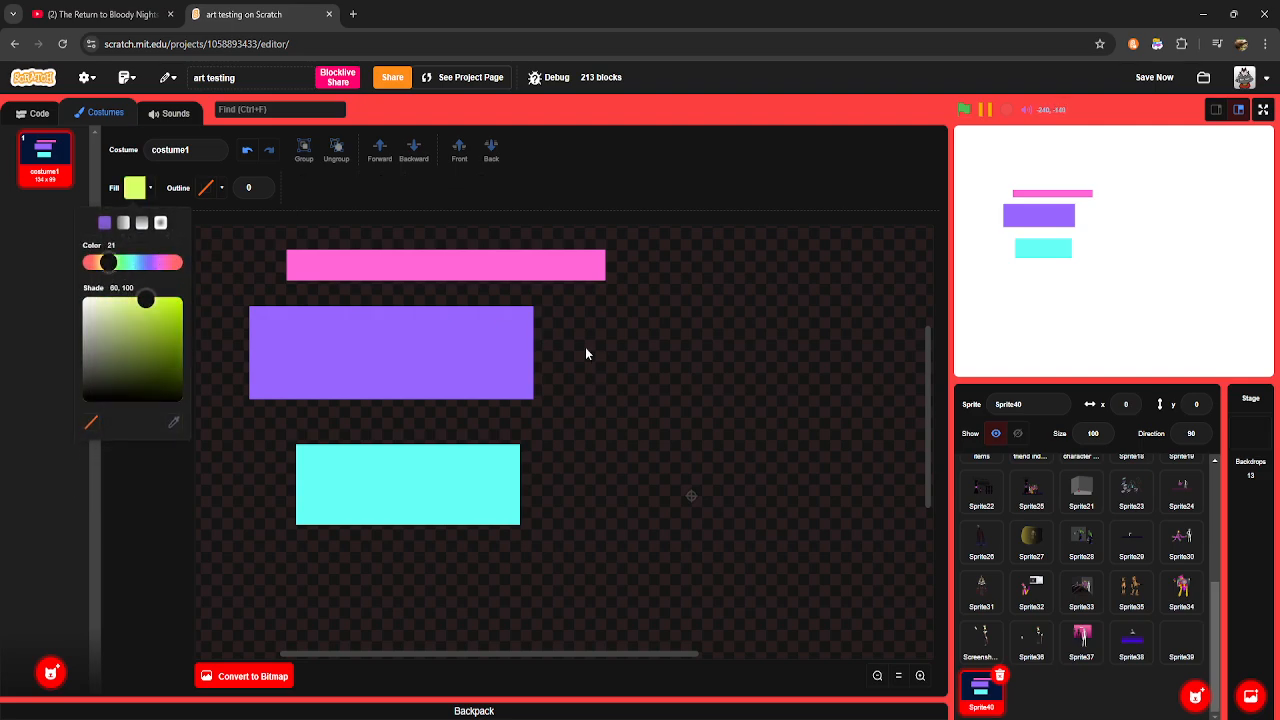
{"action": "left_click_drag", "start_coordinate": [570, 327], "coordinate": [783, 530]}
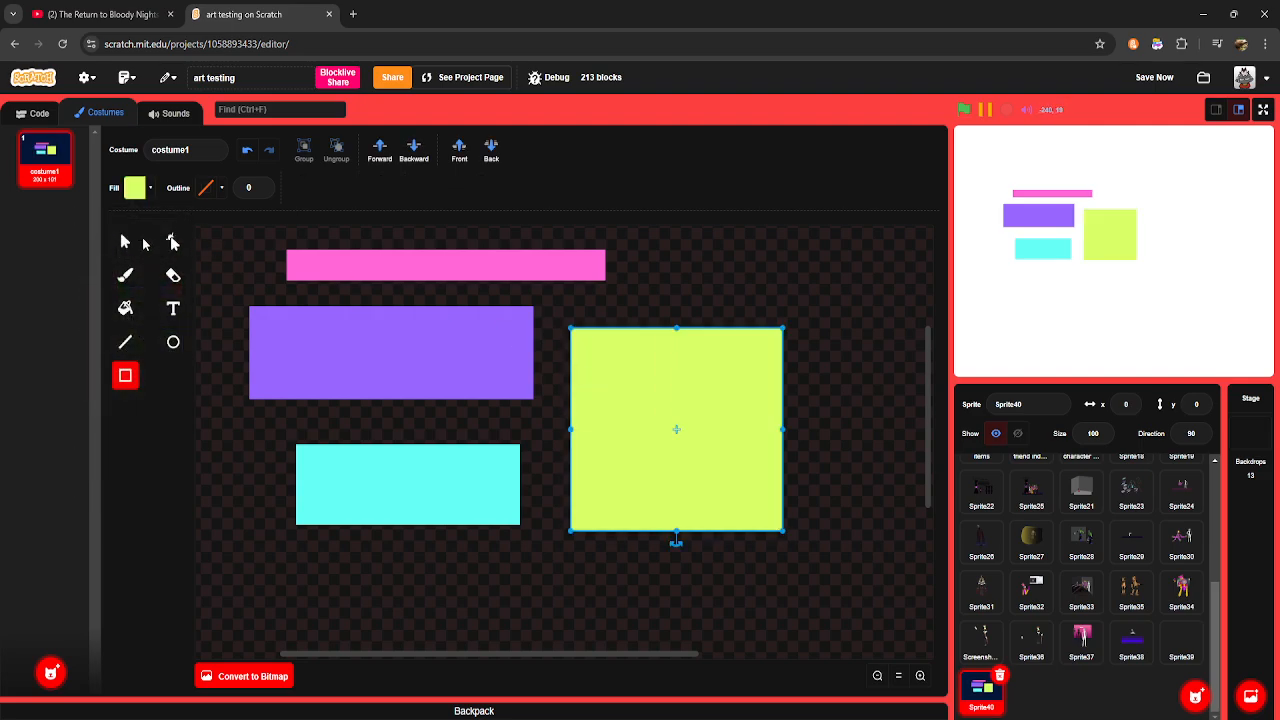
Step: Stack the four shapes with cyan uppermost, the pink bar and purple rectangle below, and the yellow-green square overlapping the purple rectangle
{"action": "left_click", "coordinate": [125, 243]}
{"action": "left_click_drag", "start_coordinate": [509, 270], "coordinate": [693, 308]}
{"action": "left_click_drag", "start_coordinate": [446, 474], "coordinate": [677, 269]}
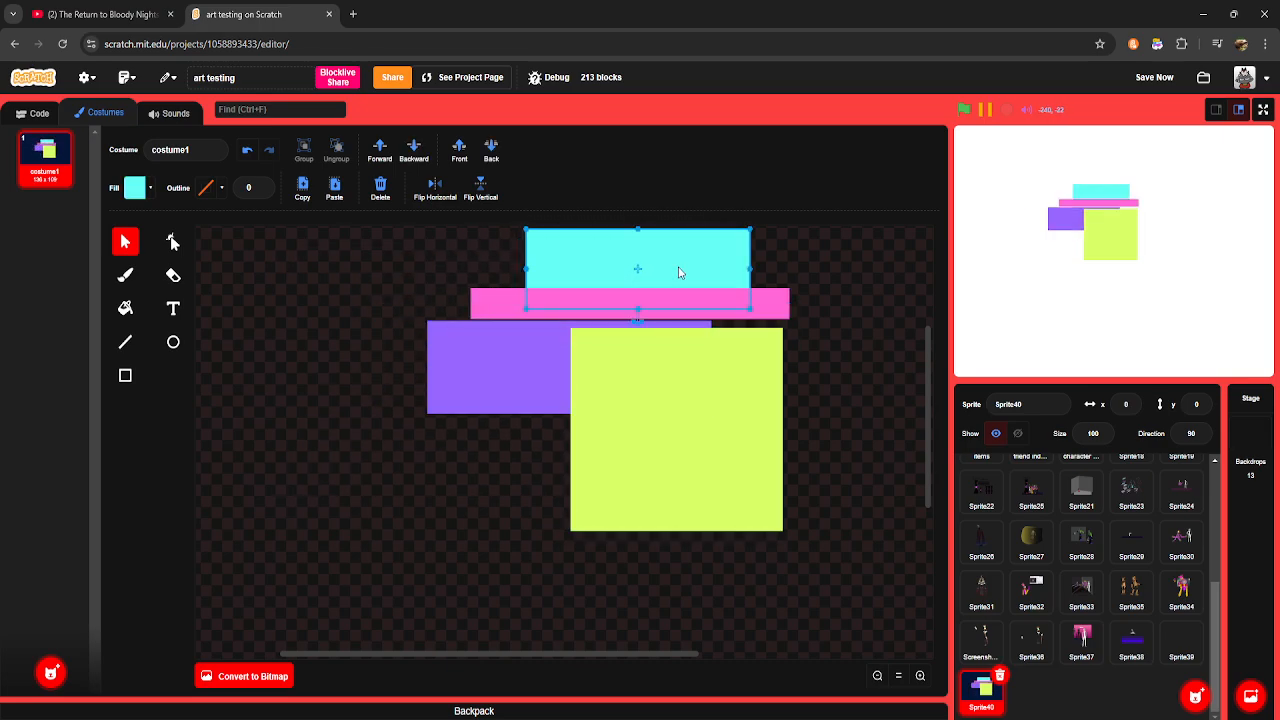
{"action": "left_click_drag", "start_coordinate": [681, 416], "coordinate": [569, 451]}
Step: Select all four stacked shapes, move them up and group them
{"action": "scroll", "coordinate": [543, 414], "scroll_direction": "up", "scroll_amount": 3}
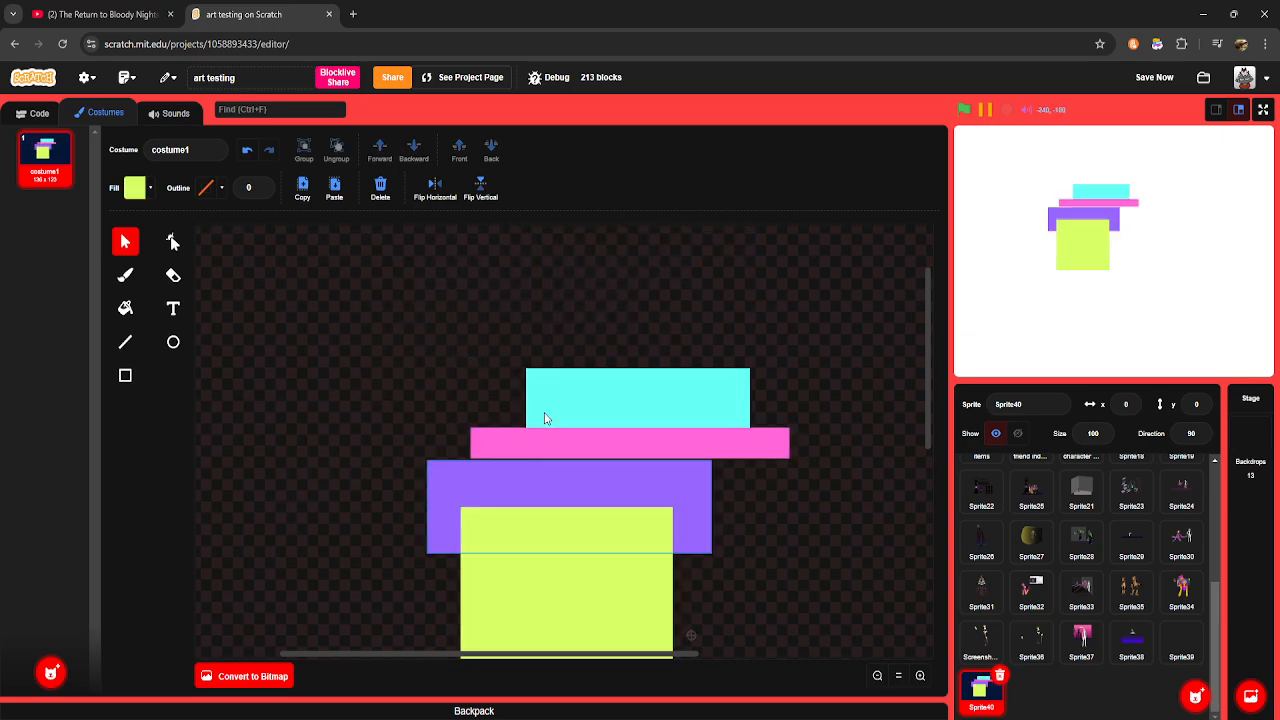
{"action": "left_click_drag", "start_coordinate": [451, 343], "coordinate": [750, 577]}
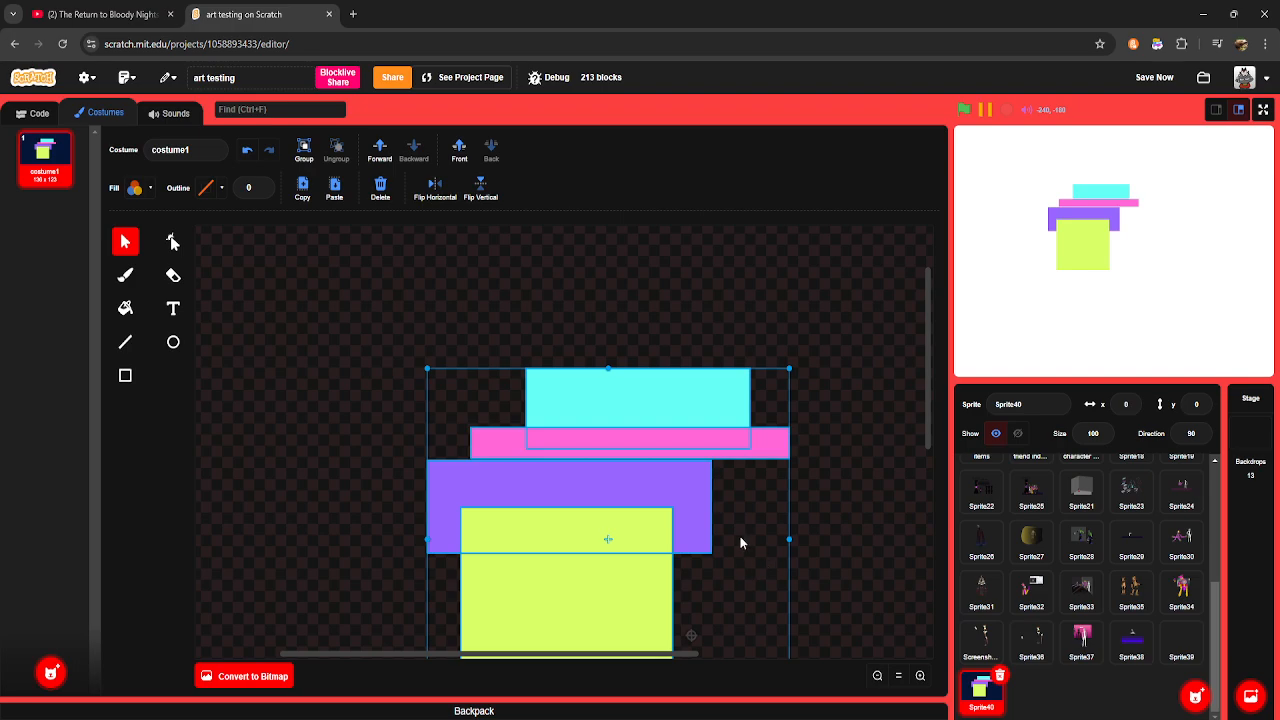
{"action": "left_click_drag", "start_coordinate": [639, 542], "coordinate": [613, 455]}
{"action": "left_click", "coordinate": [303, 147]}
{"action": "left_click", "coordinate": [416, 374]}
{"action": "left_click", "coordinate": [323, 337]}
Step: Shift the grouped stack slightly as one object and ungroup it
{"action": "mouse_move", "coordinate": [522, 424]}
{"action": "left_mouse_down"}
{"action": "mouse_move", "coordinate": [405, 432]}
{"action": "mouse_move", "coordinate": [501, 432]}
{"action": "left_mouse_up"}
{"action": "left_click", "coordinate": [336, 150]}
{"action": "left_click", "coordinate": [343, 356]}
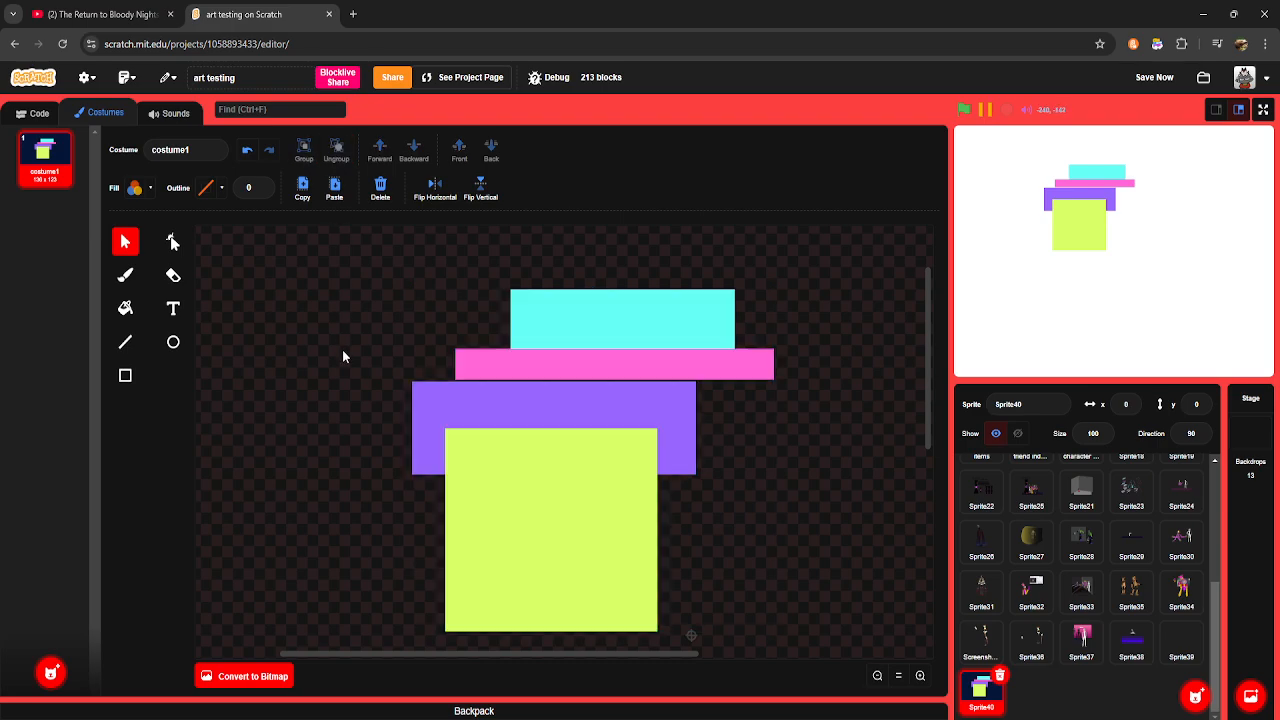
Step: Nudge the yellow-green square down and left, add the purple rectangle to the selection, and move both away from the upper shapes
{"action": "left_click_drag", "start_coordinate": [551, 494], "coordinate": [538, 512]}
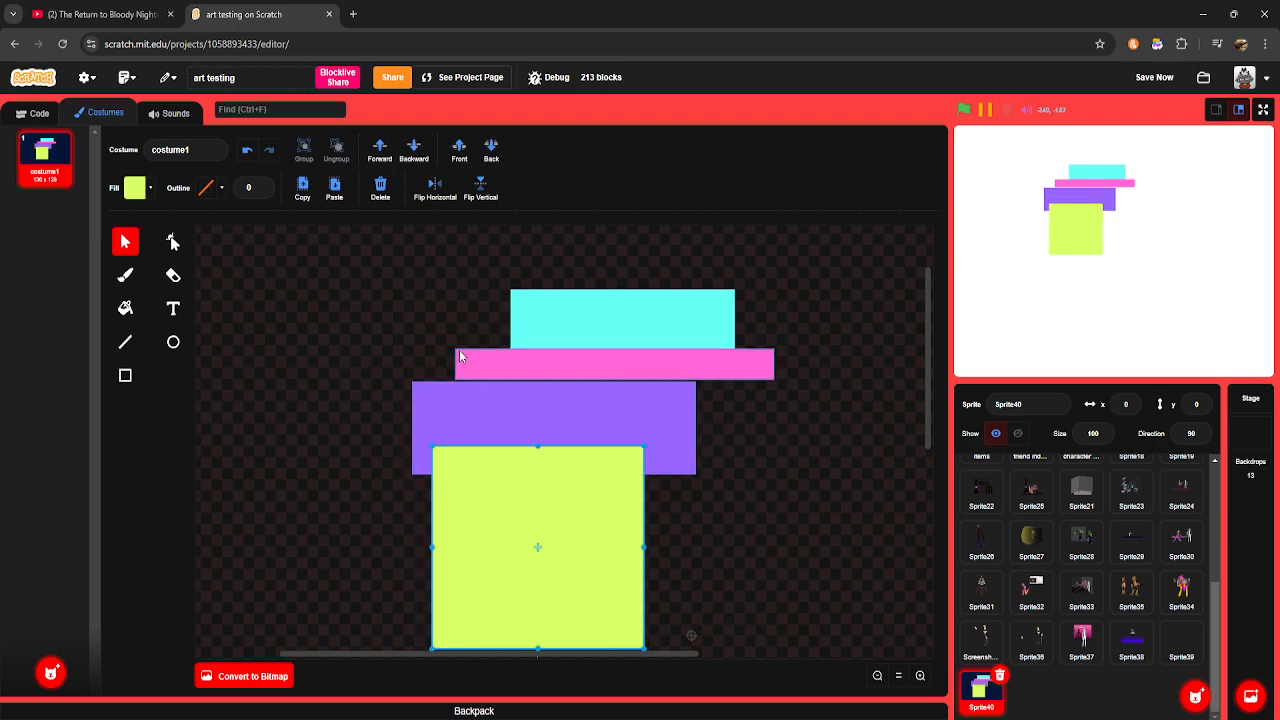
{"action": "left_click", "coordinate": [494, 436], "text": "shift"}
{"action": "left_click_drag", "start_coordinate": [456, 418], "coordinate": [349, 457]}
{"action": "left_click", "coordinate": [309, 346]}
Step: Select the yellow-green square, add the purple, pink and cyan rectangles to the selection one by one, and deselect everything
{"action": "left_click", "coordinate": [371, 437]}
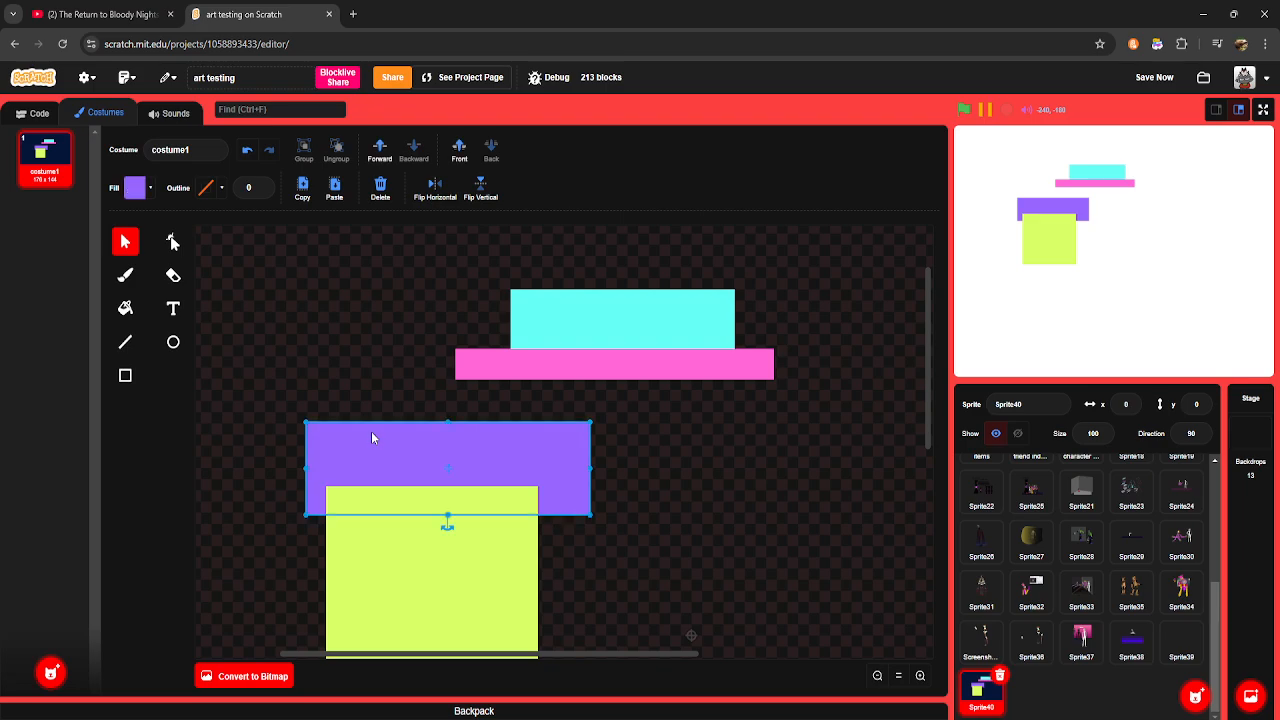
{"action": "left_click", "coordinate": [420, 553]}
{"action": "scroll", "coordinate": [381, 492], "scroll_direction": "down", "scroll_amount": 1}
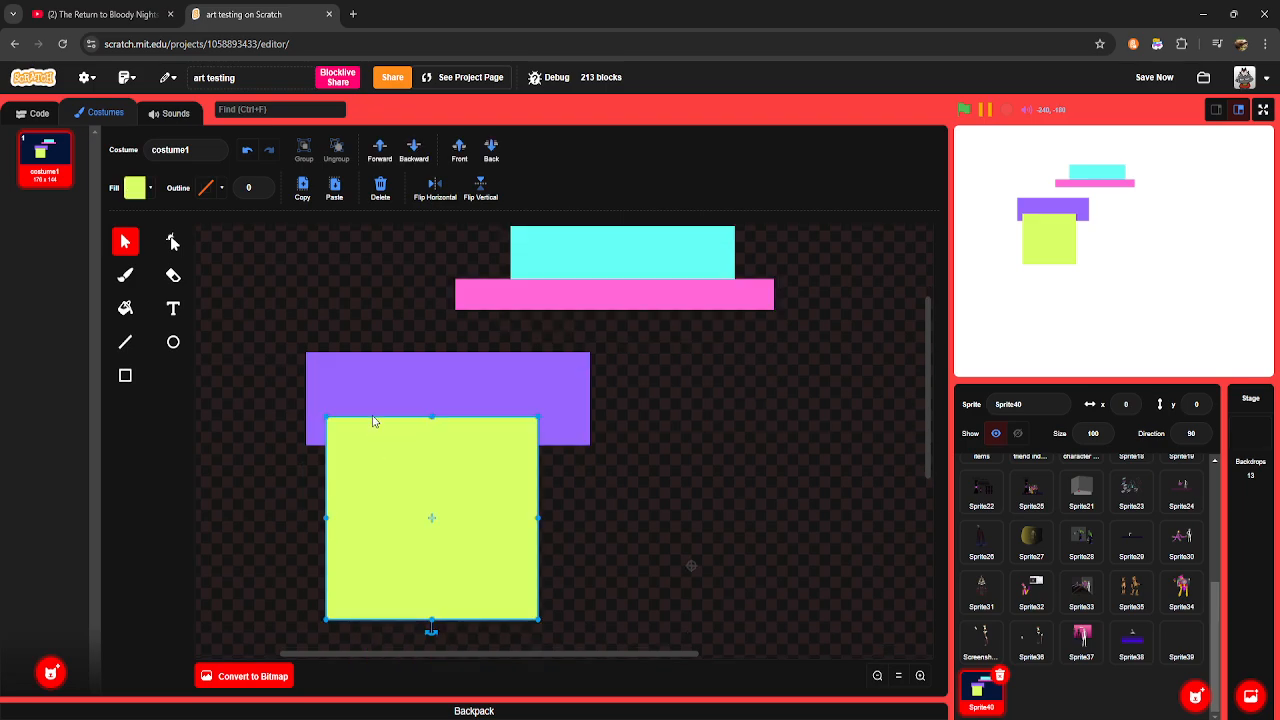
{"action": "left_click", "coordinate": [382, 390], "text": "shift"}
{"action": "left_click", "coordinate": [474, 300], "text": "shift"}
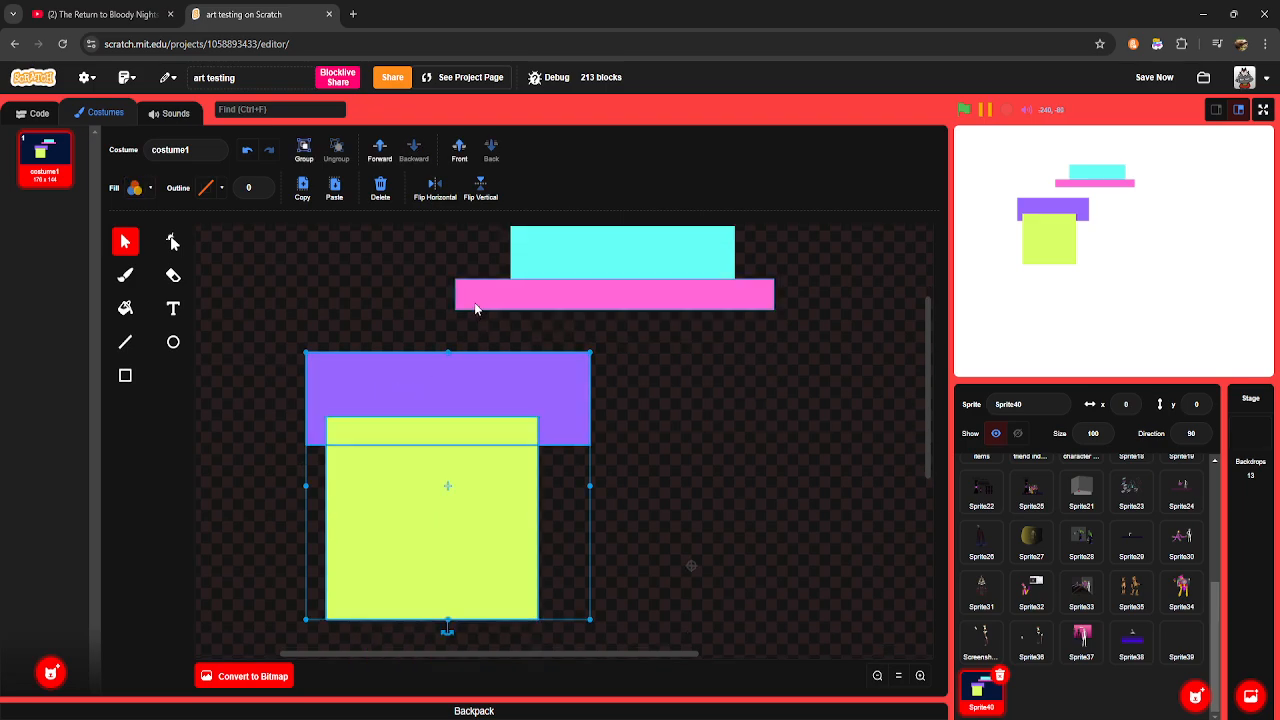
{"action": "left_click", "coordinate": [549, 260], "text": "shift"}
{"action": "left_click", "coordinate": [444, 258]}
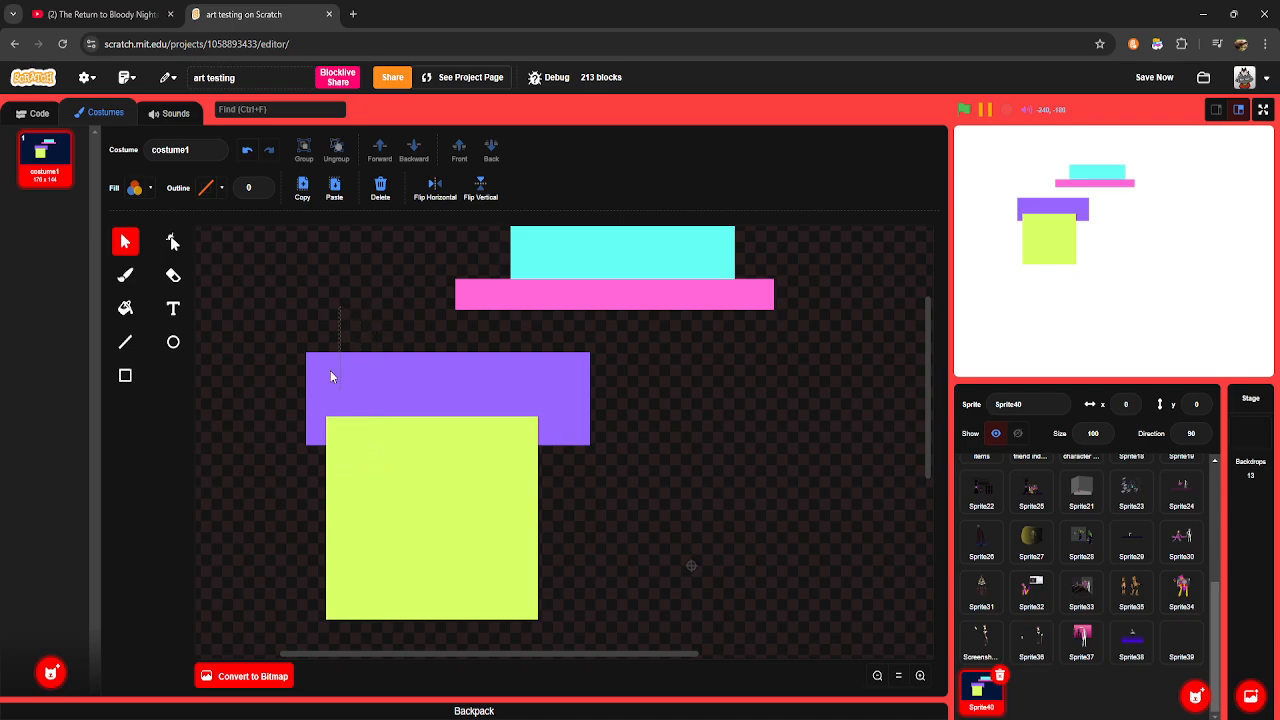
Step: Box-select the purple rectangle and yellow-green square, and add the pink and cyan rectangles with a second selection box
{"action": "left_click_drag", "start_coordinate": [234, 255], "coordinate": [439, 490]}
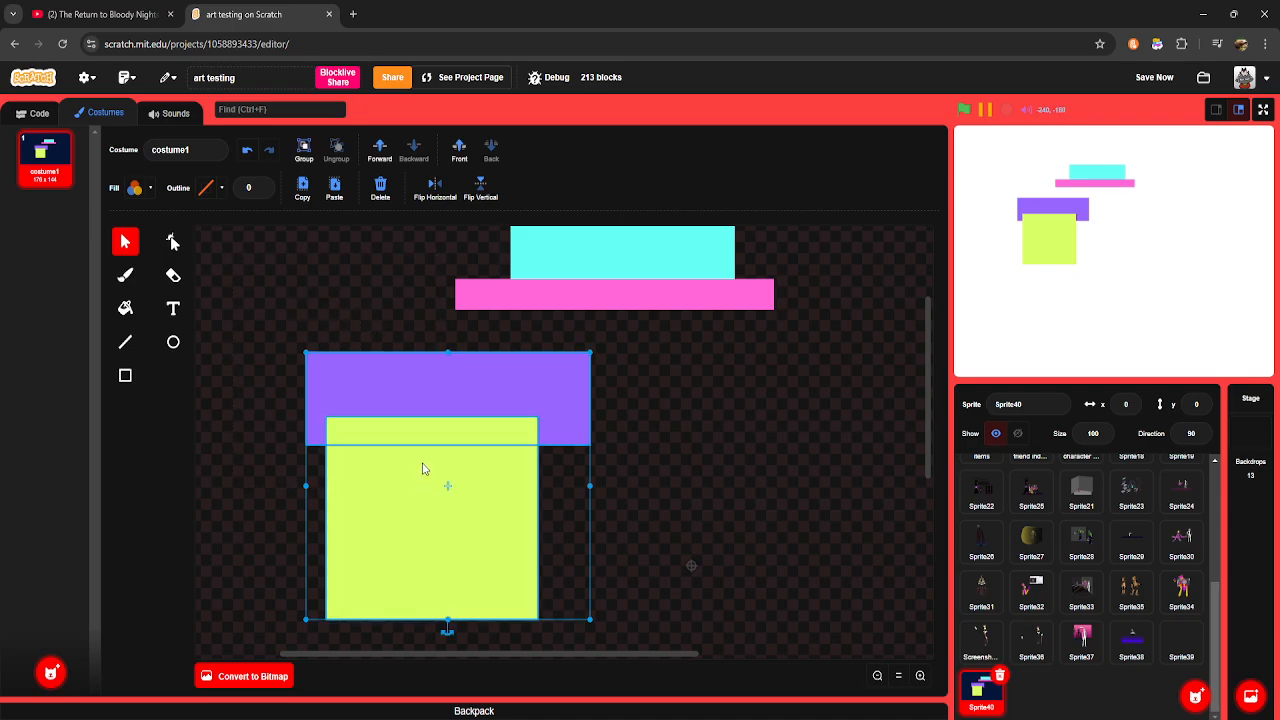
{"action": "scroll", "coordinate": [423, 400], "scroll_direction": "up", "scroll_amount": 1}
{"action": "left_click_drag", "start_coordinate": [401, 281], "coordinate": [798, 363]}
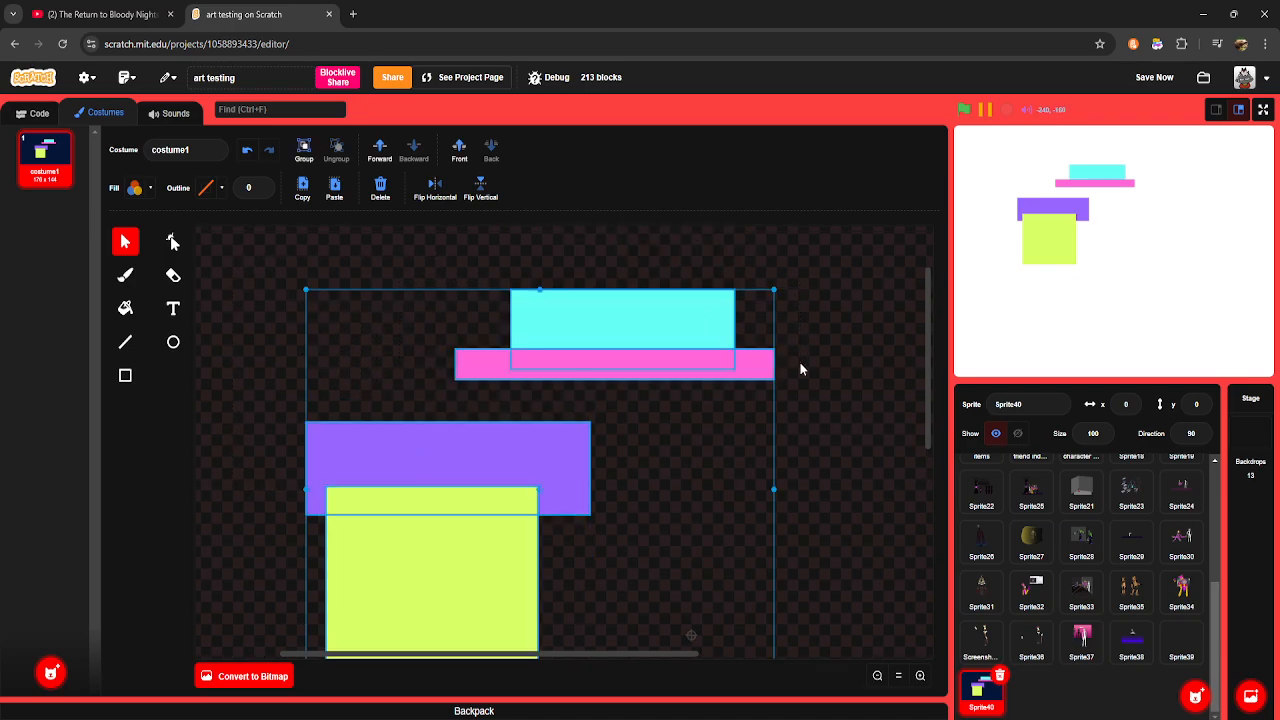